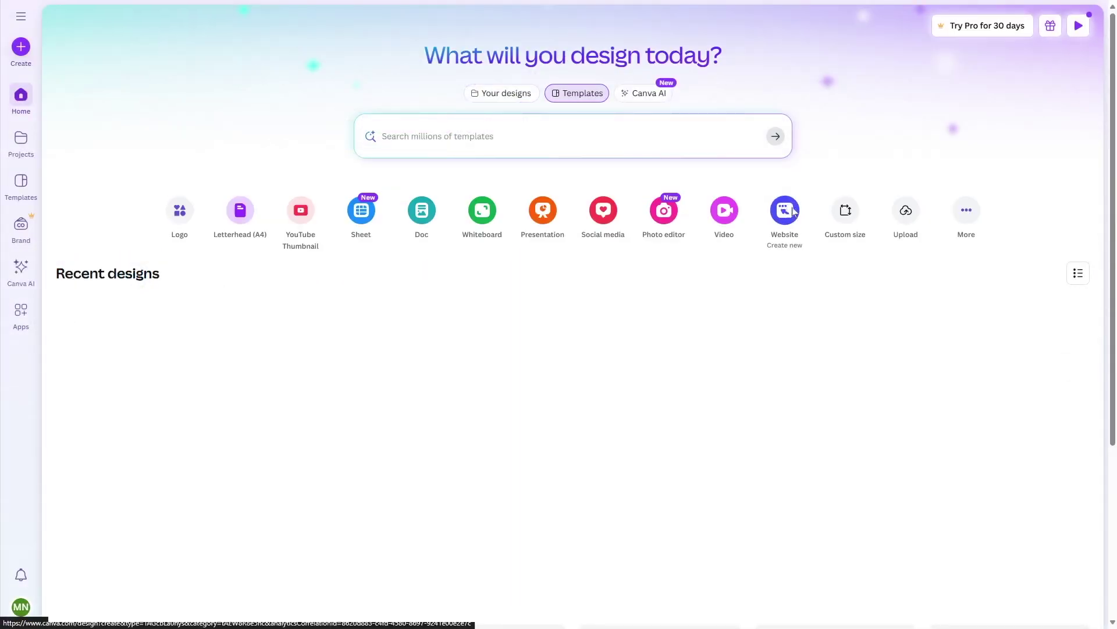
Step: Create a new blank Canva website design from the home screen
left_click(792, 211)
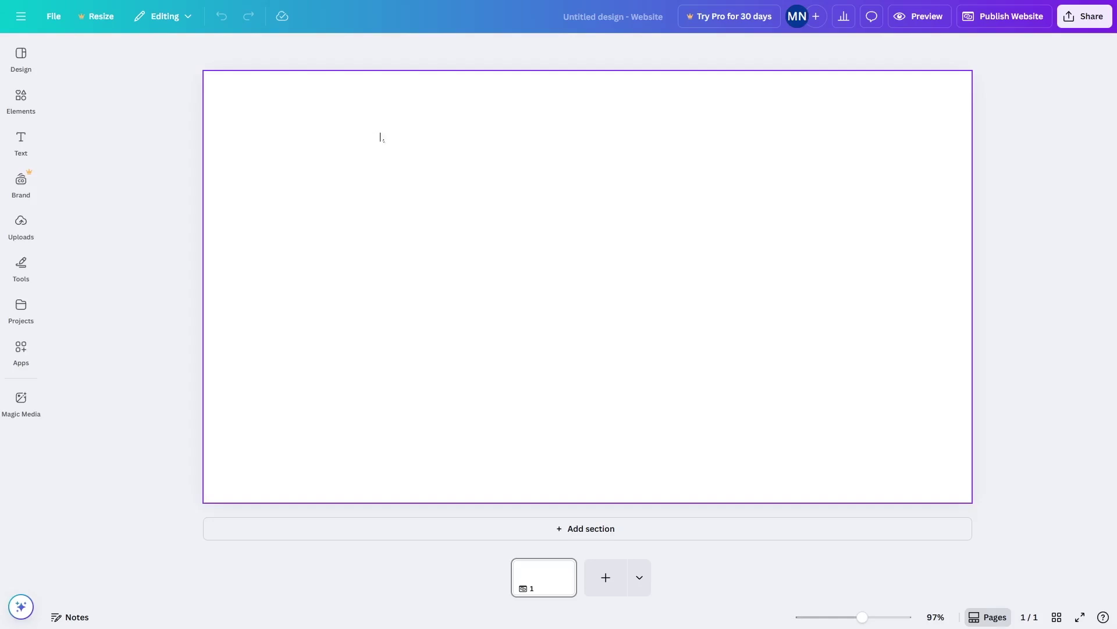
left_click(14, 65)
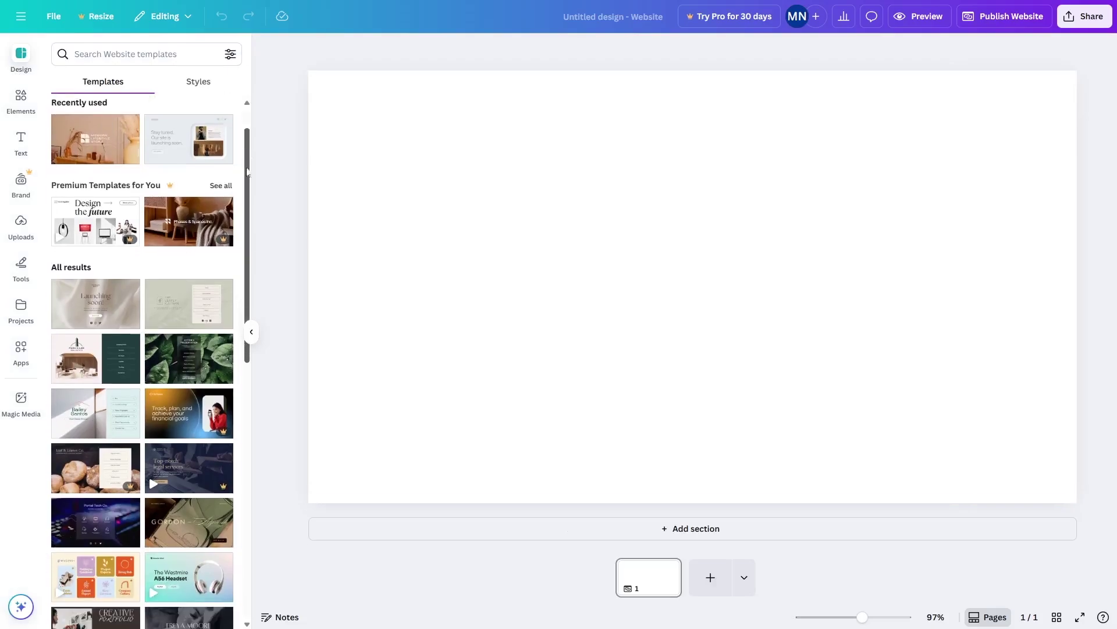
Step: Filter templates by Business and Digital marketer, then open the mint Company Website template's seven pages
left_click_drag(248, 242, 249, 431)
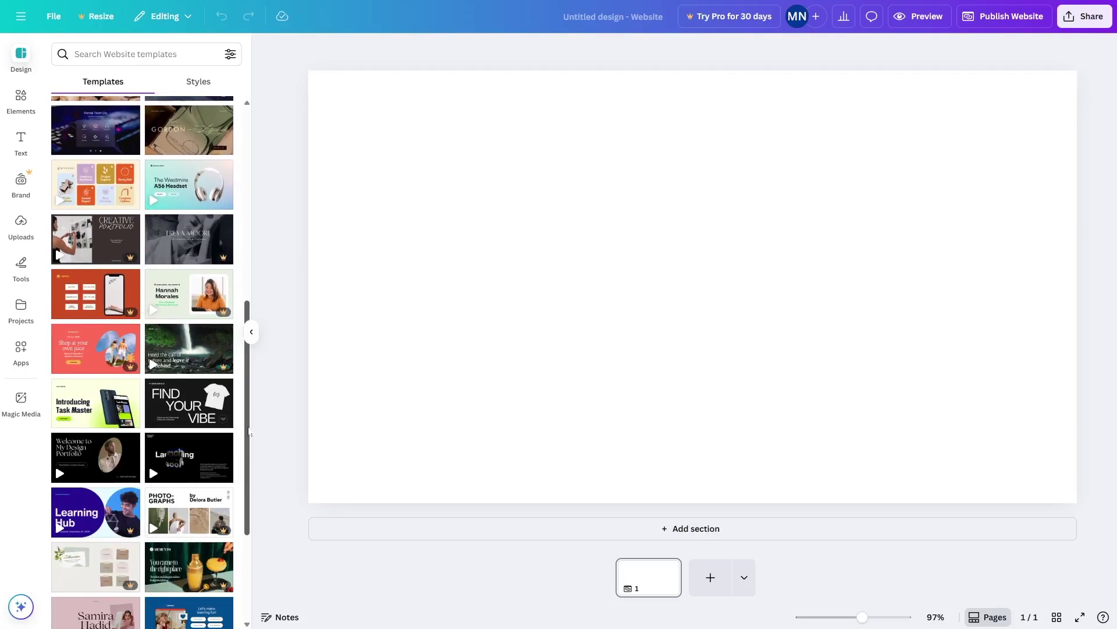
mouse_move(223, 355)
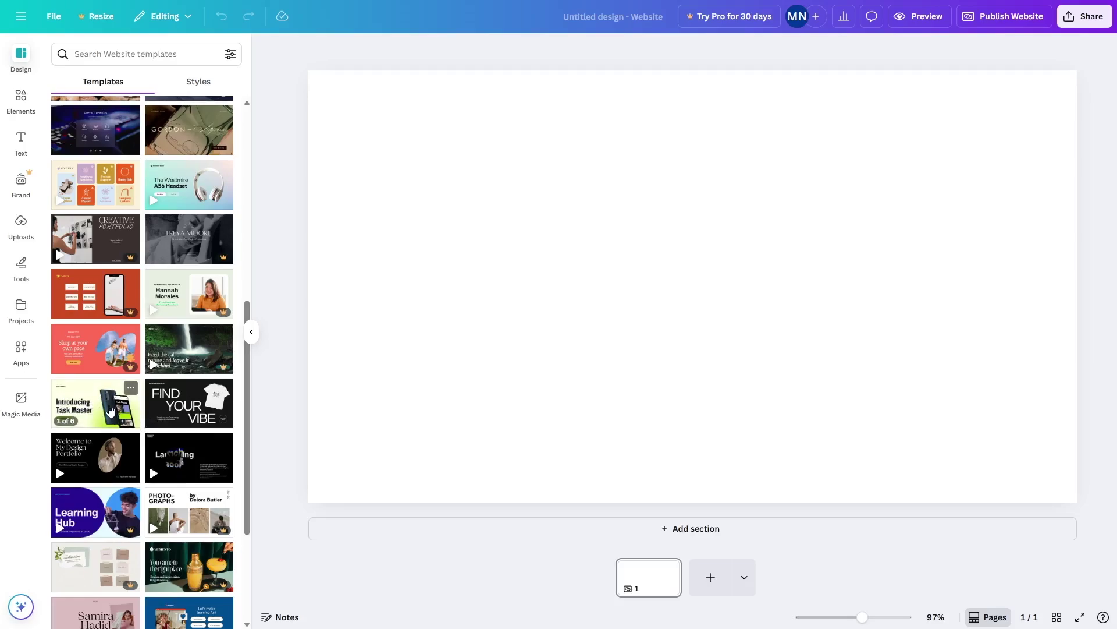
left_click_drag(248, 440, 248, 247)
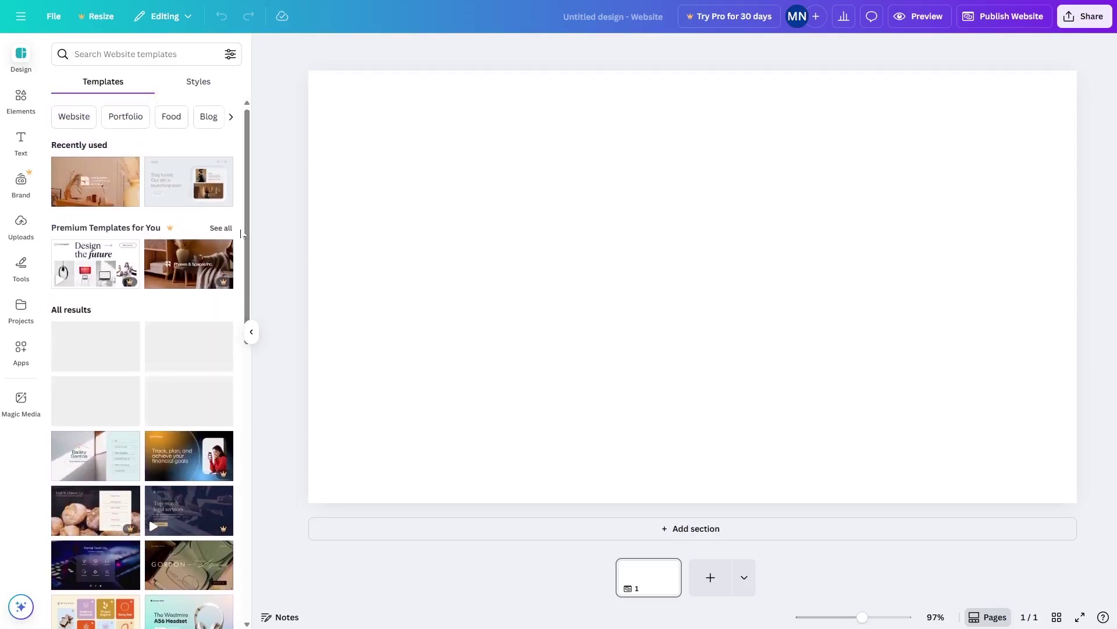
left_click(233, 118)
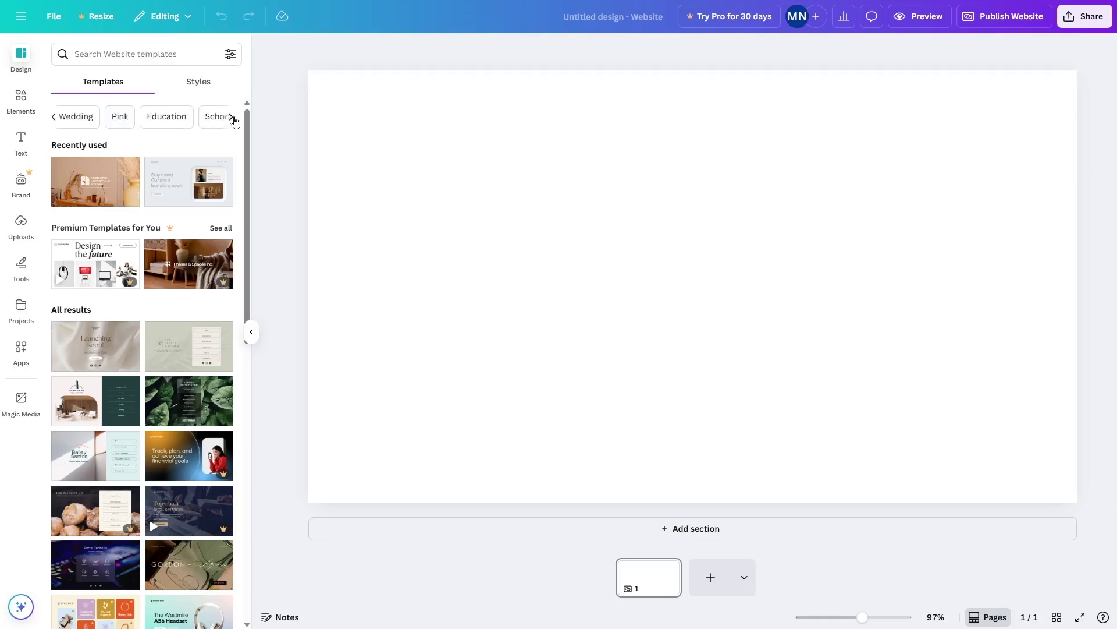
left_click(233, 119)
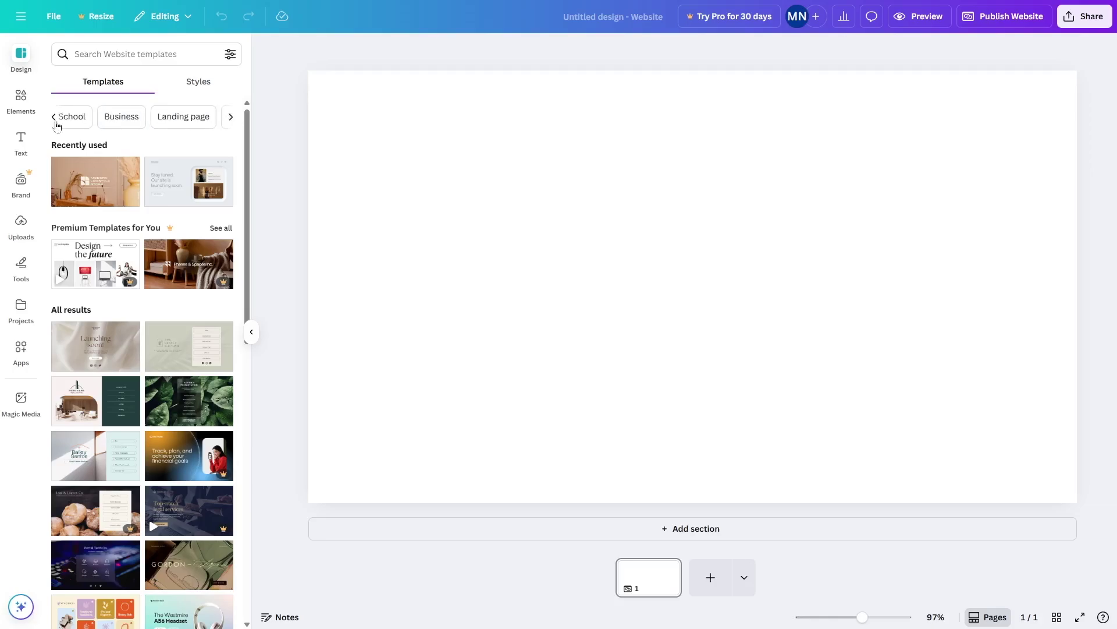
left_click(119, 116)
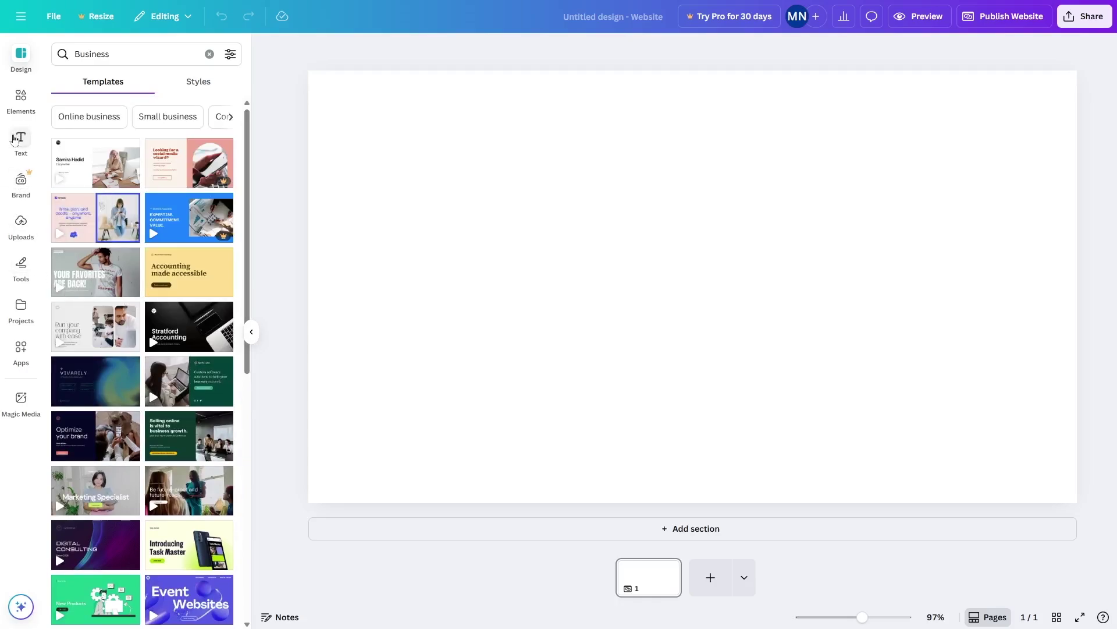
left_click(89, 116)
left_click(210, 117)
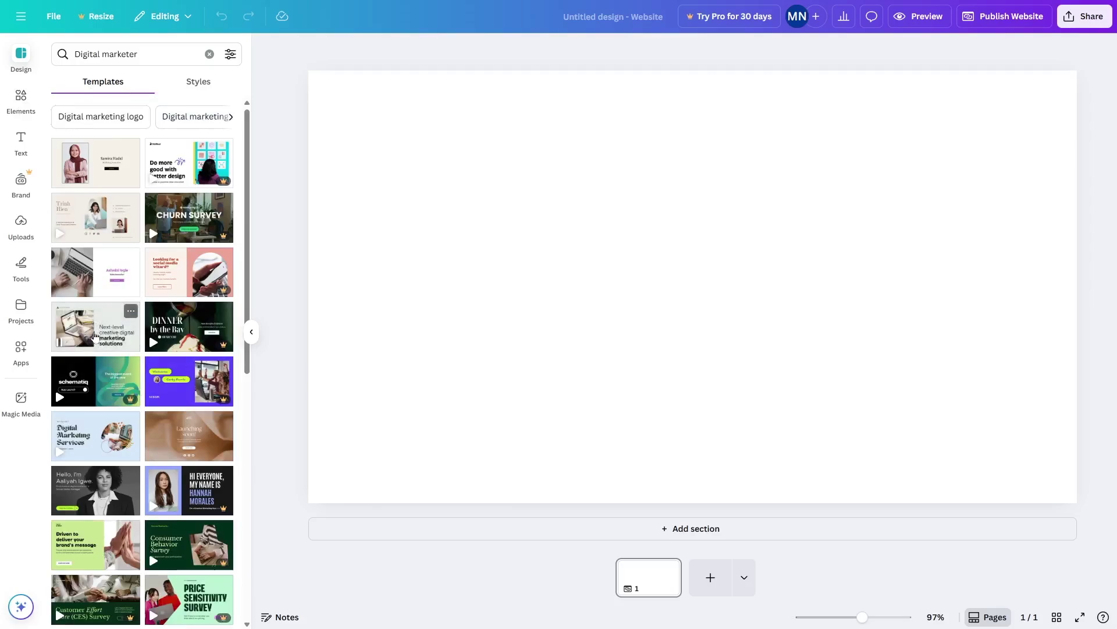
mouse_move(100, 339)
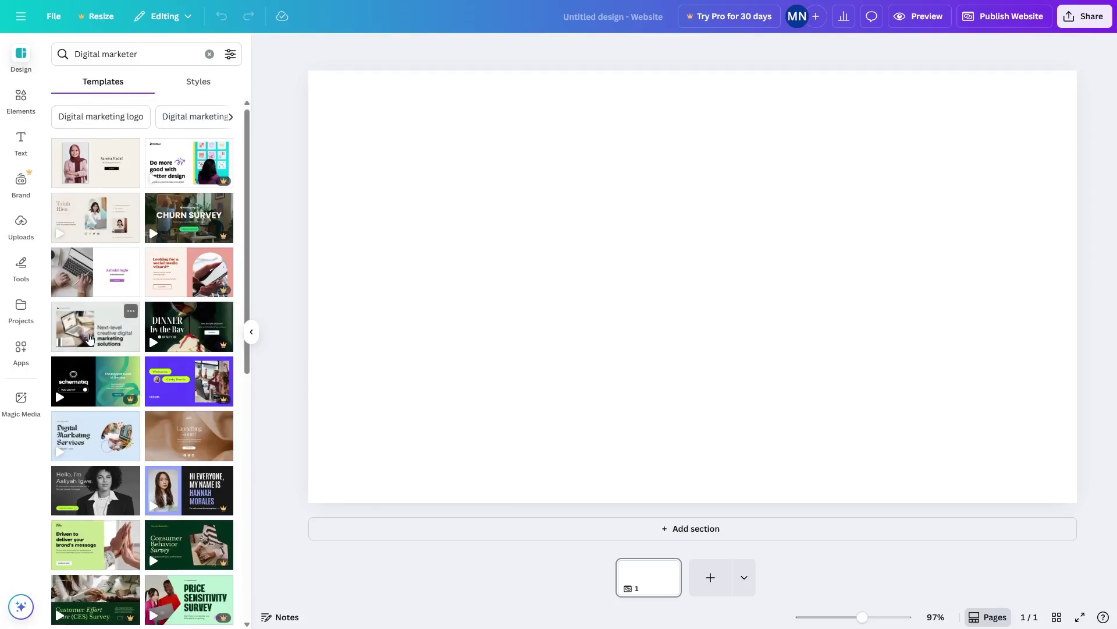
left_click(99, 339)
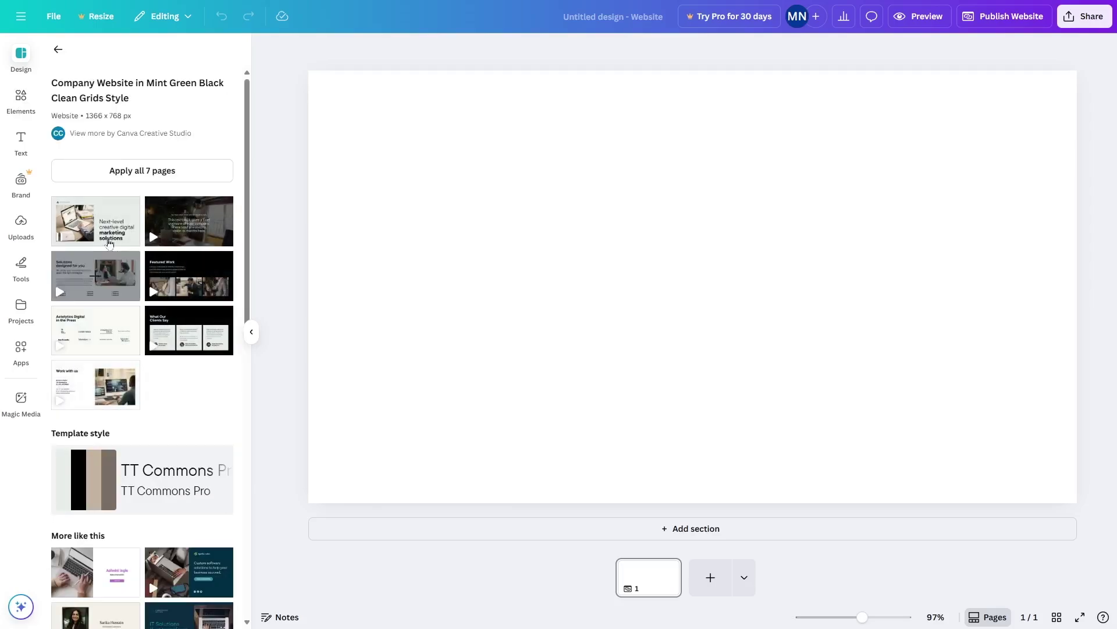
mouse_move(100, 236)
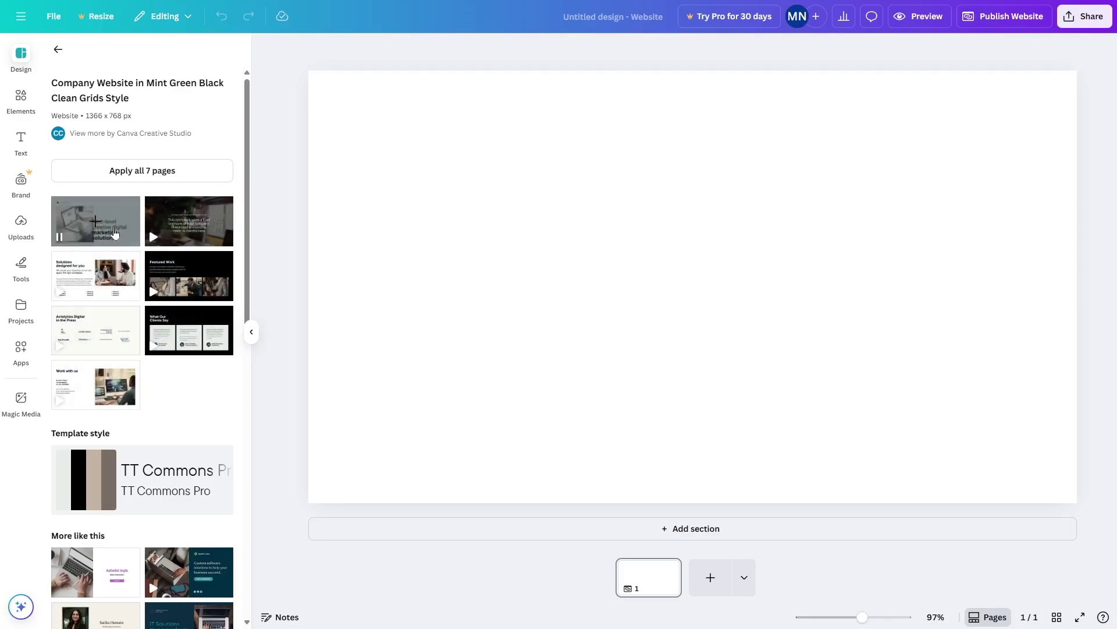
Step: Apply the template's first page and change the logo word ACTOLYTICS to ACE
left_click(100, 236)
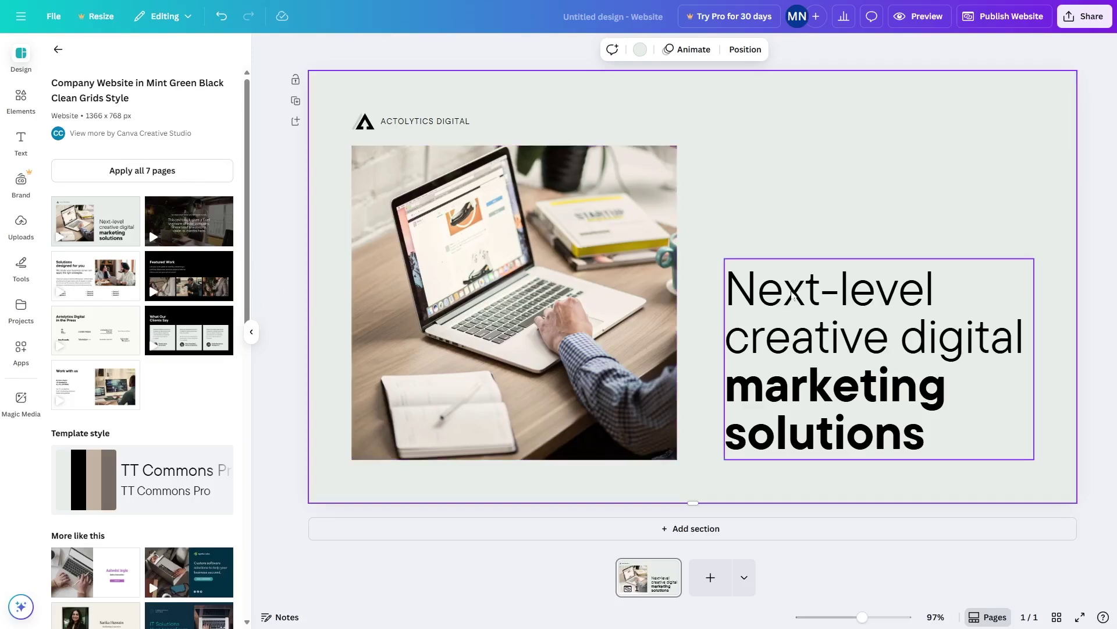
left_click(401, 123)
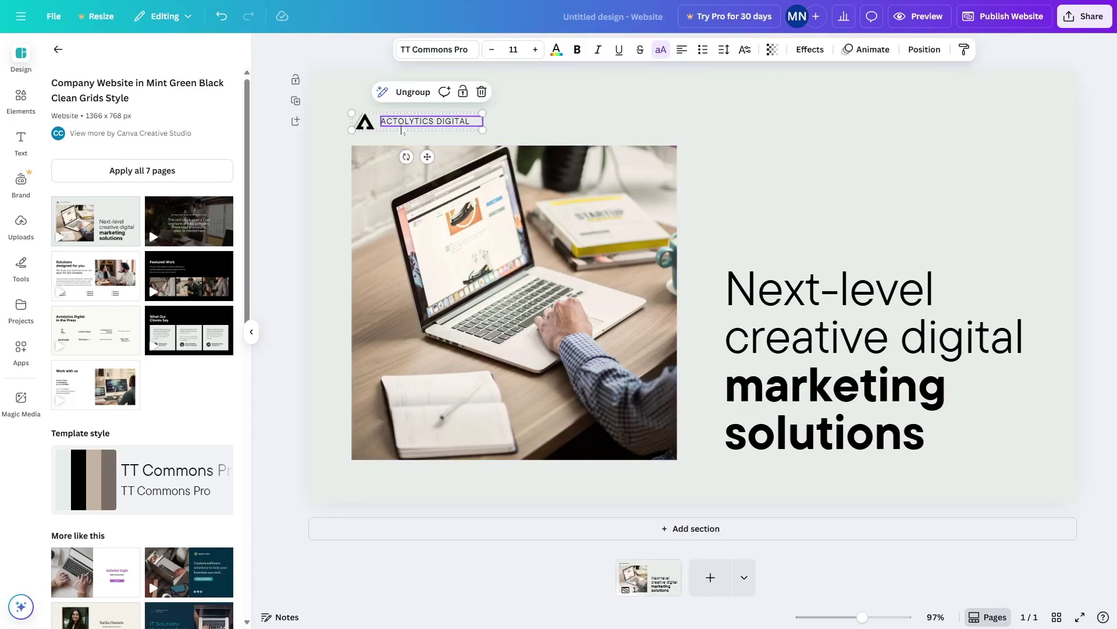
left_click(413, 93)
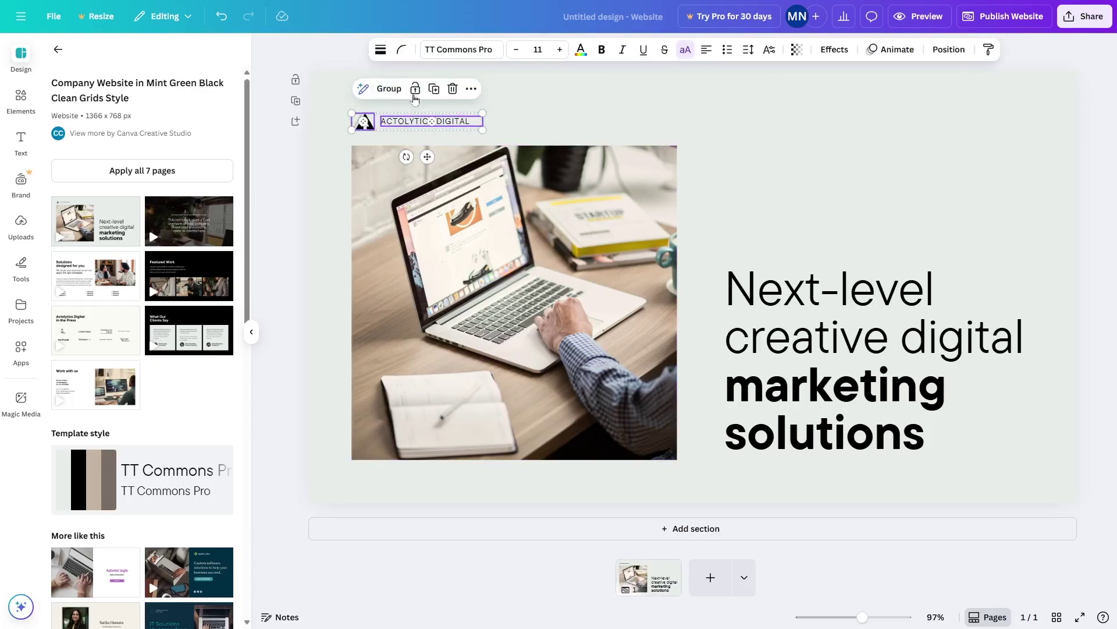
left_click(584, 115)
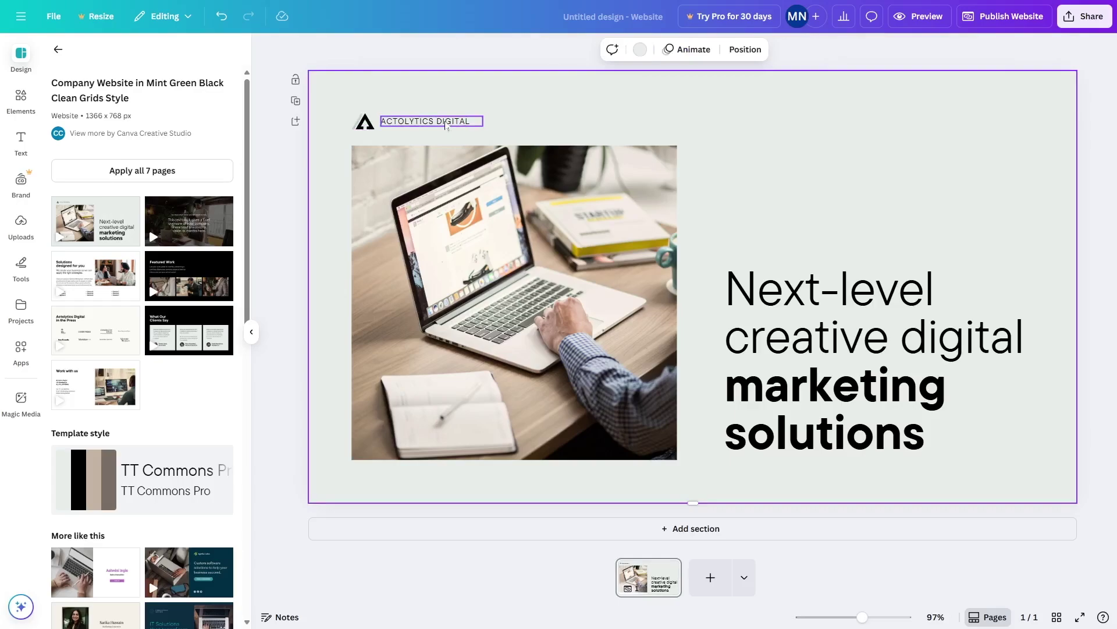
left_click(466, 123)
left_click(466, 123)
left_click(470, 121)
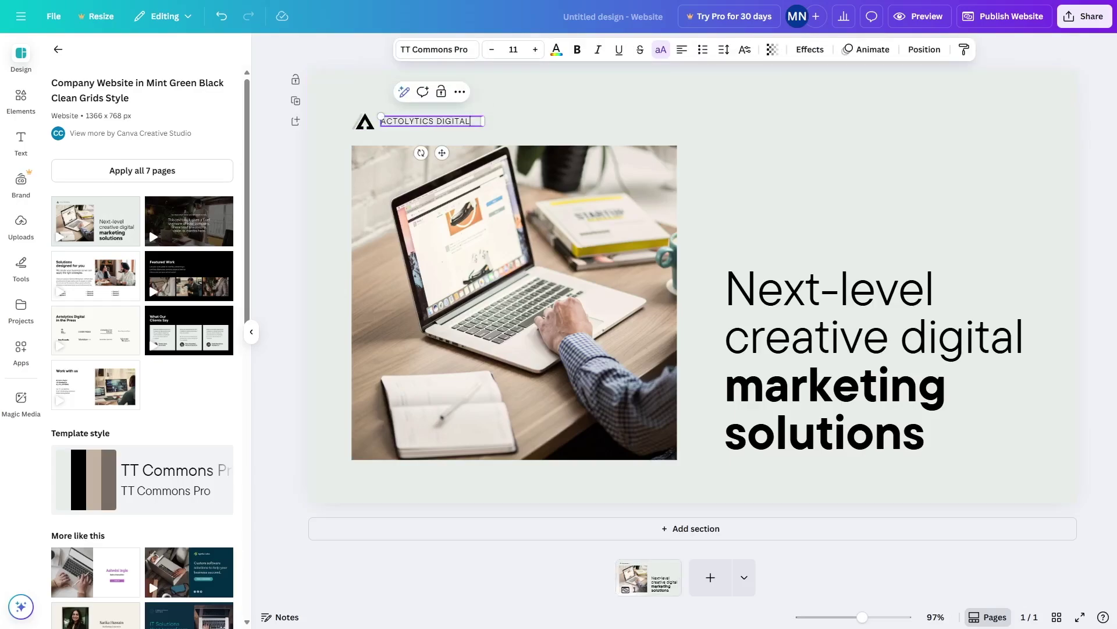
double_click(408, 121)
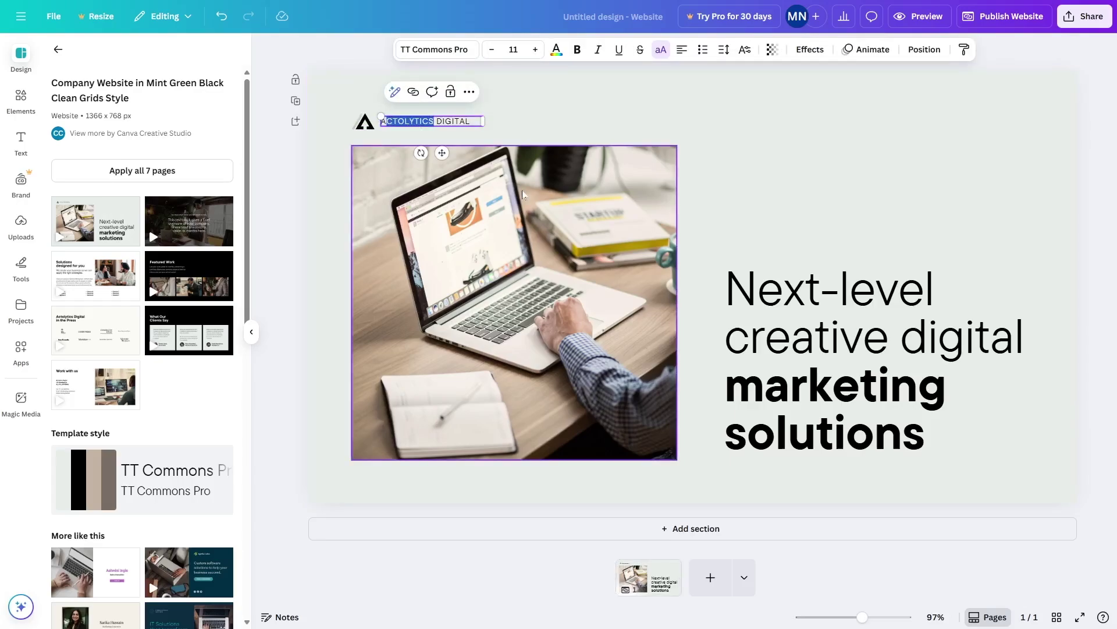
type("ACE")
left_click(519, 125)
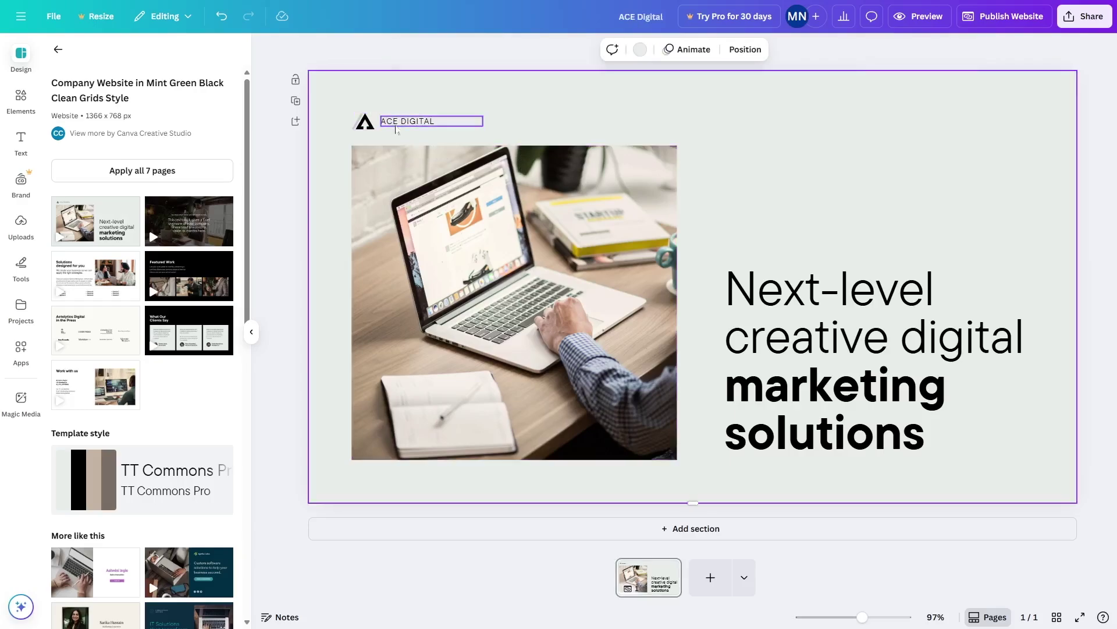
Step: Group the logo icon together with the ACE DIGITAL text
left_click(368, 129)
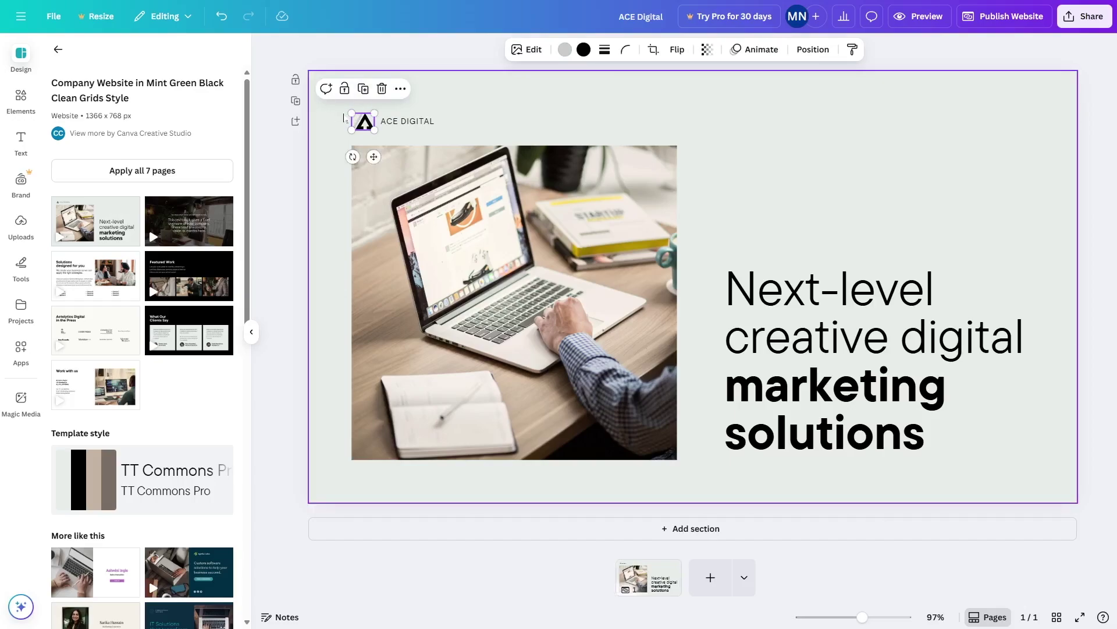
left_click(18, 226)
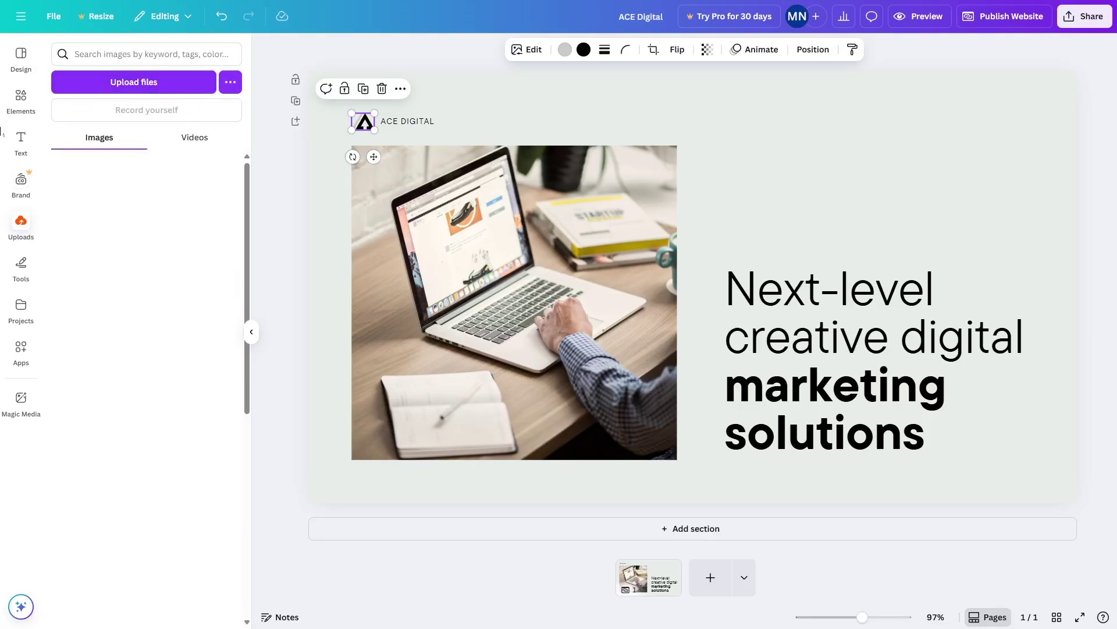
left_click(21, 58)
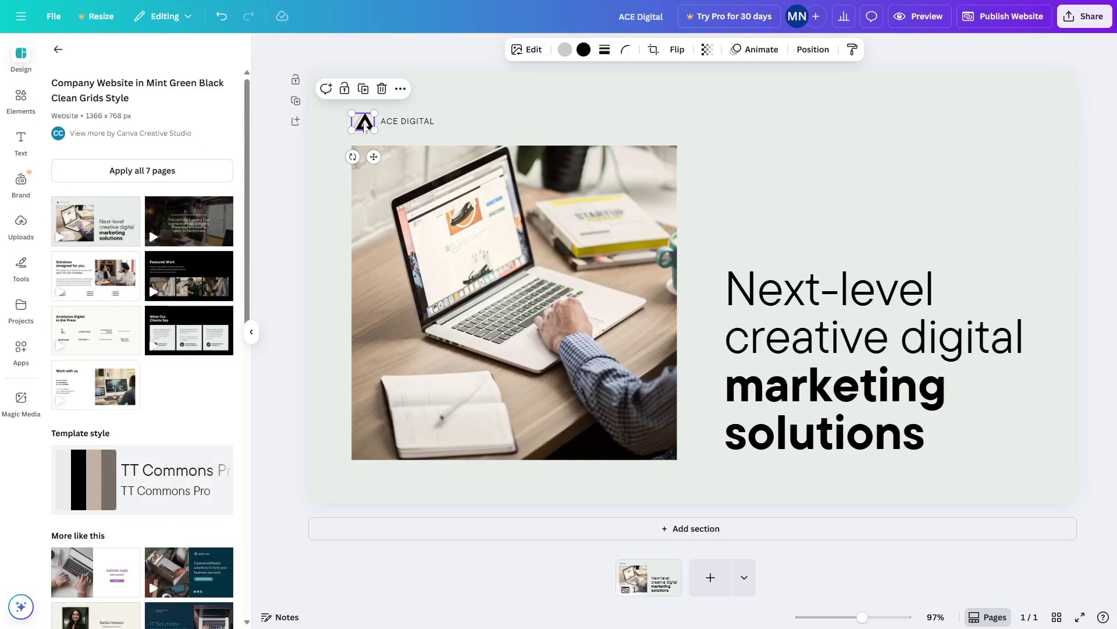
left_click(405, 125, "shift")
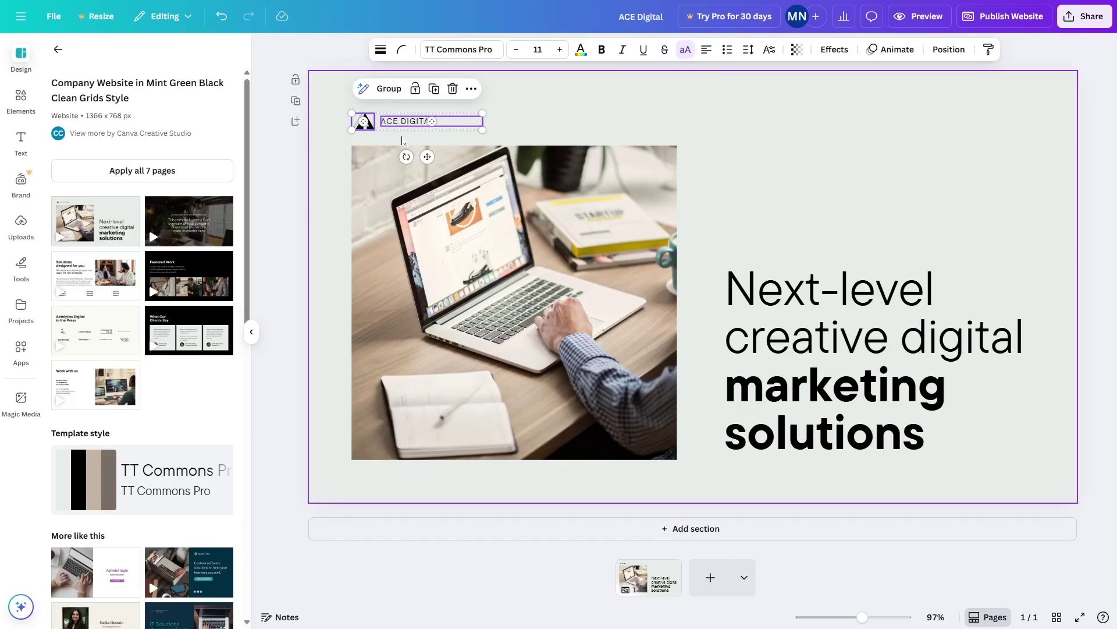
left_click(389, 88)
left_click(558, 131)
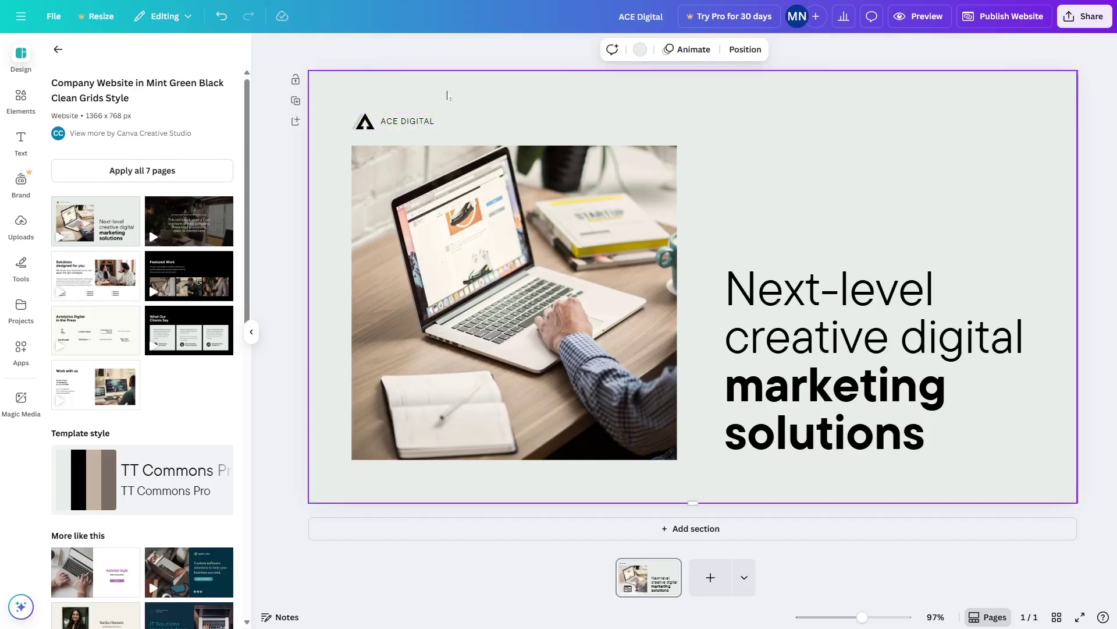
left_click(452, 125)
left_click_drag(439, 121, 969, 126)
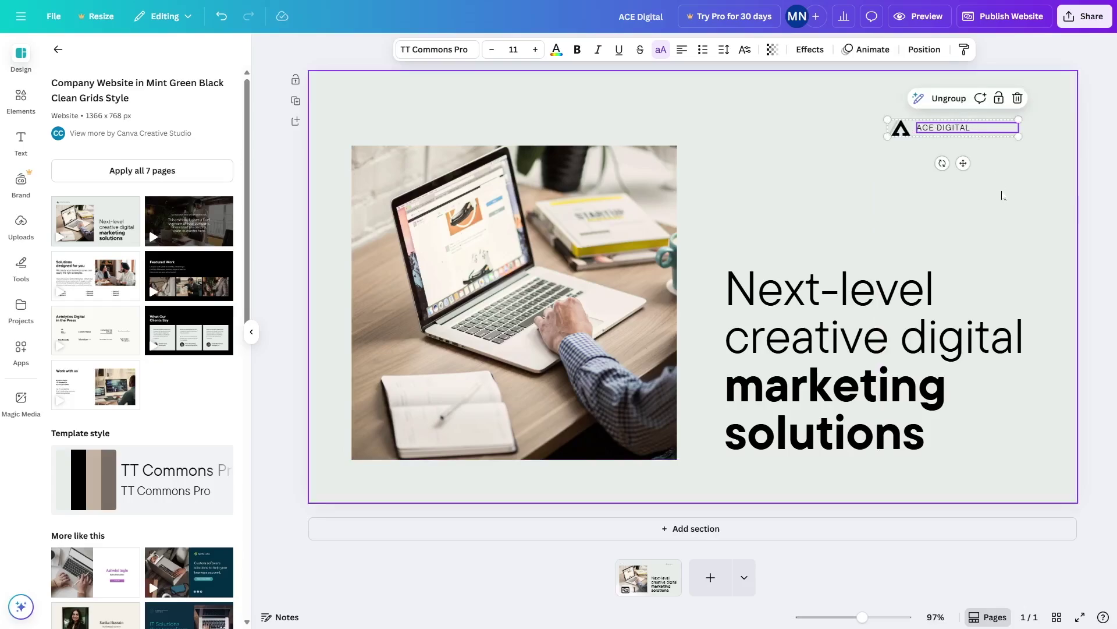
key("ctrl+z")
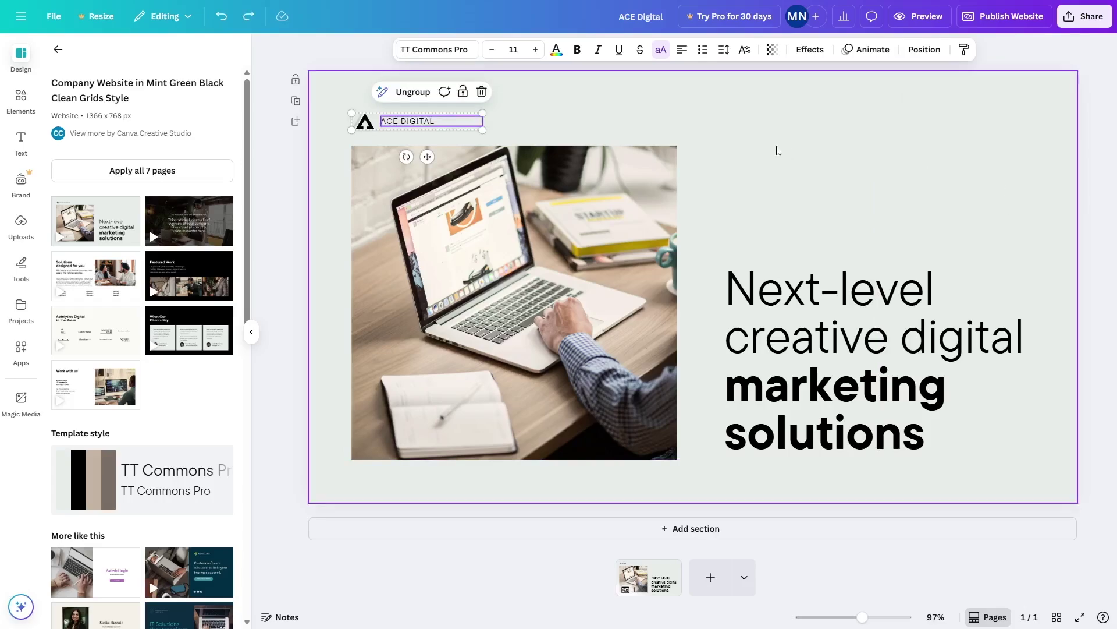
left_click(588, 289)
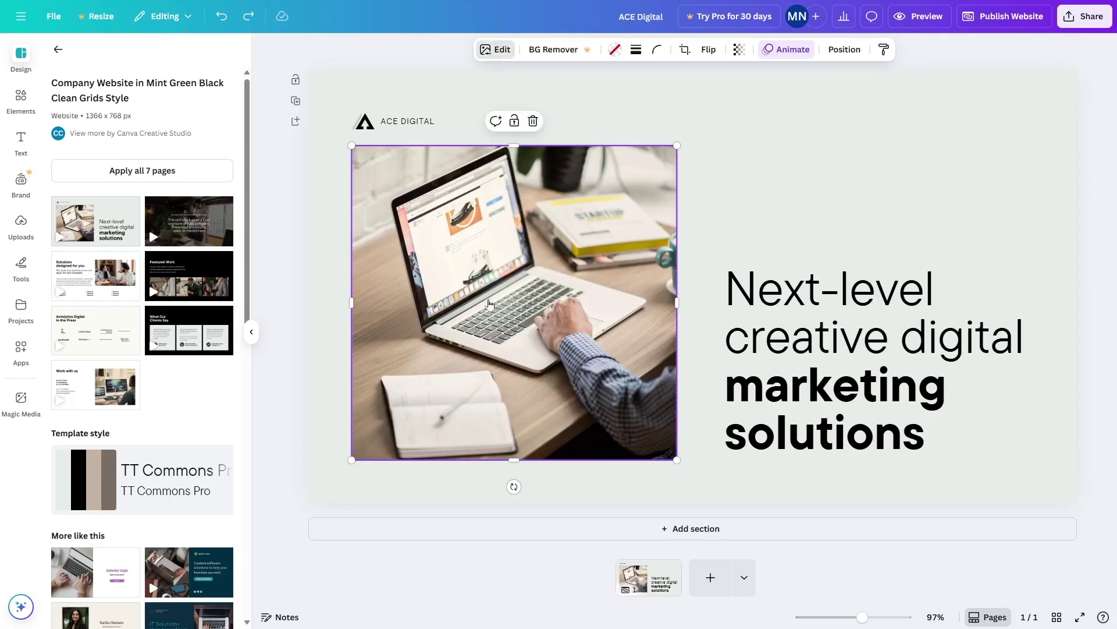
Step: Try Magic Write on the 'Next-level creative digital marketing solutions' headline, then close it without changes
left_click(493, 54)
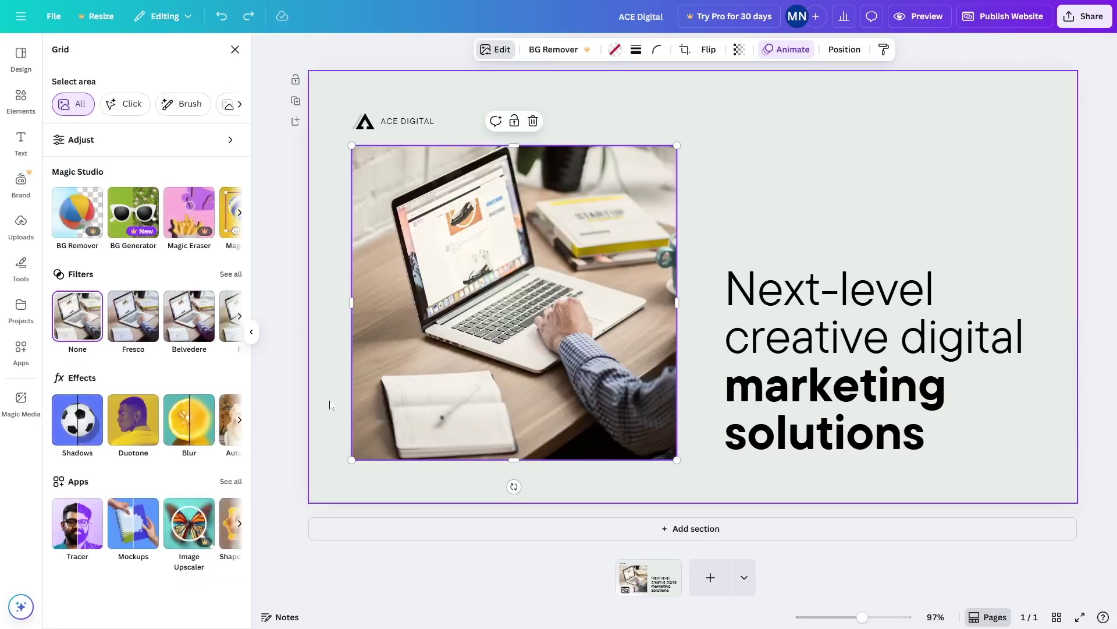
left_click(454, 233)
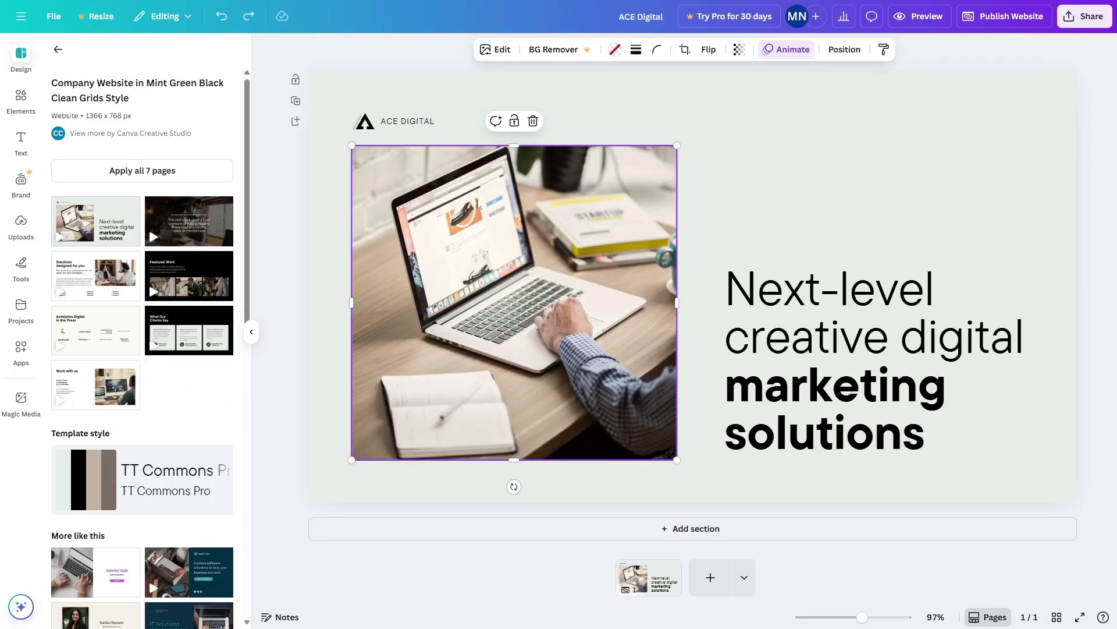
left_click(881, 378)
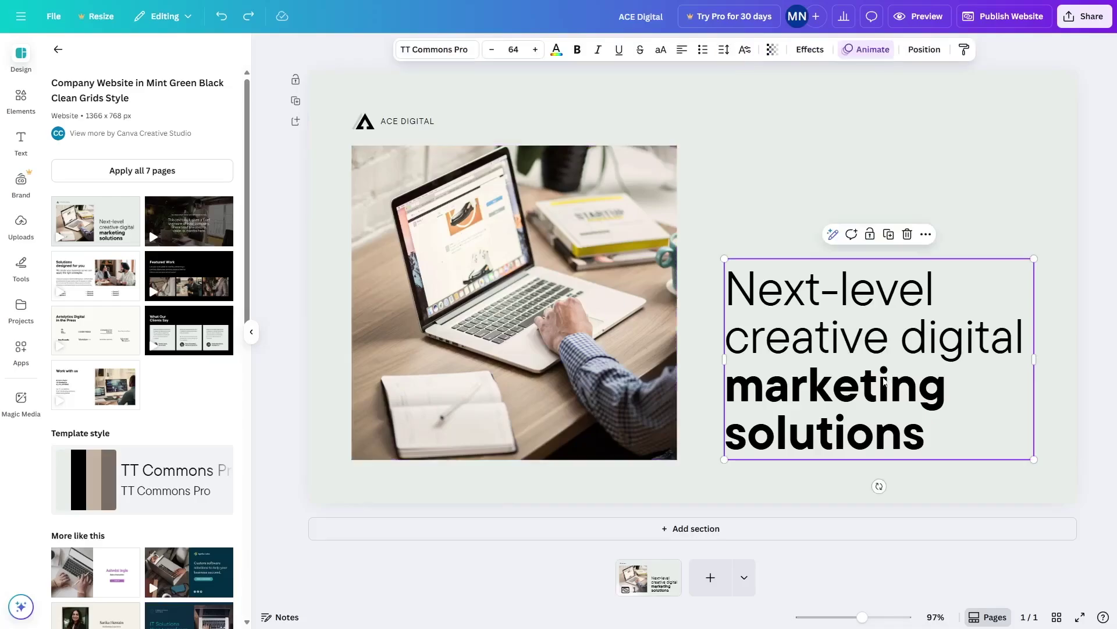
double_click(922, 372)
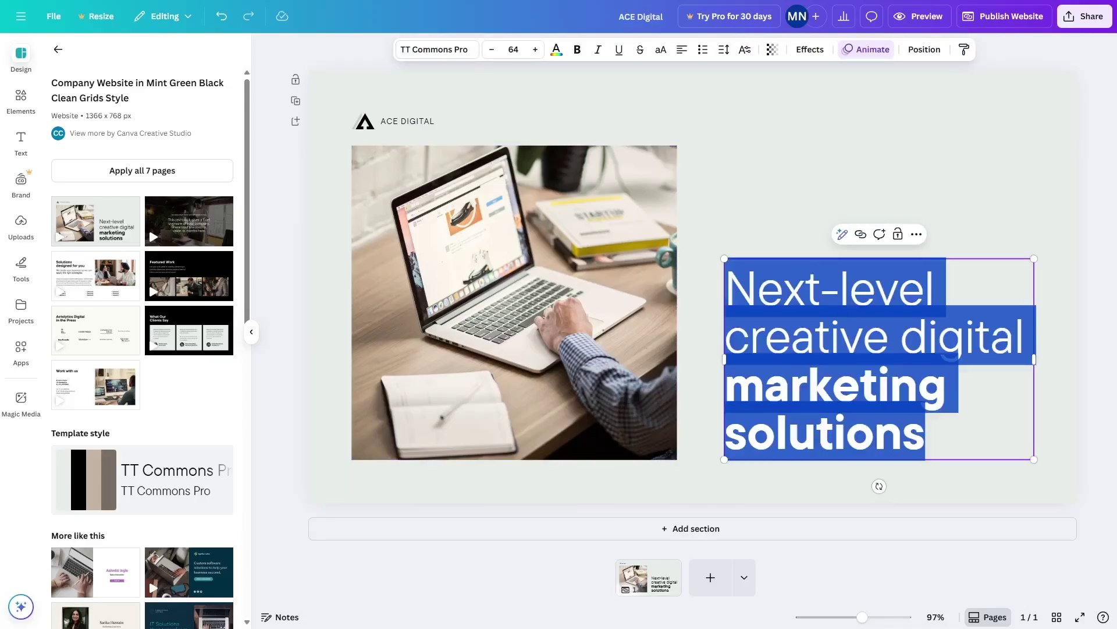
left_click(990, 338)
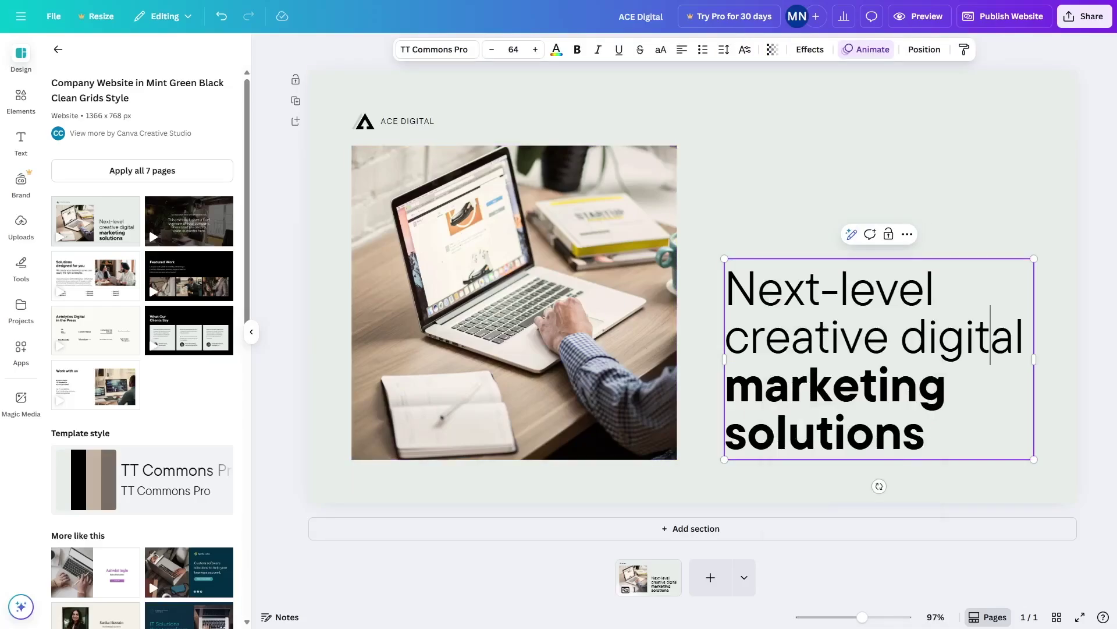
left_click(852, 234)
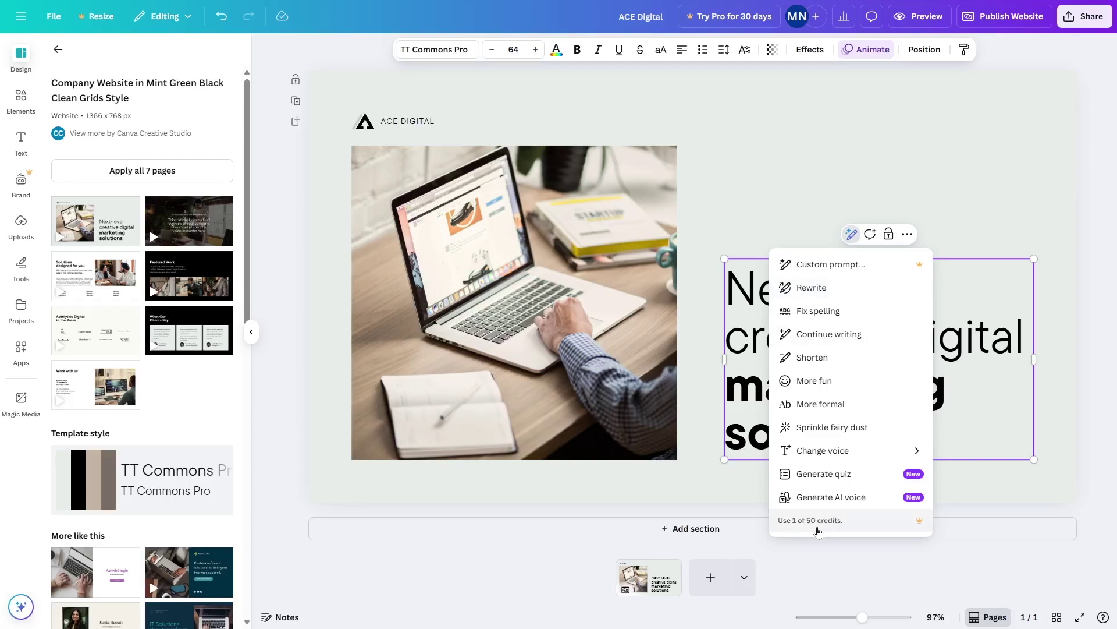
key("Escape")
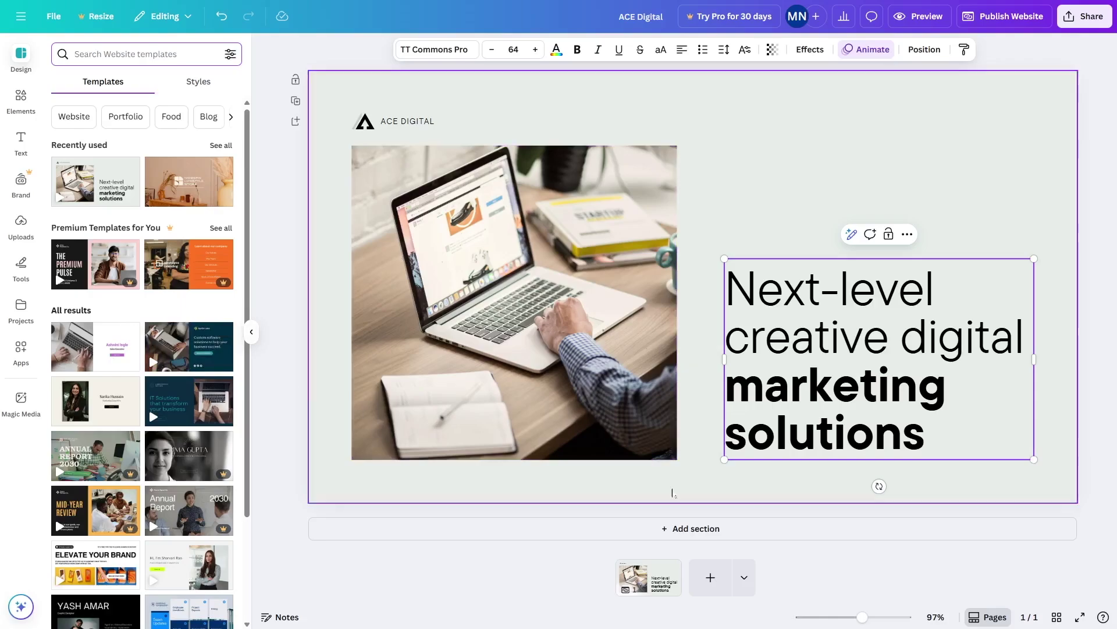
Step: Add a second section filled with the purple Sales and Marketing Resume template's first page
left_click(696, 534)
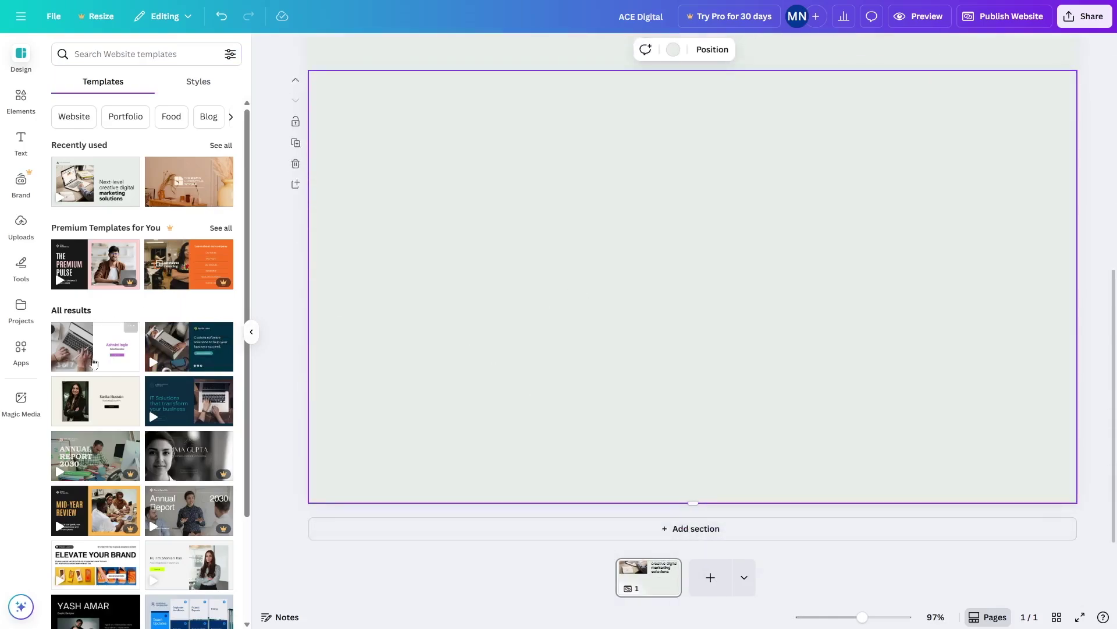
left_click(103, 348)
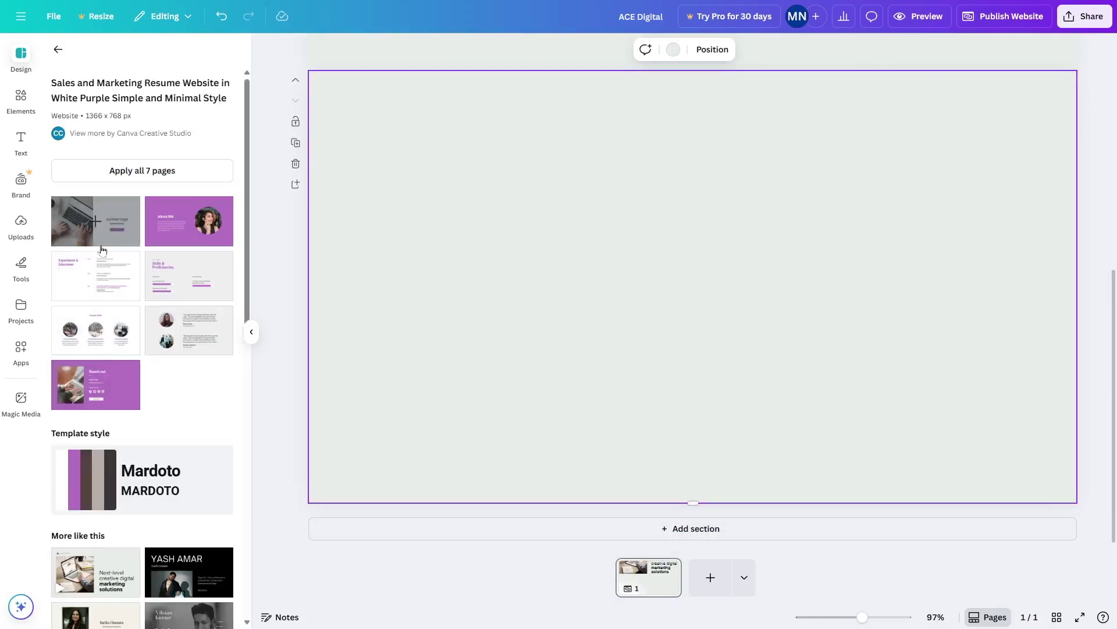
left_click(95, 221)
Step: Ungroup the resume's name, title and button, and drag a Reach out button copy into the hero
left_click(877, 394)
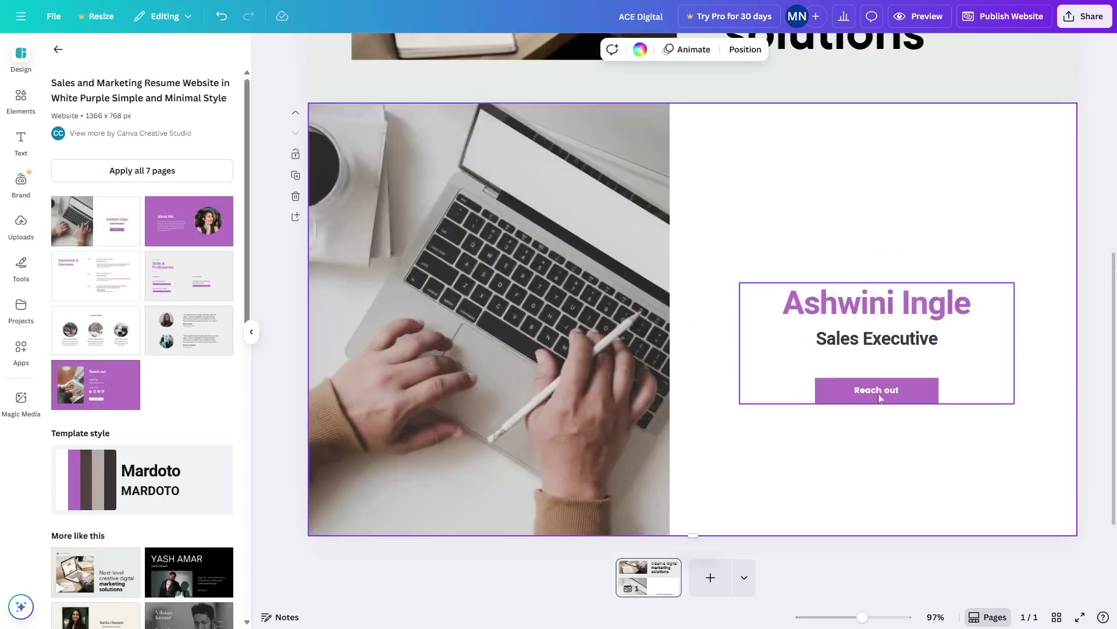
left_click(896, 393)
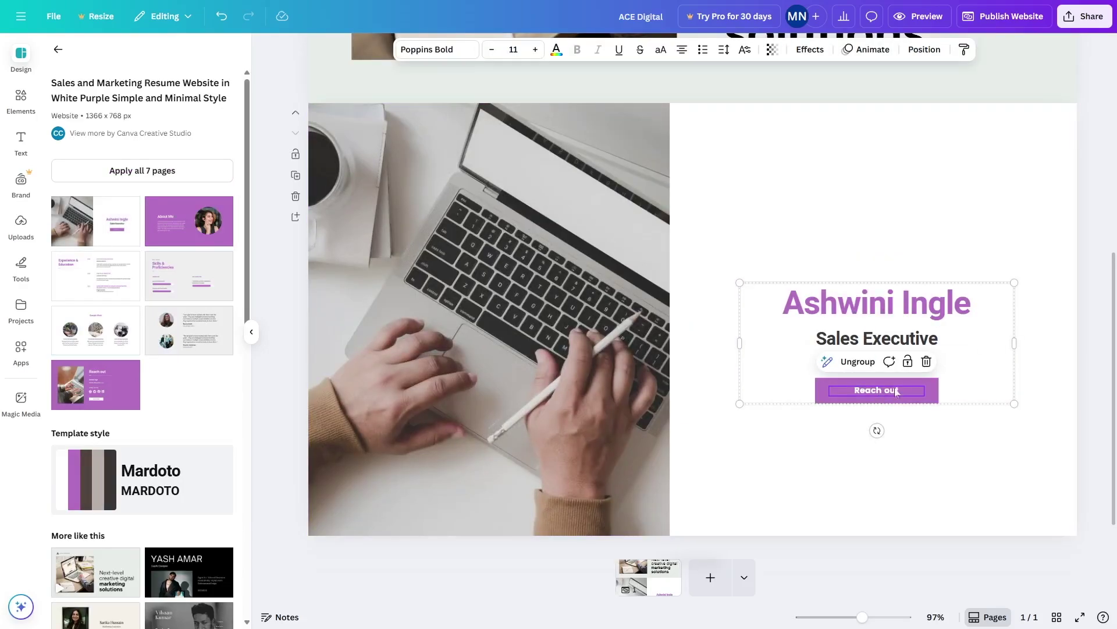
left_click(860, 362)
left_click(943, 451)
left_click(926, 389)
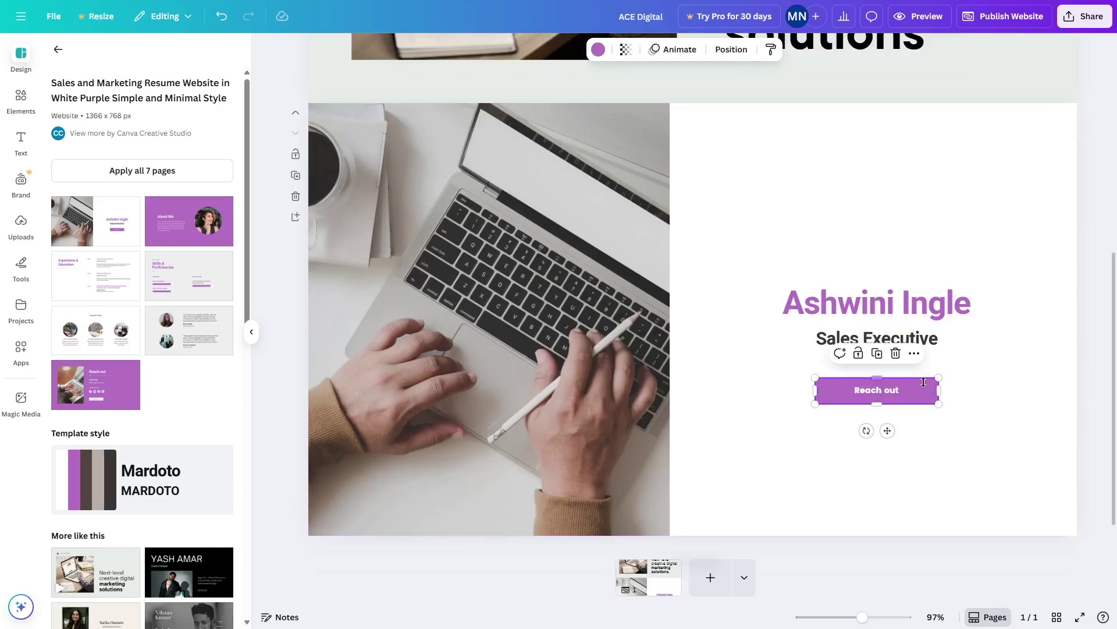
left_click(923, 389)
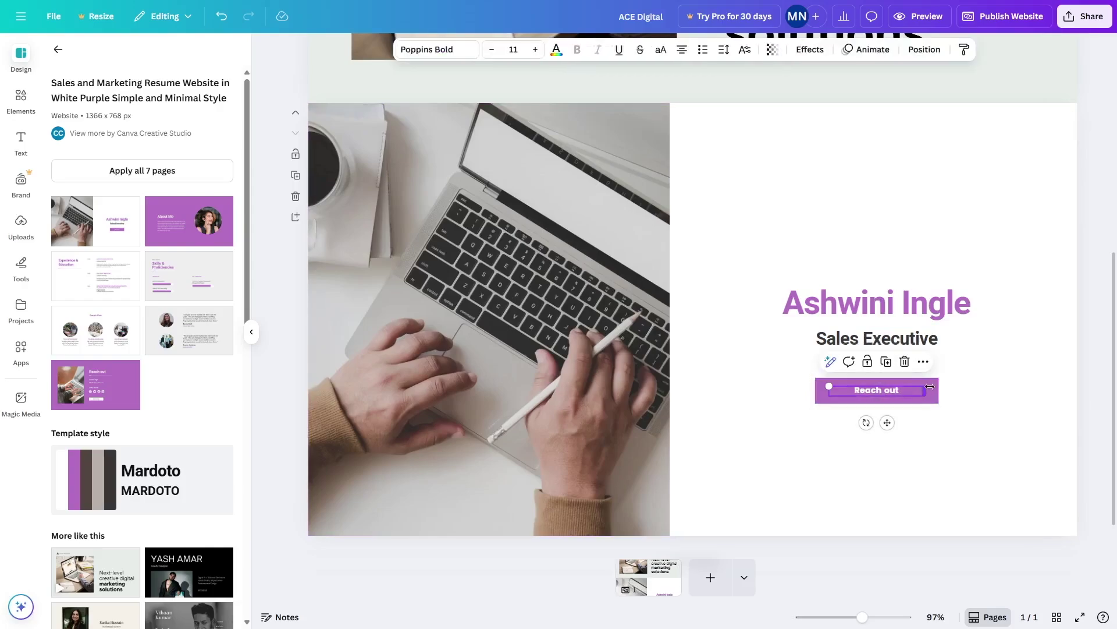
left_click(931, 389)
left_click_drag(931, 389, 930, 307)
key("ctrl+z")
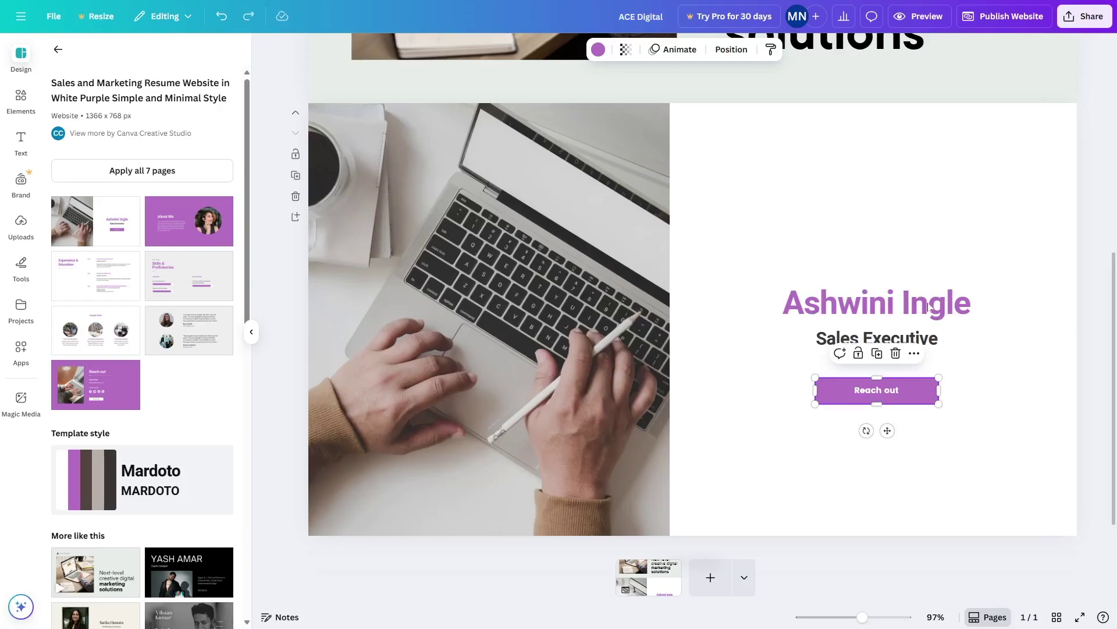
left_click_drag(932, 395, 919, 268)
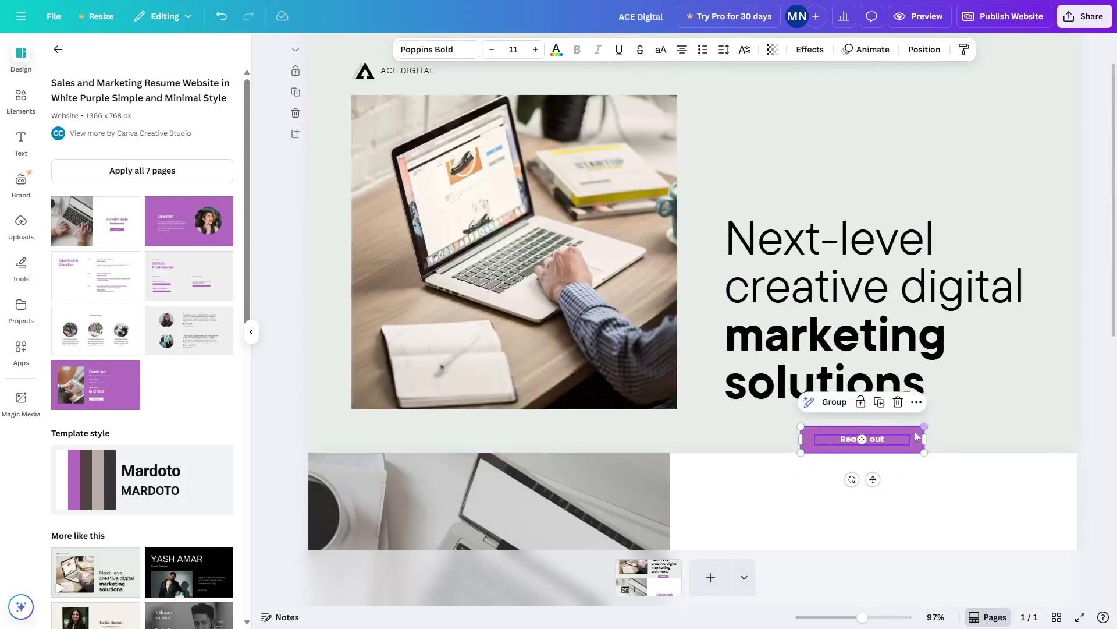
Step: Raise the hero headline and place the Reach out button directly beneath it, left-aligned
left_click_drag(915, 439, 919, 421)
left_click(887, 312)
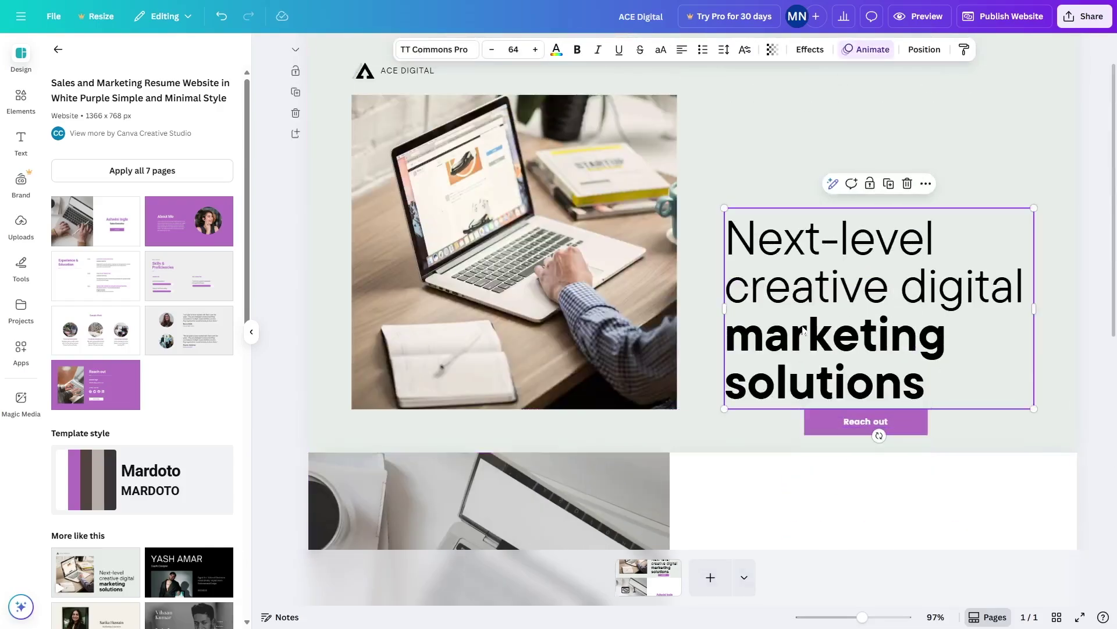
left_click_drag(804, 330, 809, 251)
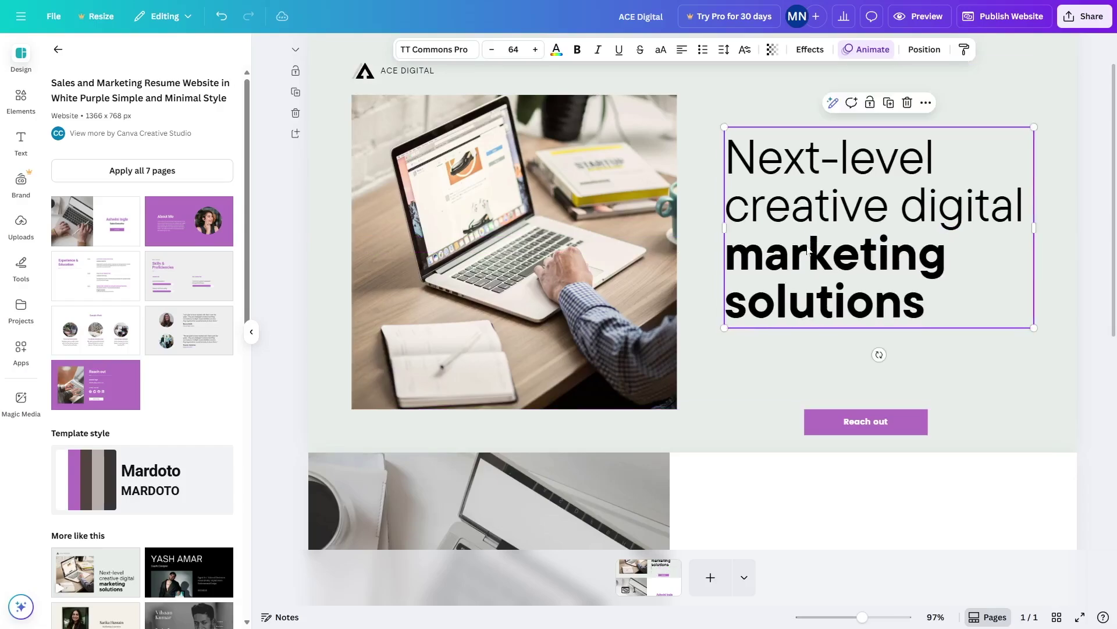
left_click(867, 422)
left_click(866, 421)
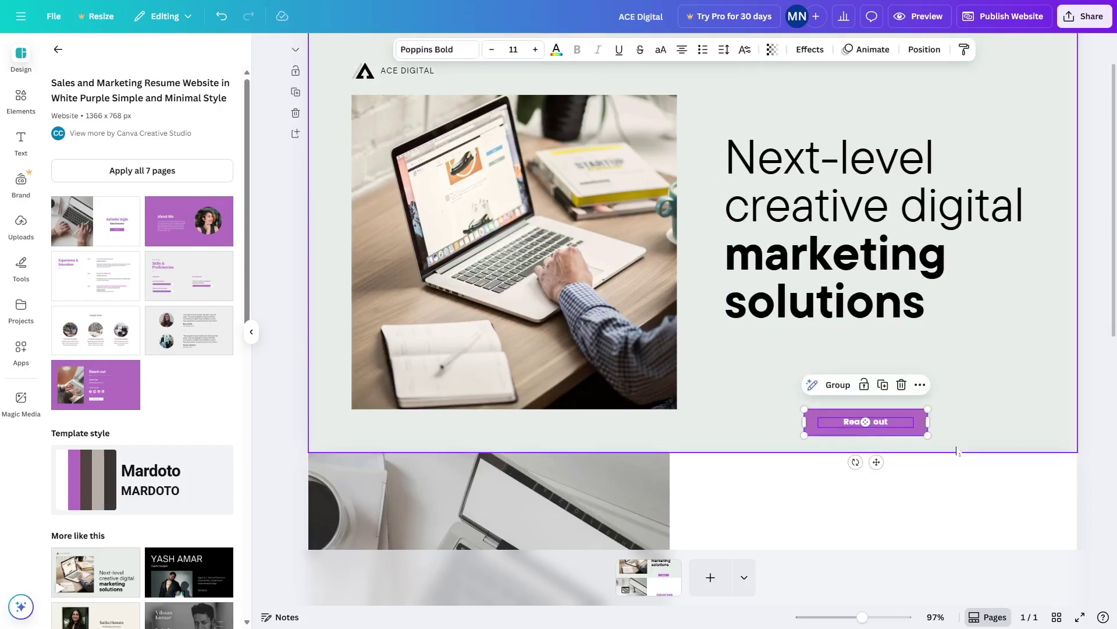
left_click_drag(920, 422, 841, 348)
scroll(833, 398, "up", 1)
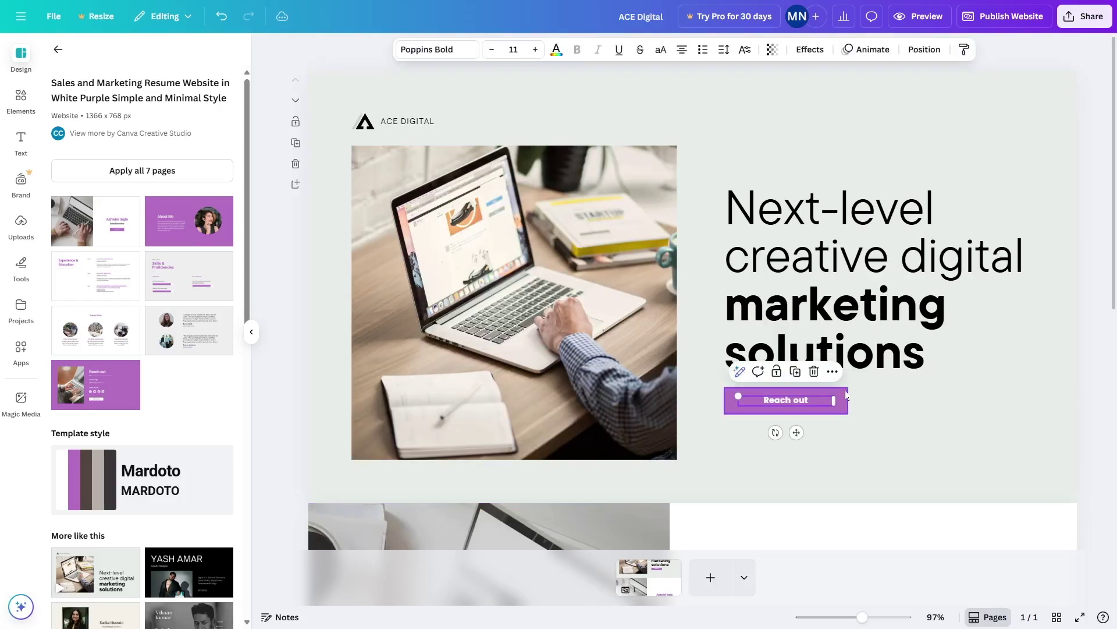
left_click(843, 400)
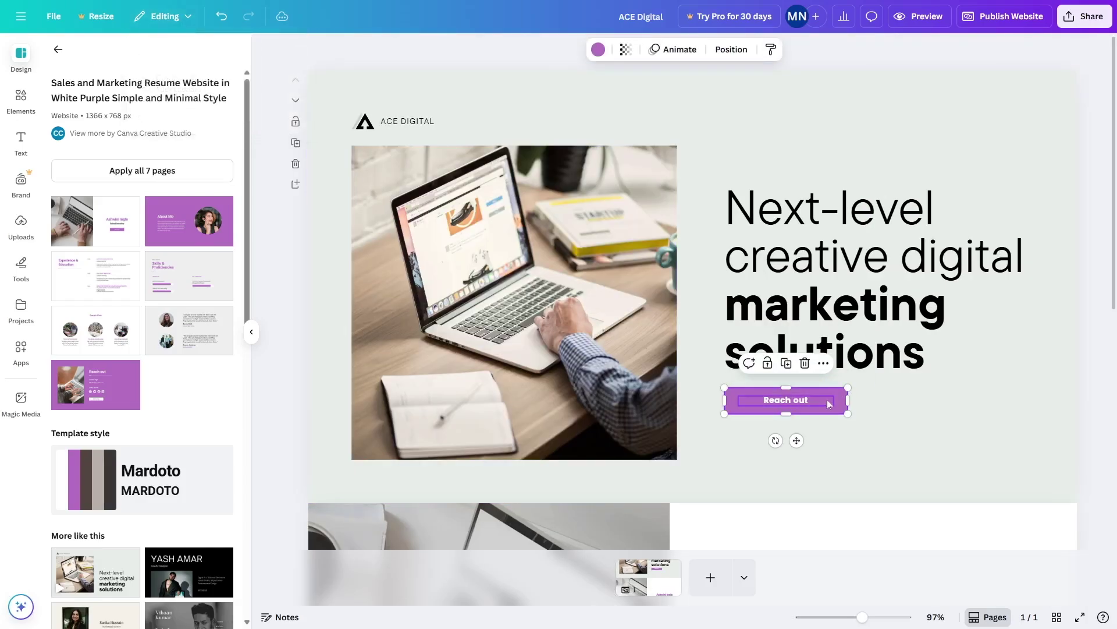
Step: Recolour the Reach out button from purple to black using Document colors
left_click(600, 51)
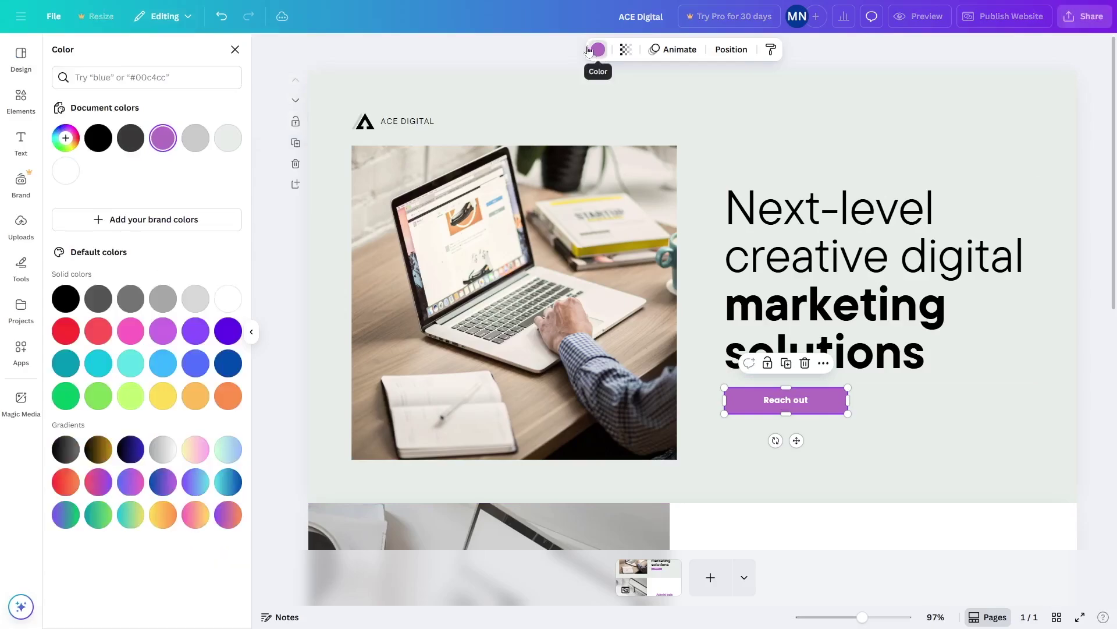
left_click(98, 138)
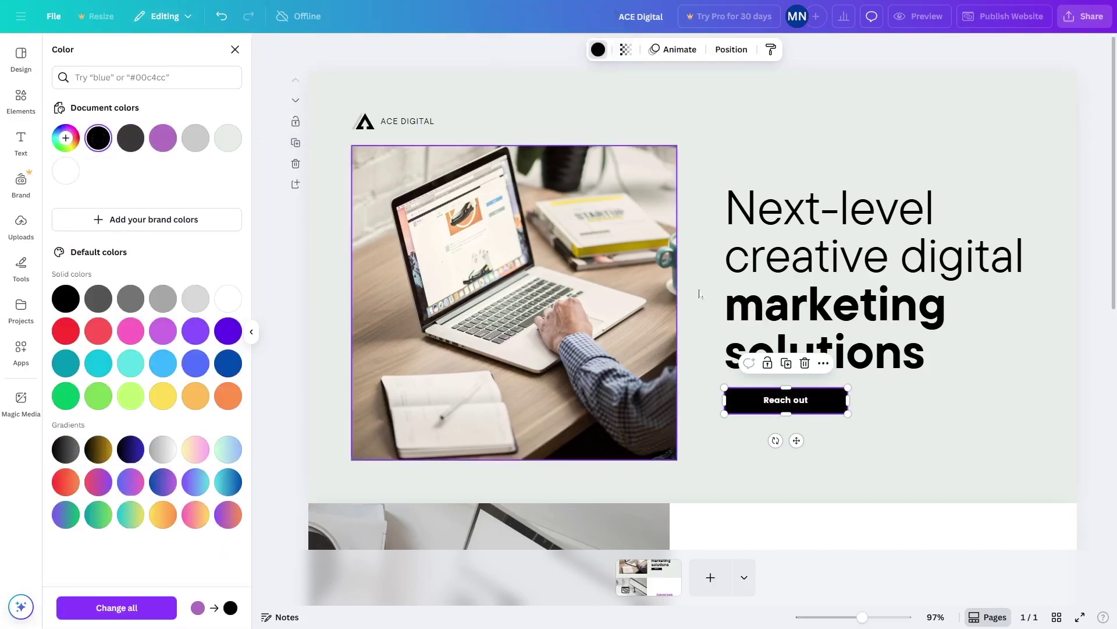
left_click(931, 414)
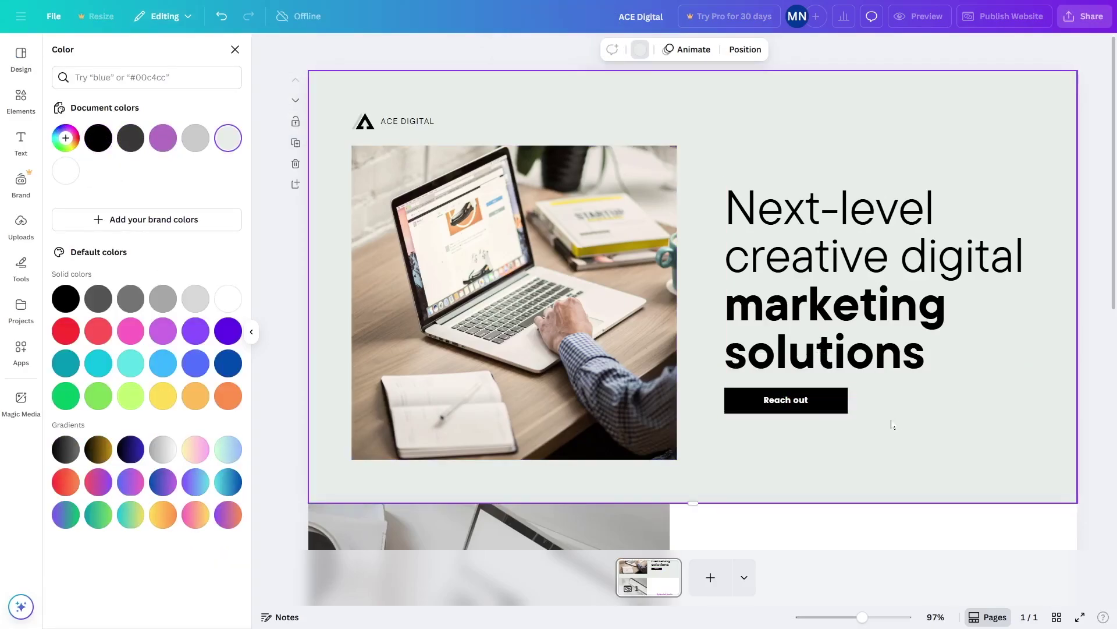
right_click(827, 355)
left_click(876, 429)
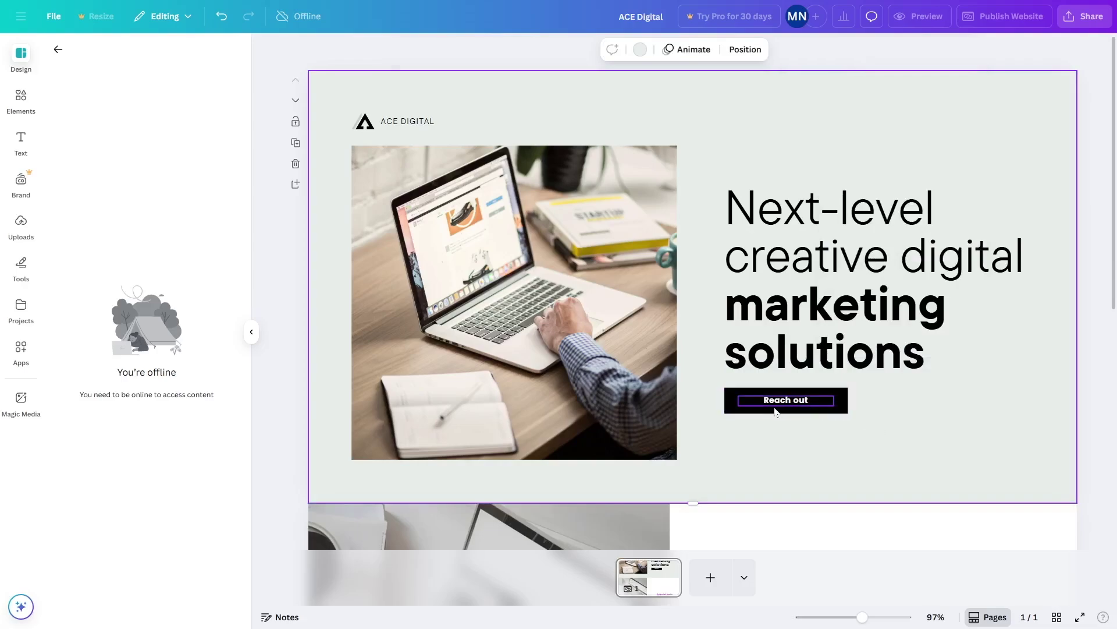
left_click(820, 400)
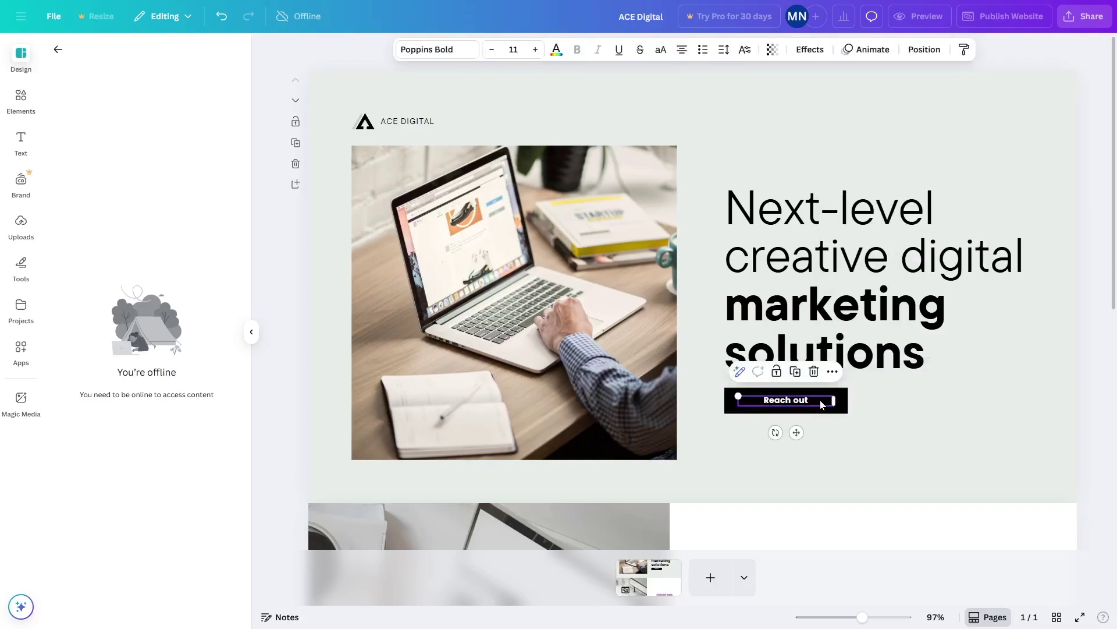
left_click(832, 372)
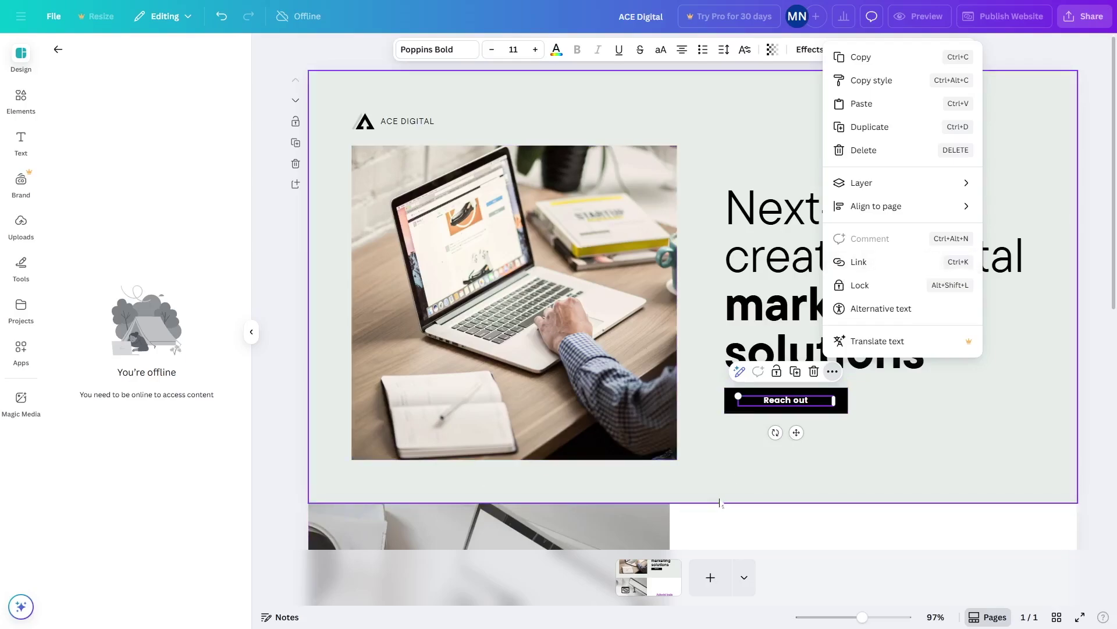
left_click(754, 455)
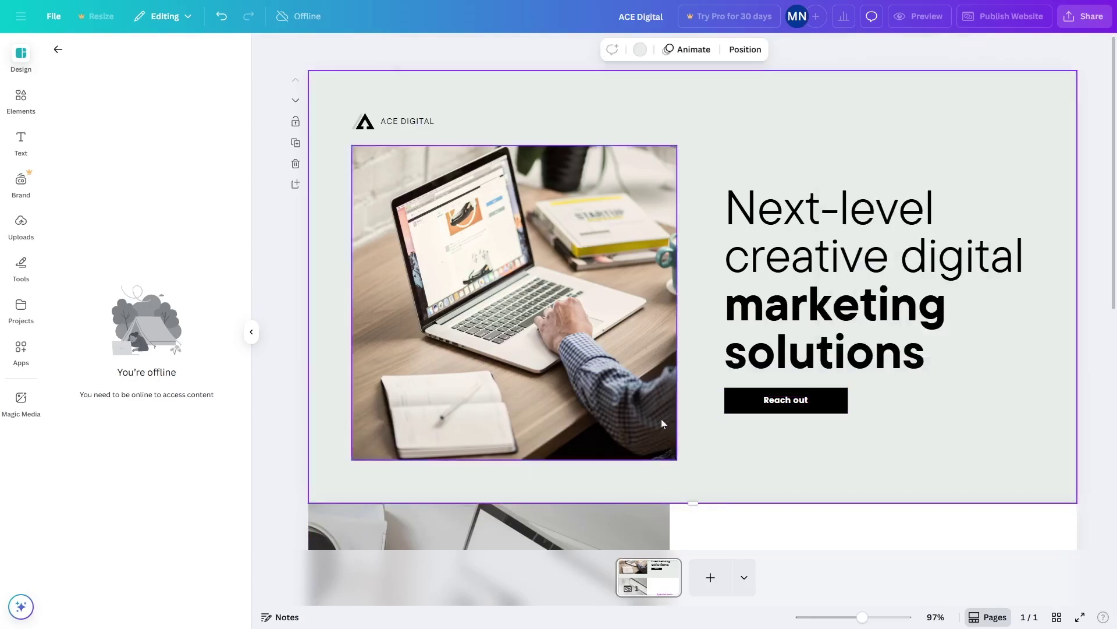
scroll(661, 418, "down", 5)
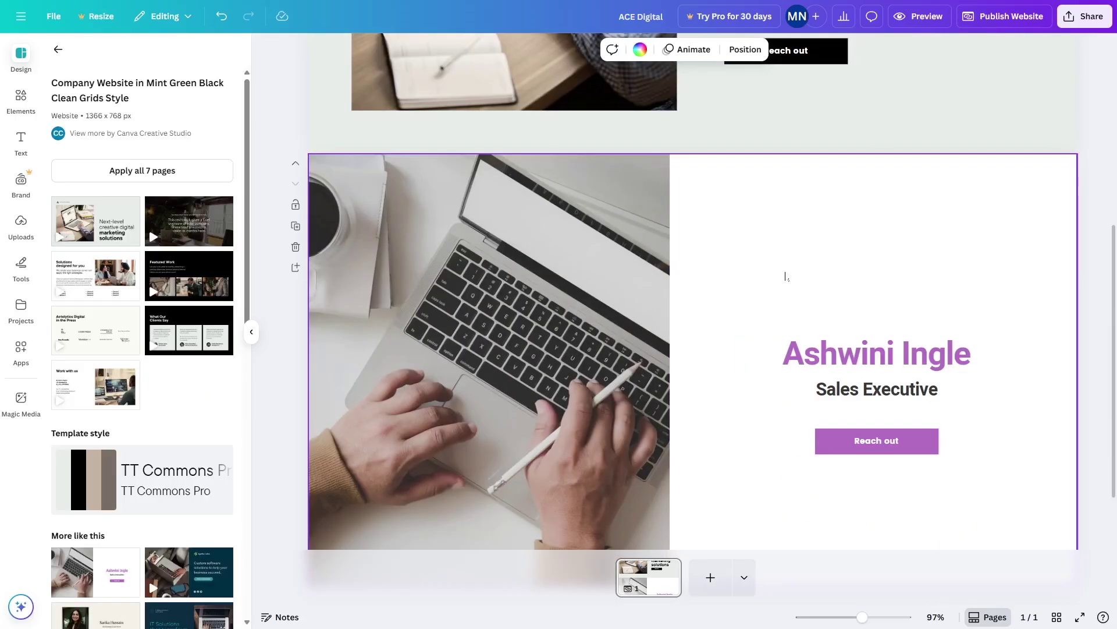
Step: Replace the purple resume section with the dark office page 'We make smart moves and get results quickly.'
left_click(194, 231)
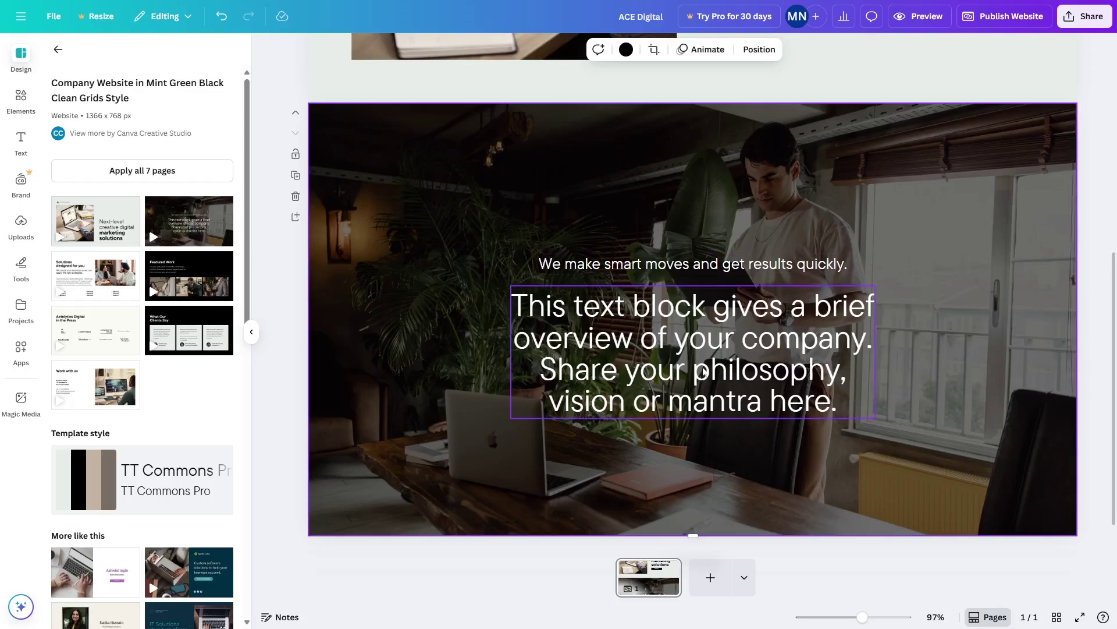
left_click(703, 372)
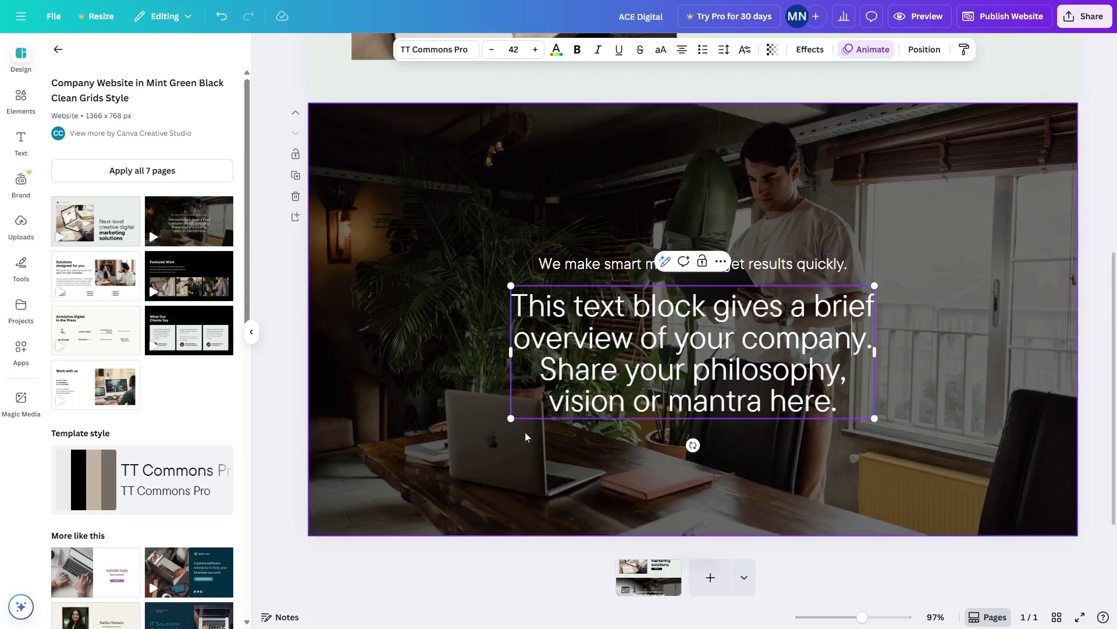
left_click(640, 469)
Step: Add the 'Solutions designed for you' and Featured Work sections below the hero
scroll(698, 524, "down", 1)
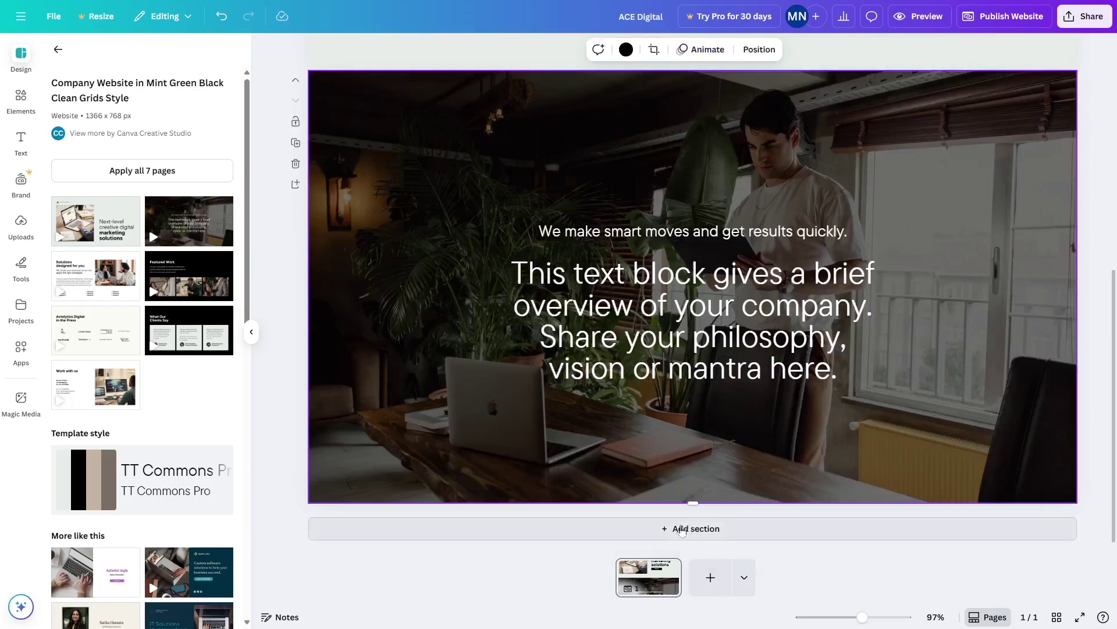
left_click(699, 527)
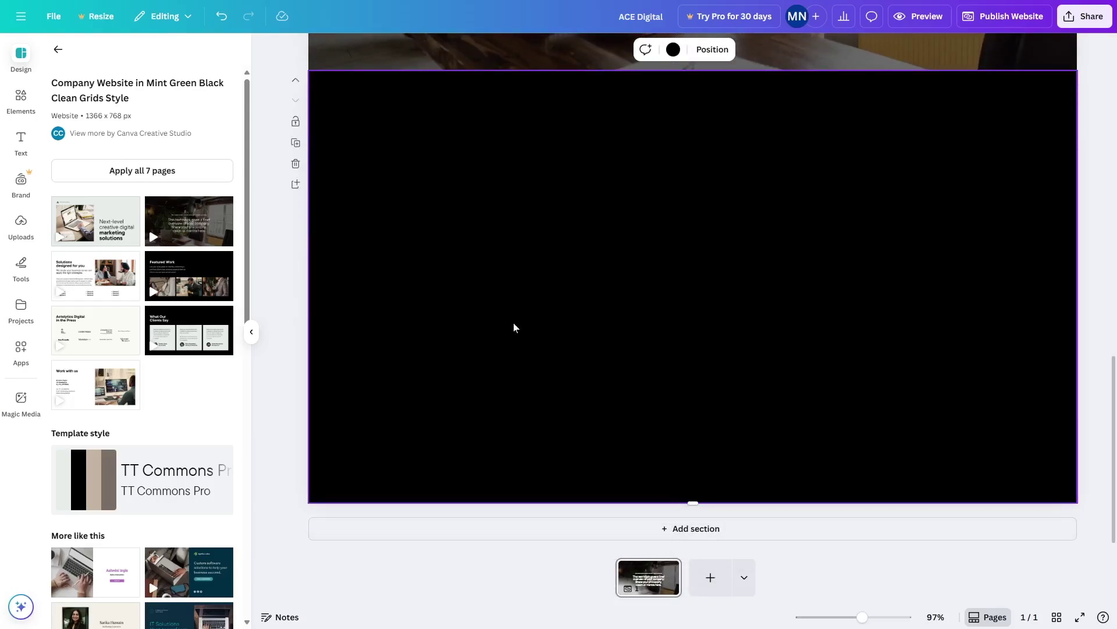
left_click(97, 282)
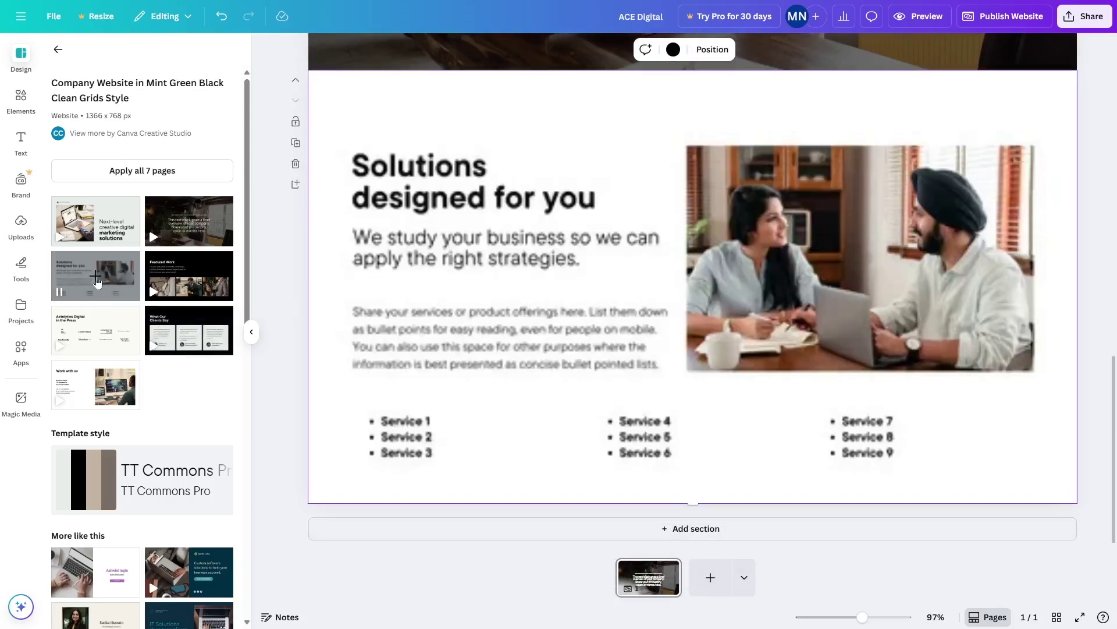
left_click(892, 584)
scroll(873, 559, "up", 3)
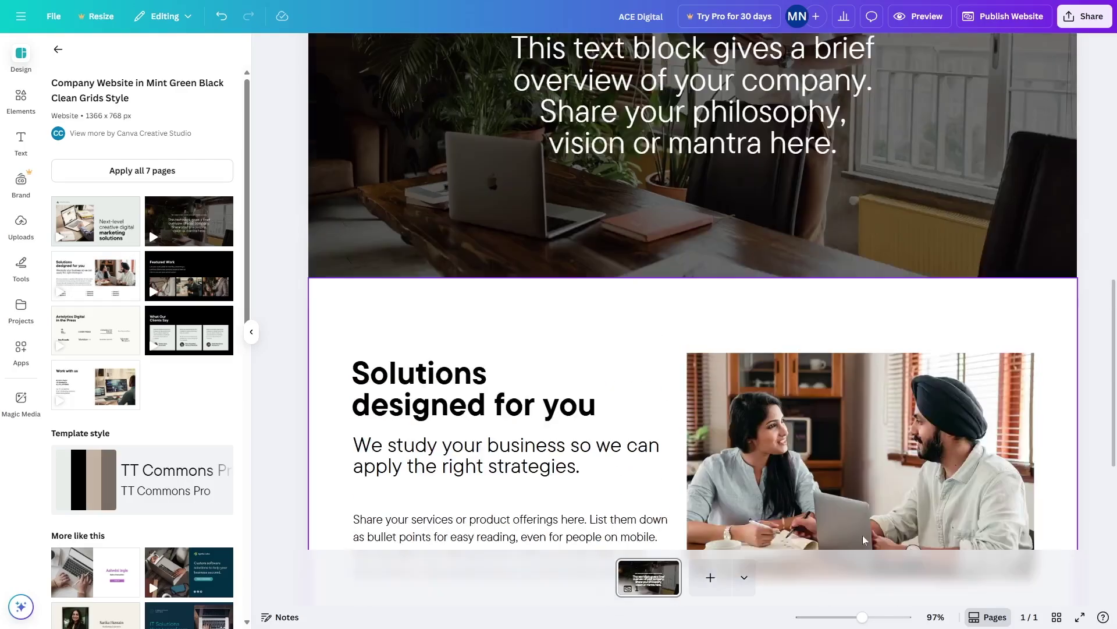
scroll(849, 528, "down", 4)
left_click(708, 535)
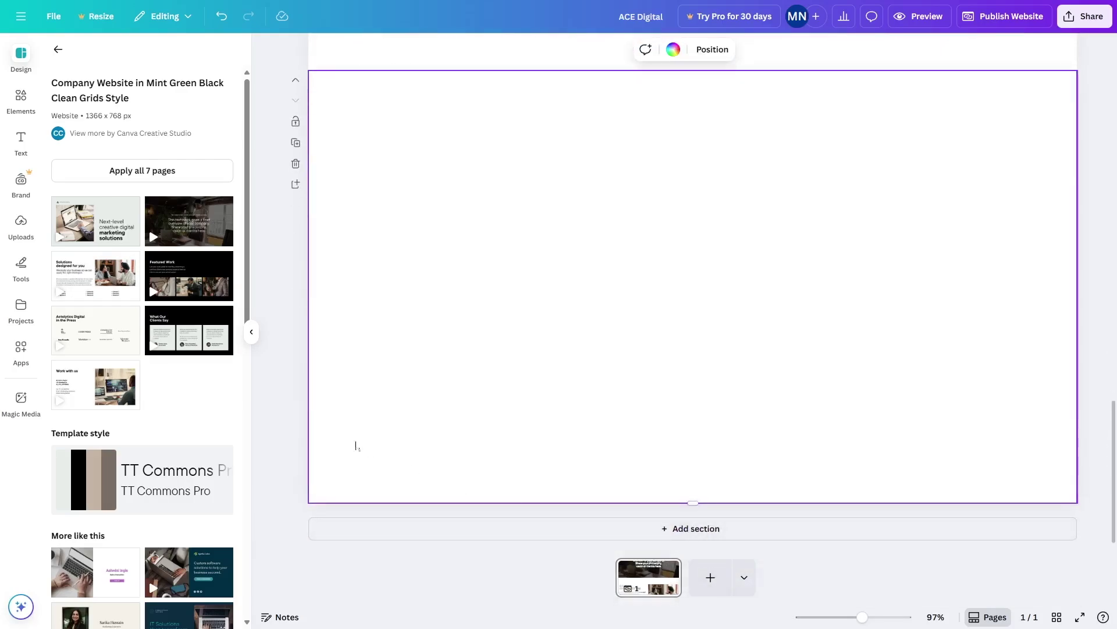
left_click(192, 290)
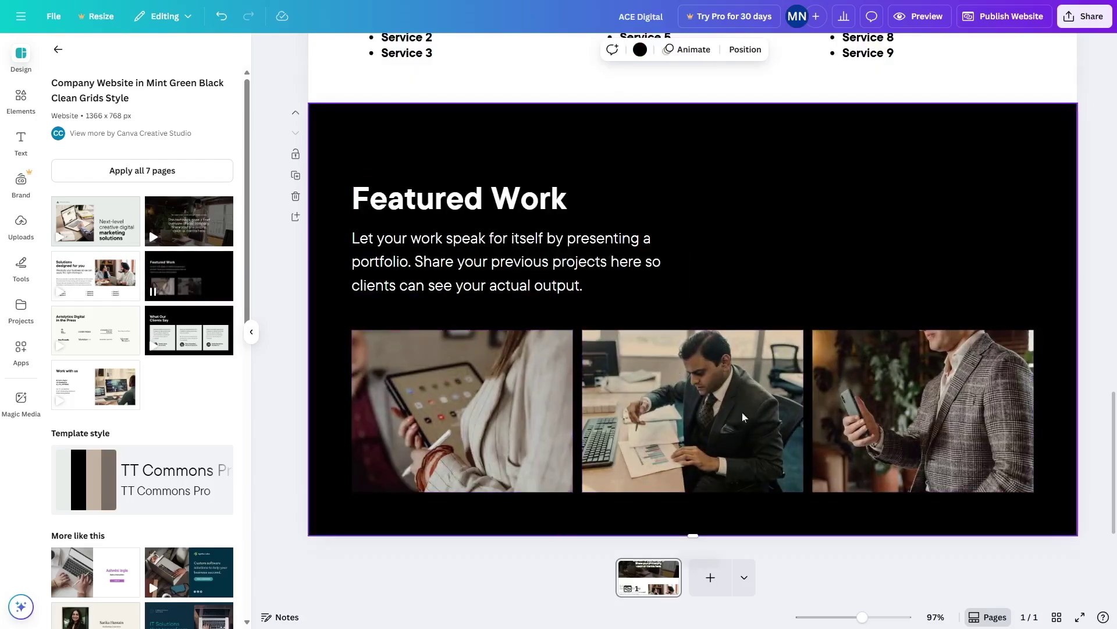
scroll(678, 527, "down", 1)
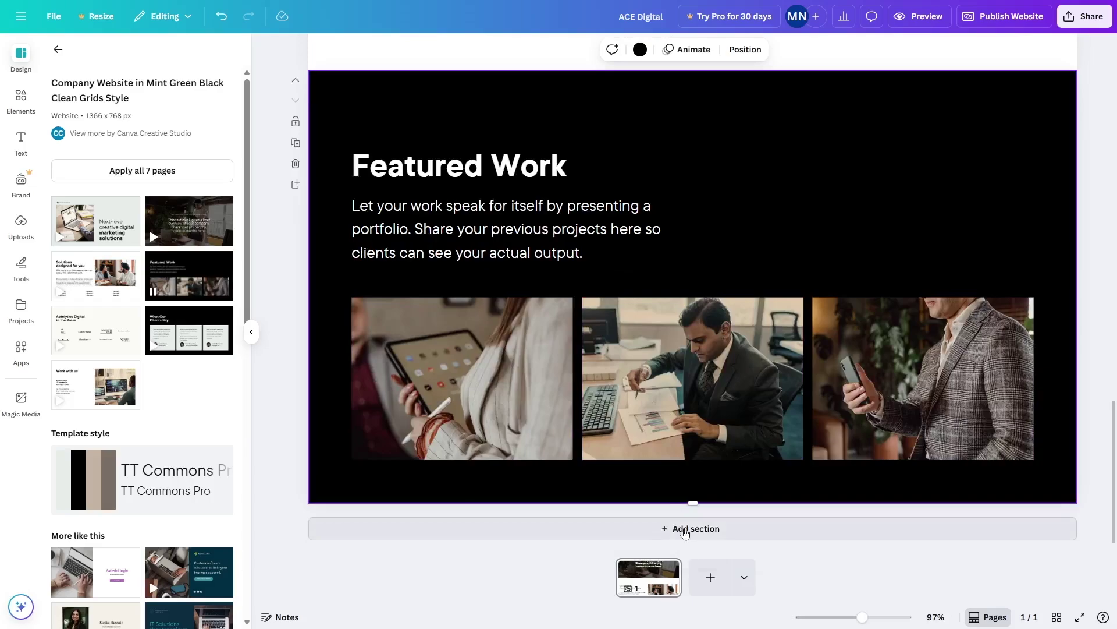
Step: Add the press-logo section and change its heading to 'Ace Digital in the Press'
left_click(680, 529)
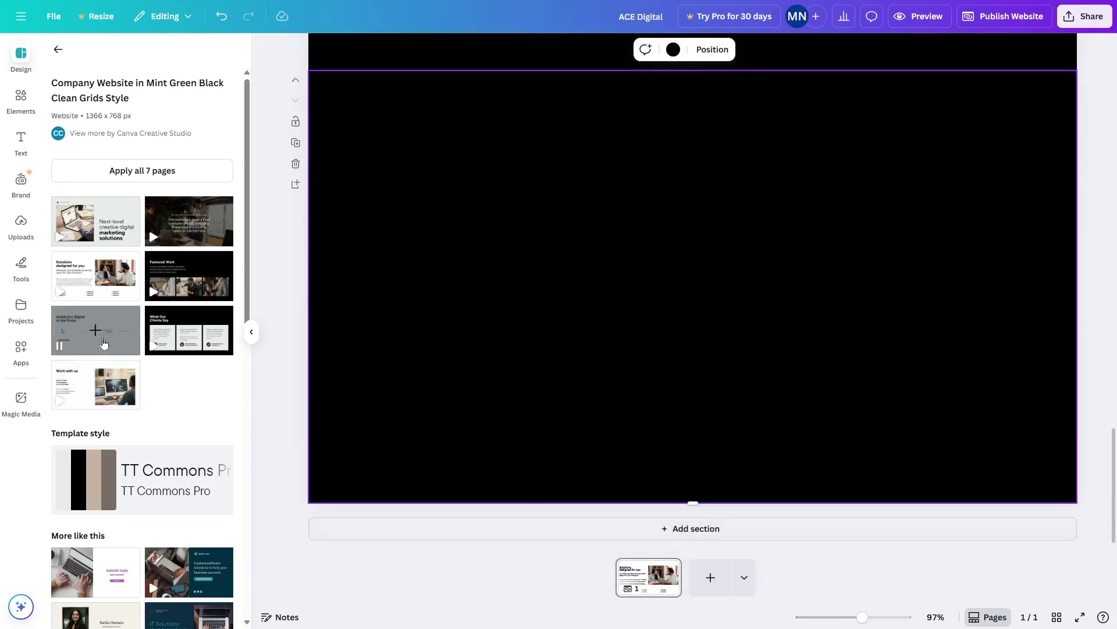
left_click(104, 343)
left_click(475, 201)
left_click(475, 201)
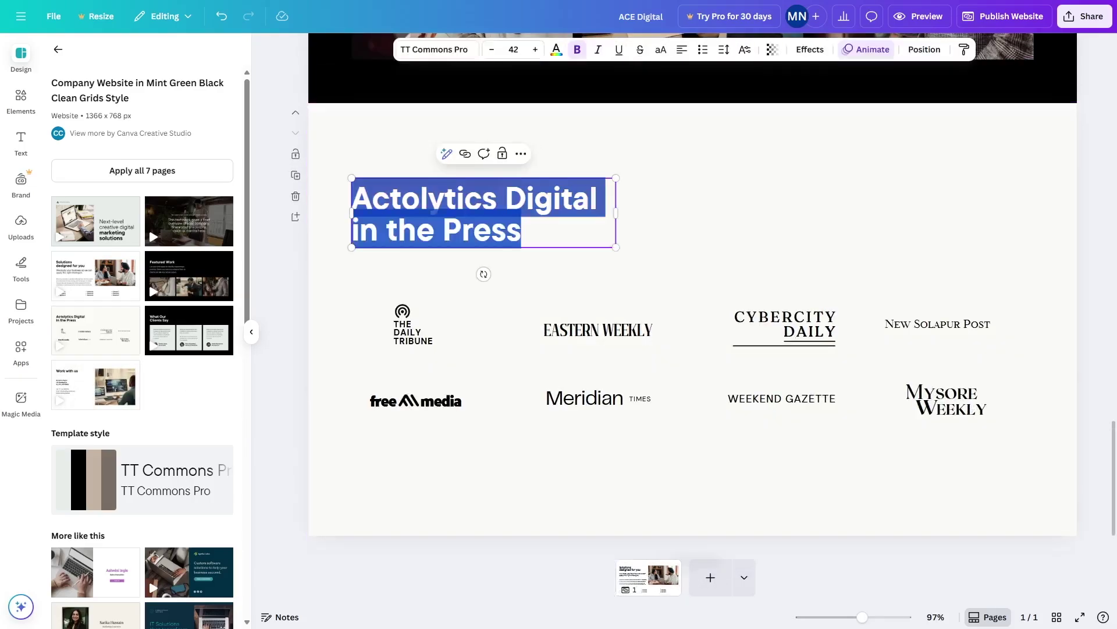
right_click(425, 198)
left_click(497, 198)
left_click_drag(496, 198, 373, 198)
type("ce")
scroll(692, 291, "down", 5)
scroll(1115, 284, "up", 12)
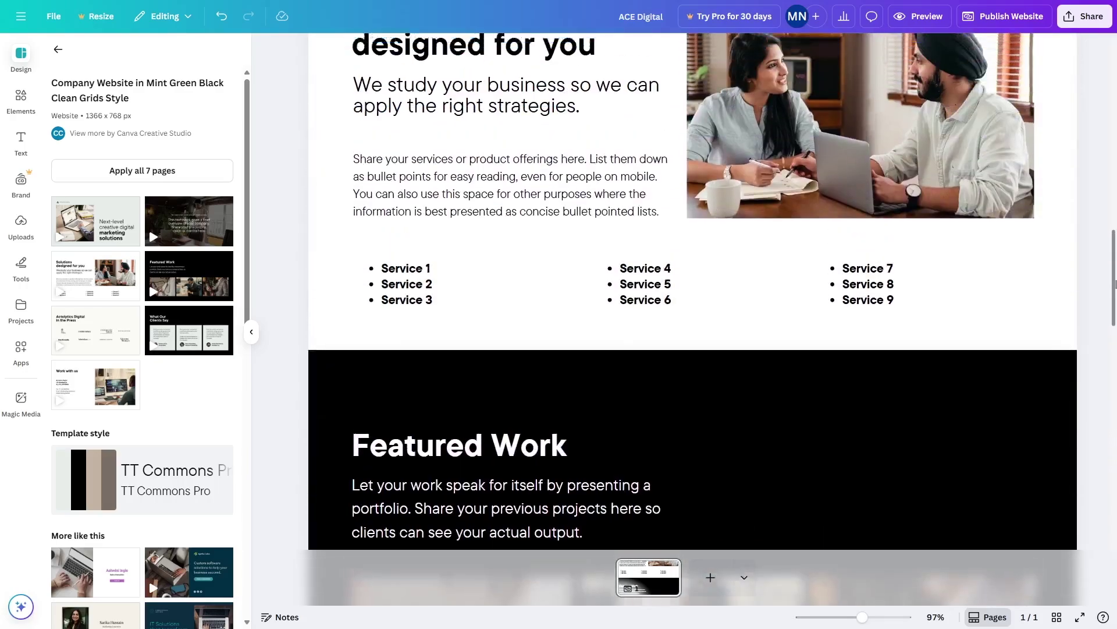
left_click_drag(1114, 284, 1115, 73)
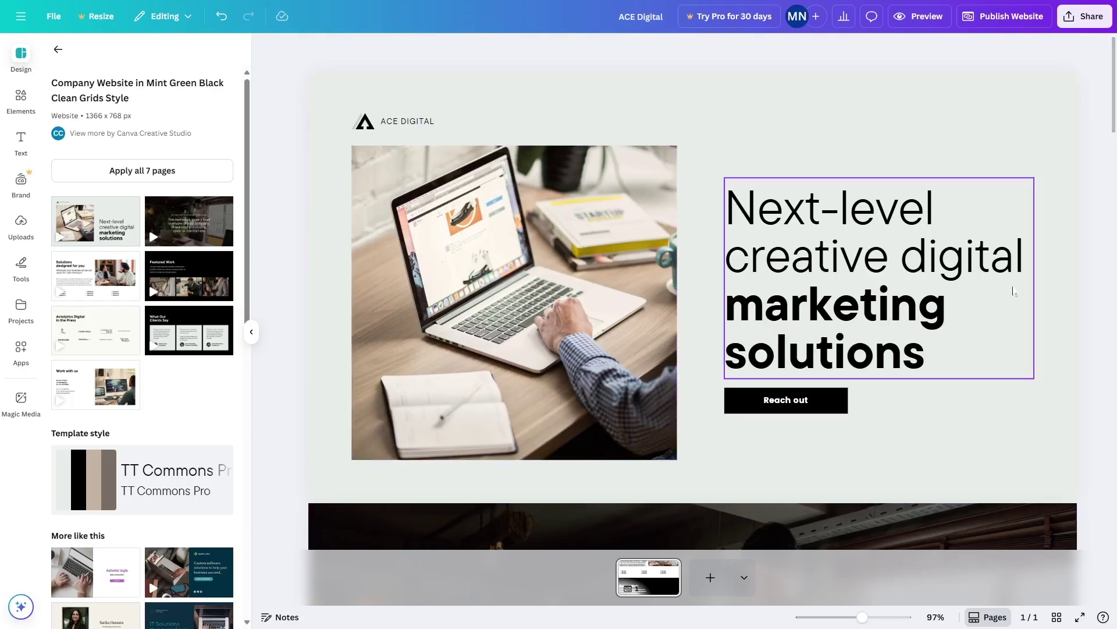
left_click_drag(1114, 104, 1115, 506)
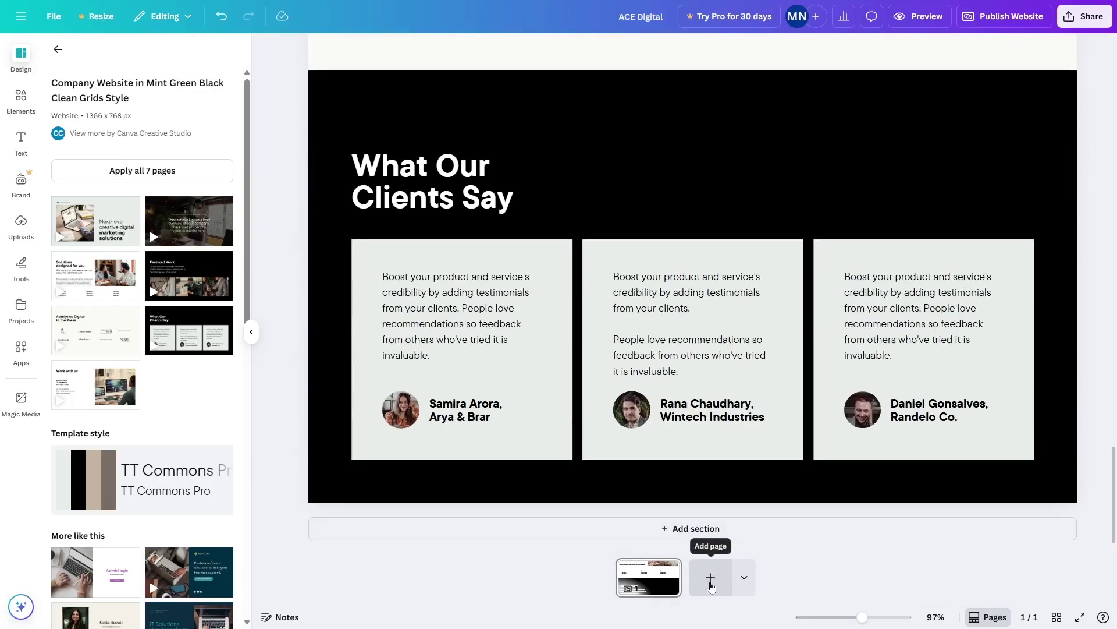
Step: Add page 2 with Work with us and a Services section of SEO, Content Writing, Creative Design cards
left_click(709, 578)
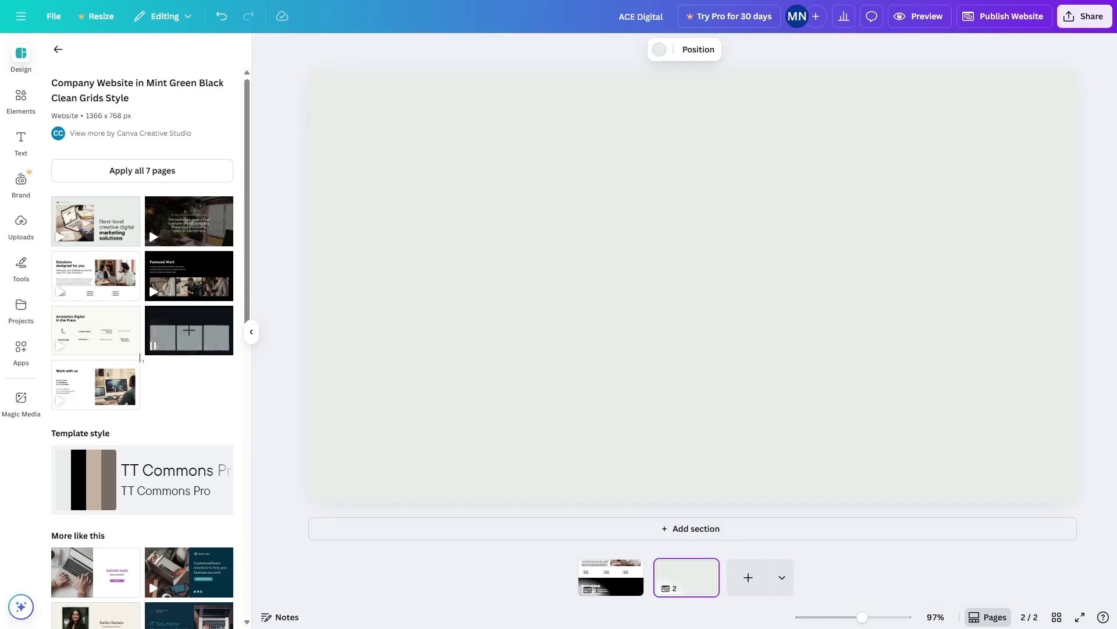
left_click(94, 390)
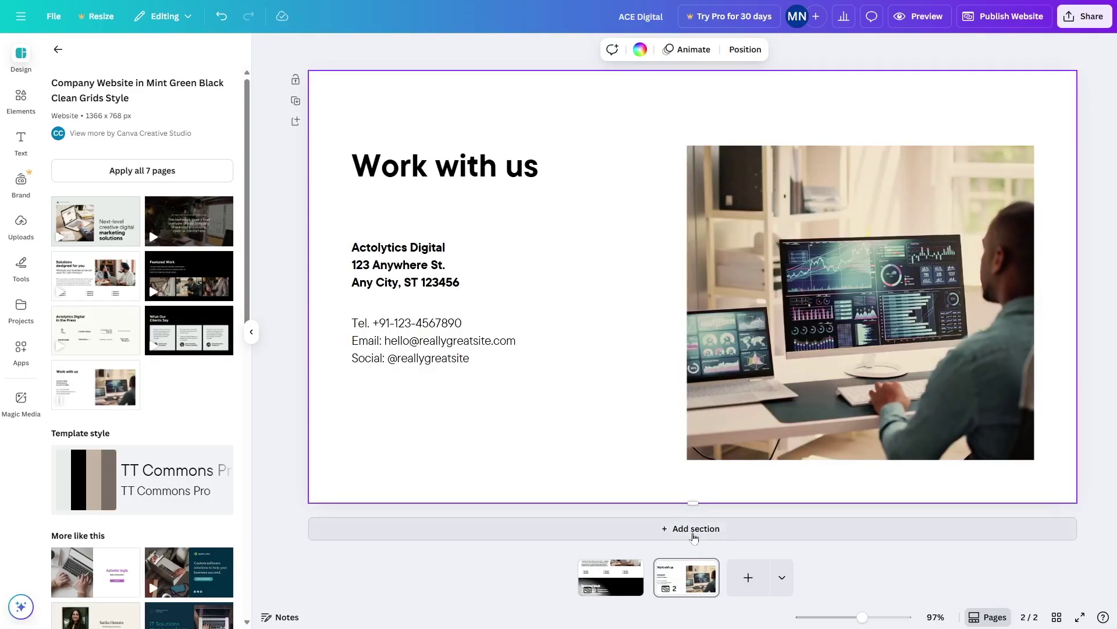
left_click(94, 390)
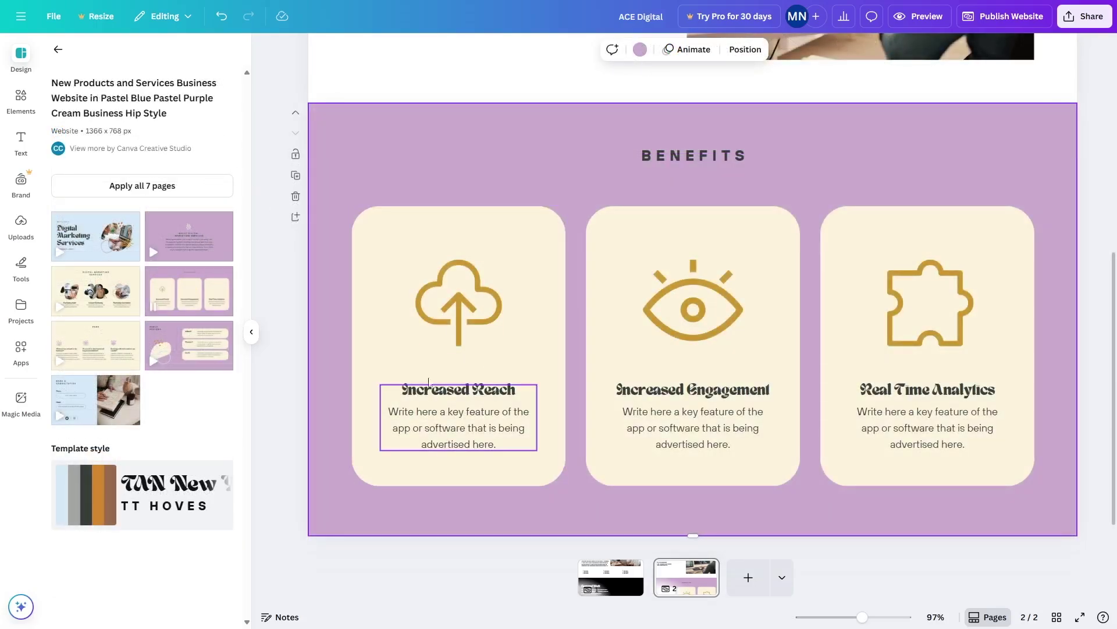
left_click(634, 155)
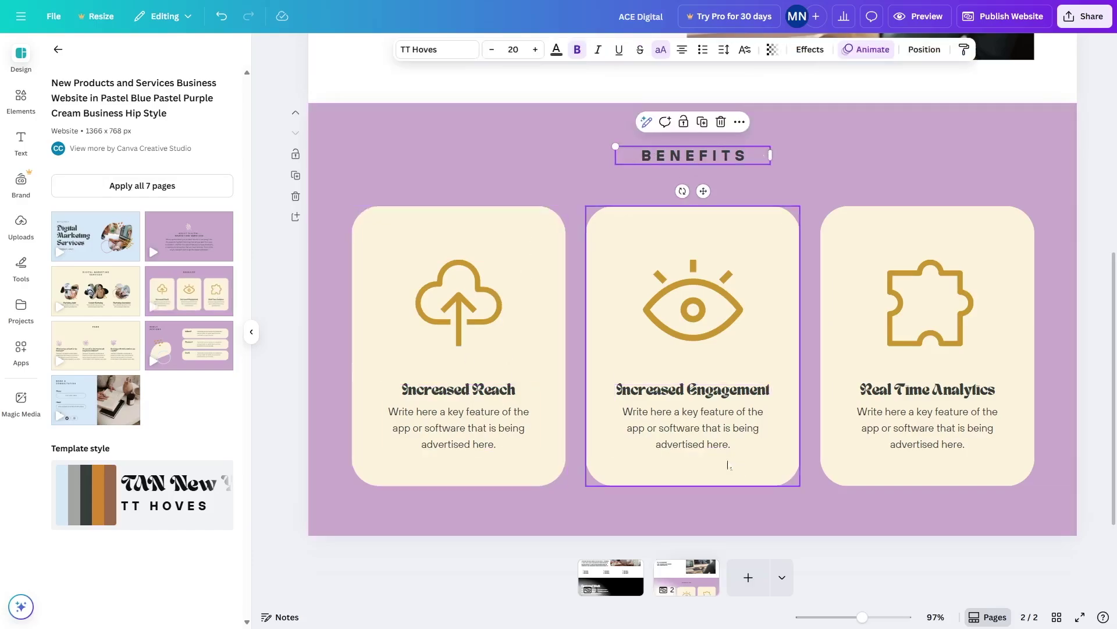
key("ctrl+z")
key("ctrl+z")
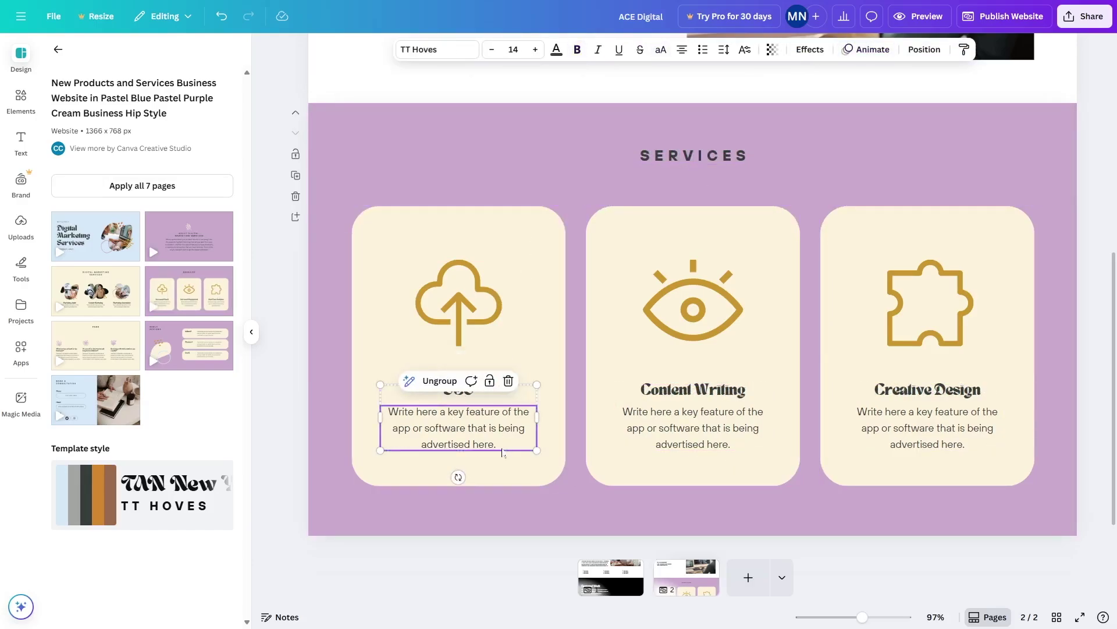
left_click(693, 428)
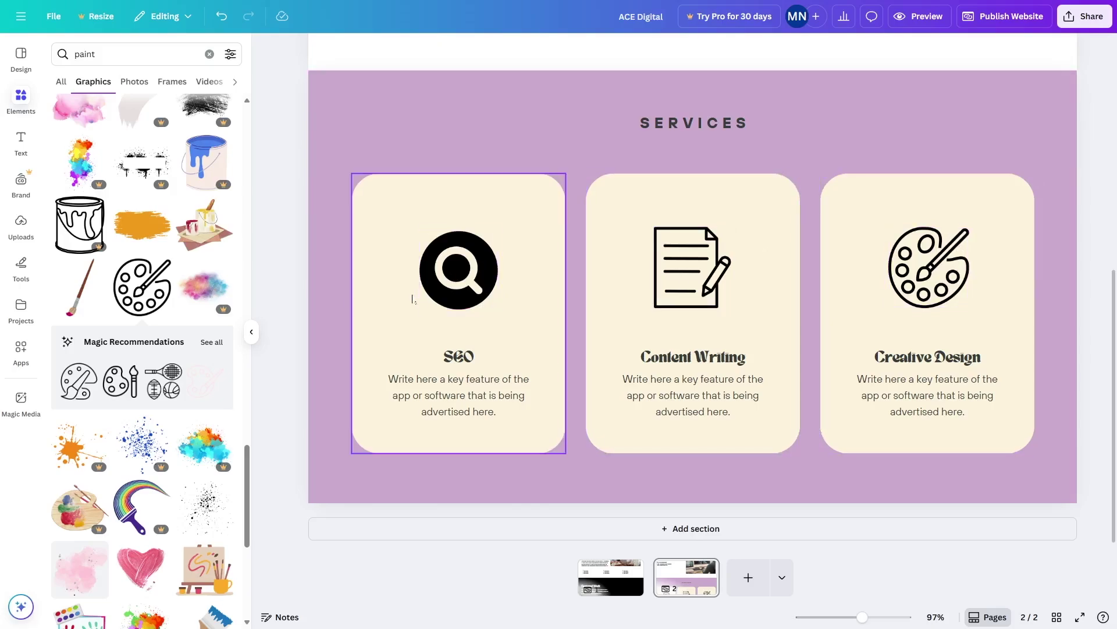
left_click(554, 144)
Step: After trying grey and pale grey-green, give the Services section an off-white background
scroll(554, 143, "up", 2)
left_click(640, 50)
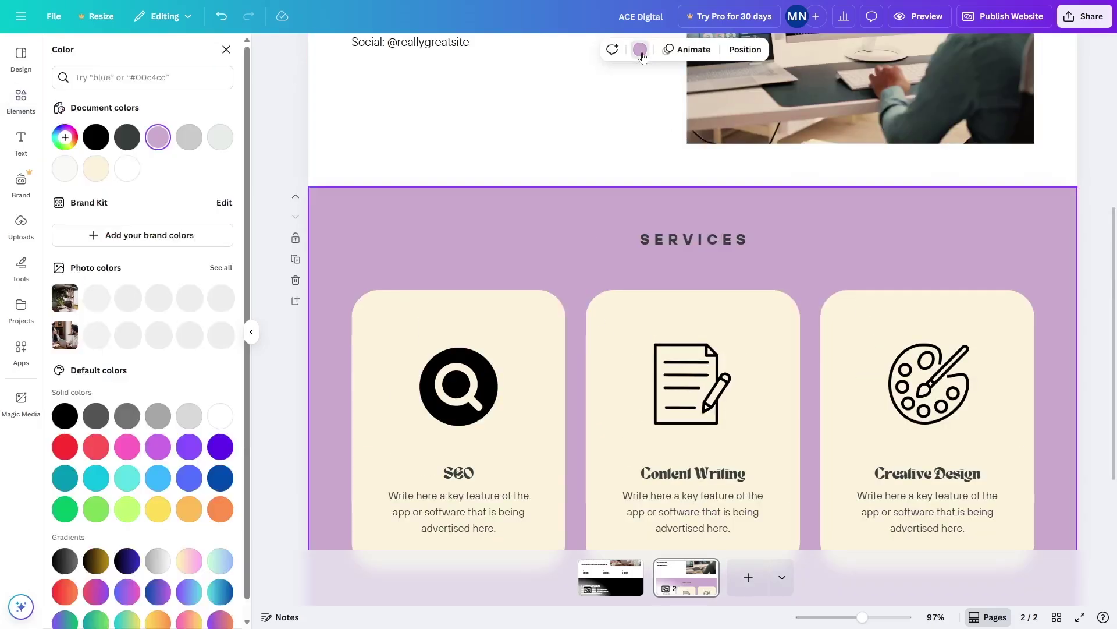
left_click(190, 145)
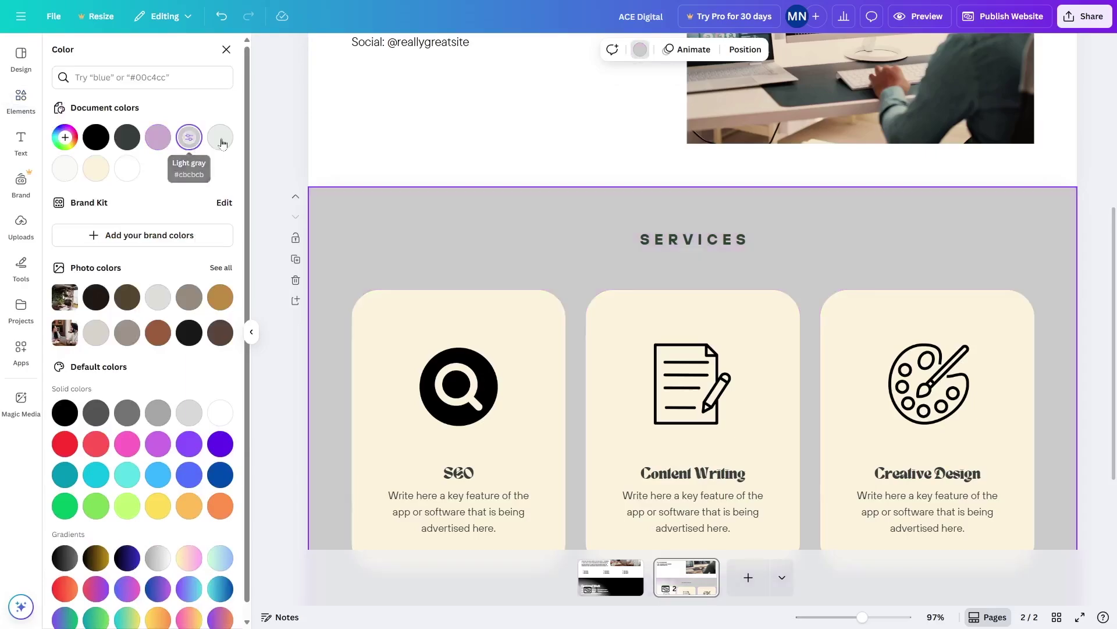
left_click(217, 141)
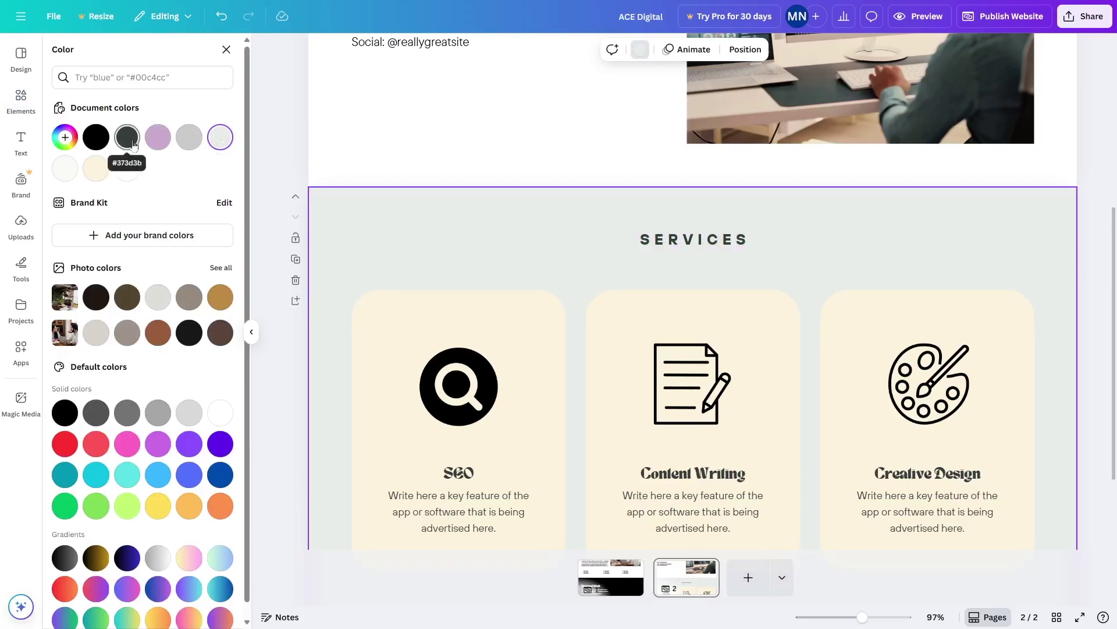
left_click(66, 174)
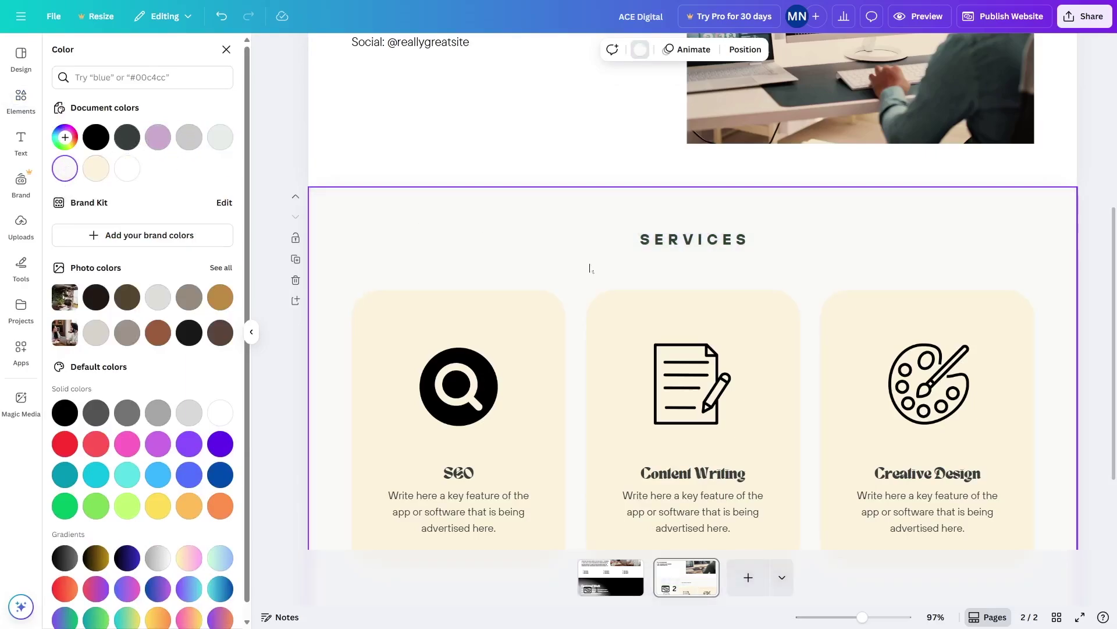
left_click(605, 308)
scroll(640, 291, "up", 5)
scroll(797, 336, "down", 7)
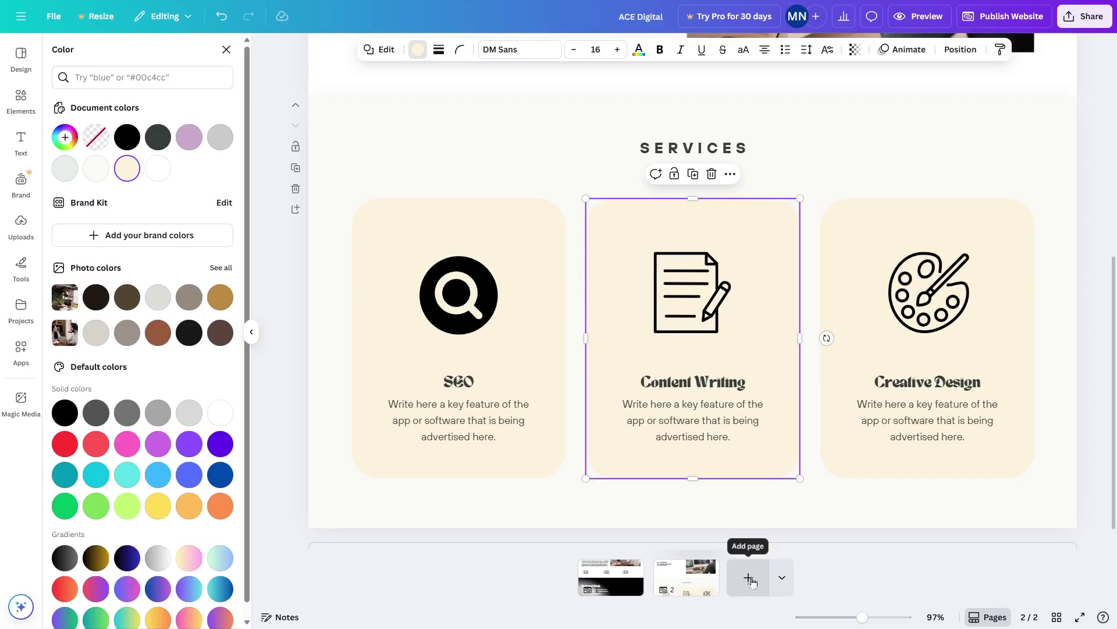
Step: Add a third page with a three-member Teams layout, then go back through page 2 to page 1
left_click(750, 578)
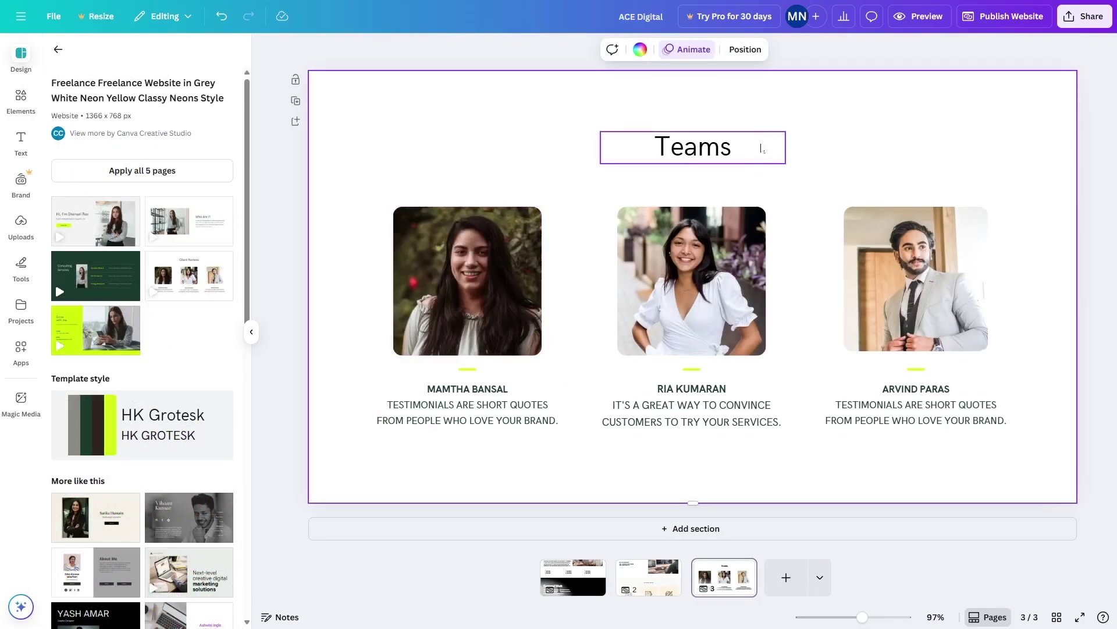
left_click(669, 582)
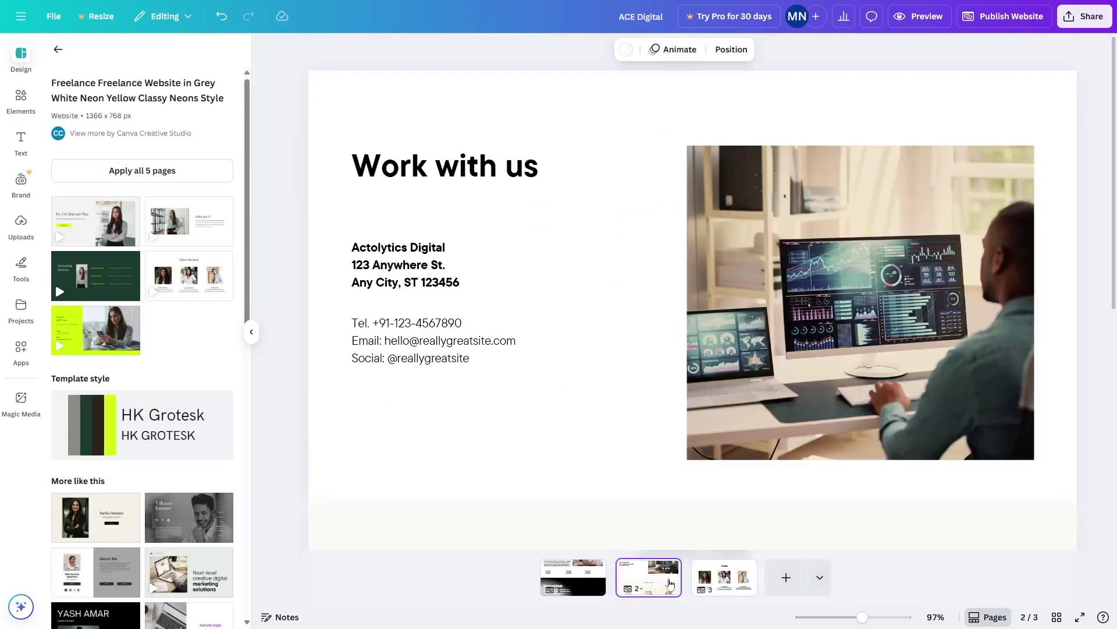
left_click(596, 582)
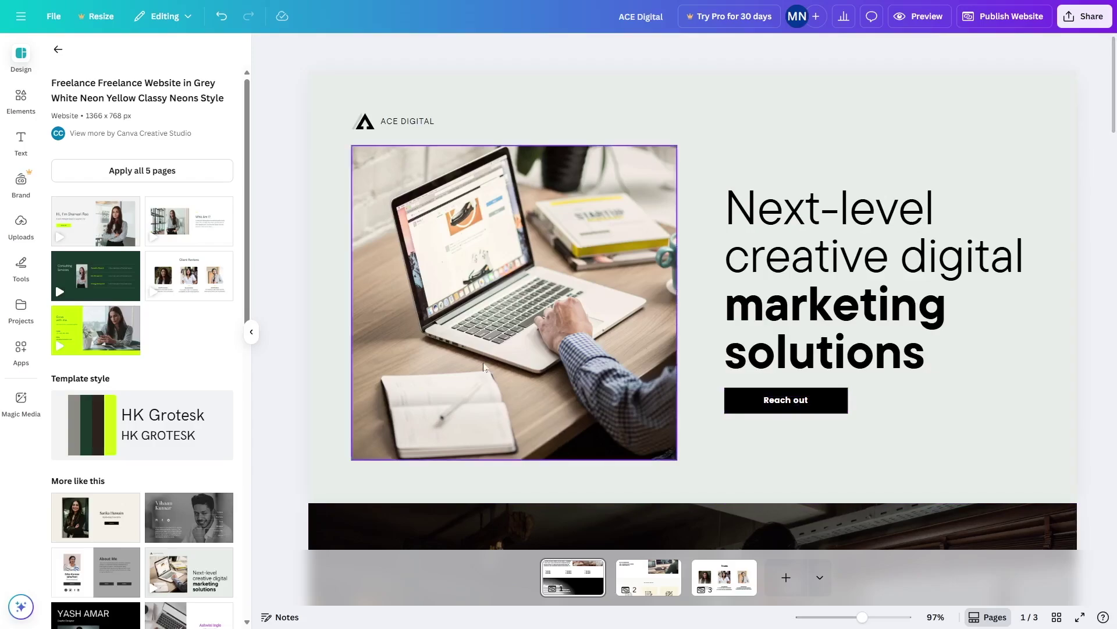
Step: Give page 1 the title 'Home'
left_click(569, 577)
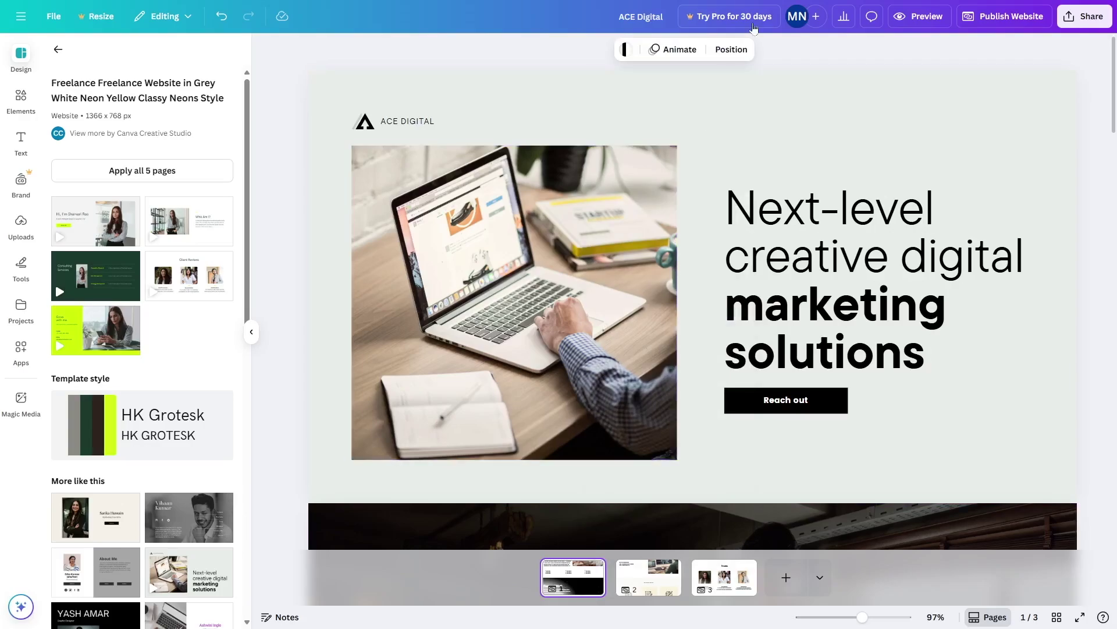
left_click(594, 570)
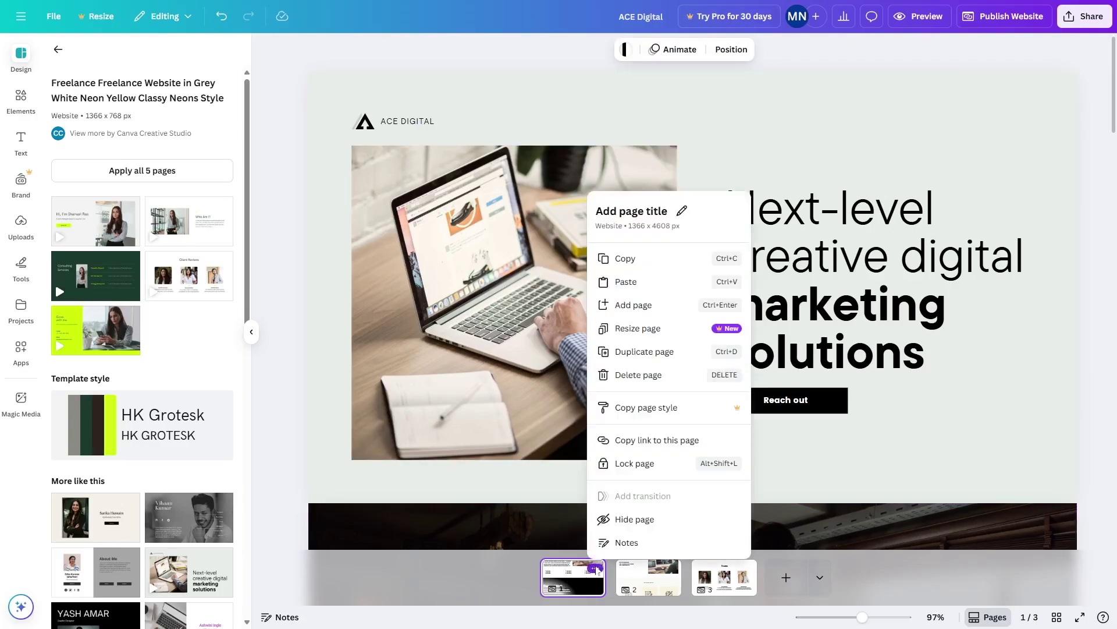
left_click(667, 213)
type("Home")
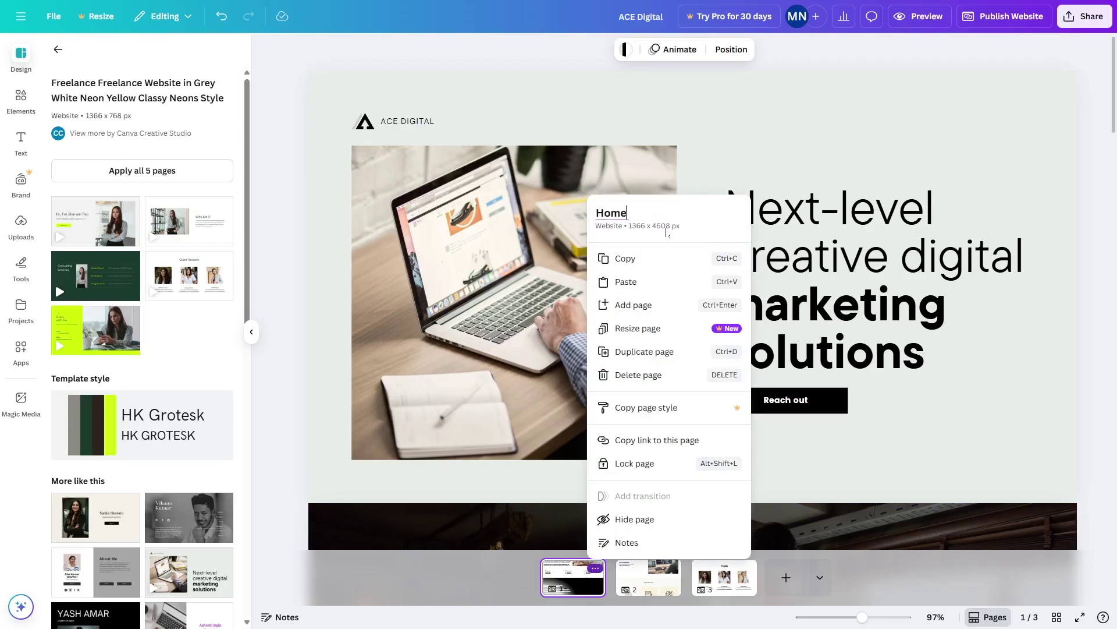
key("Return")
Step: Give page 2 the title 'Services'
left_click(659, 581)
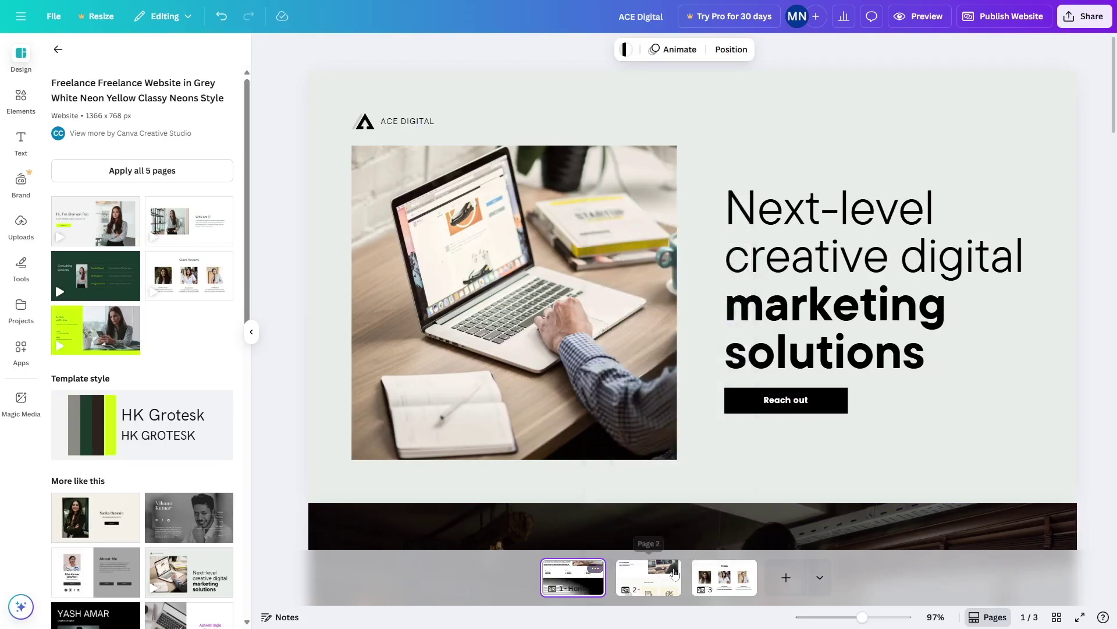
left_click(667, 568)
left_click(754, 221)
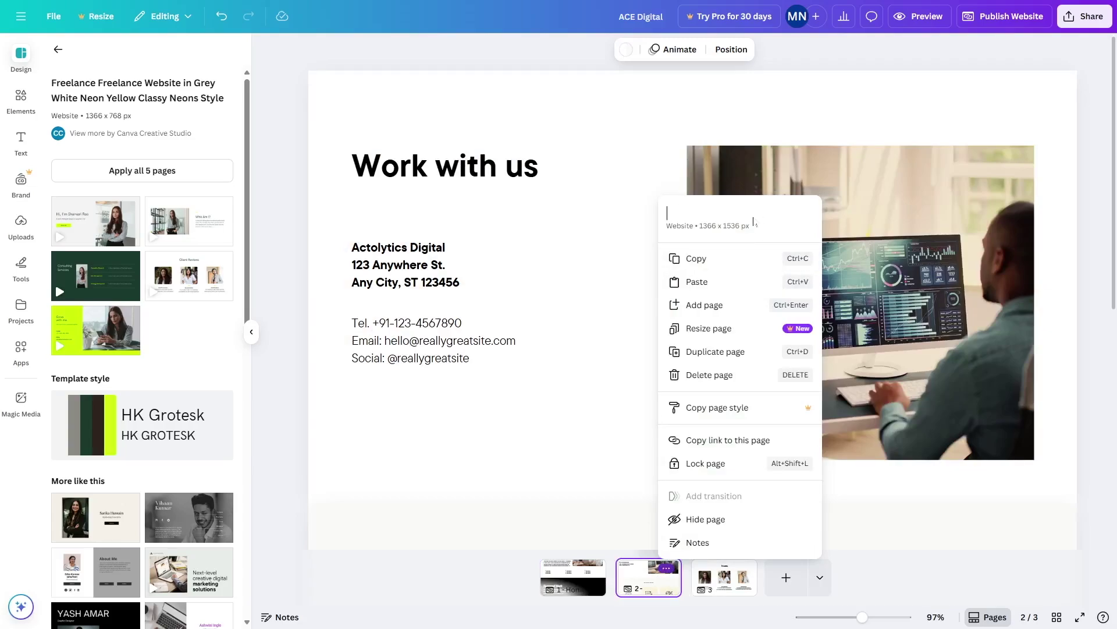
type("Services")
key("Return")
key("Escape")
Step: Open page 3's options and switch between the Home and Services pages to check their titles
scroll(687, 107, "down", 5)
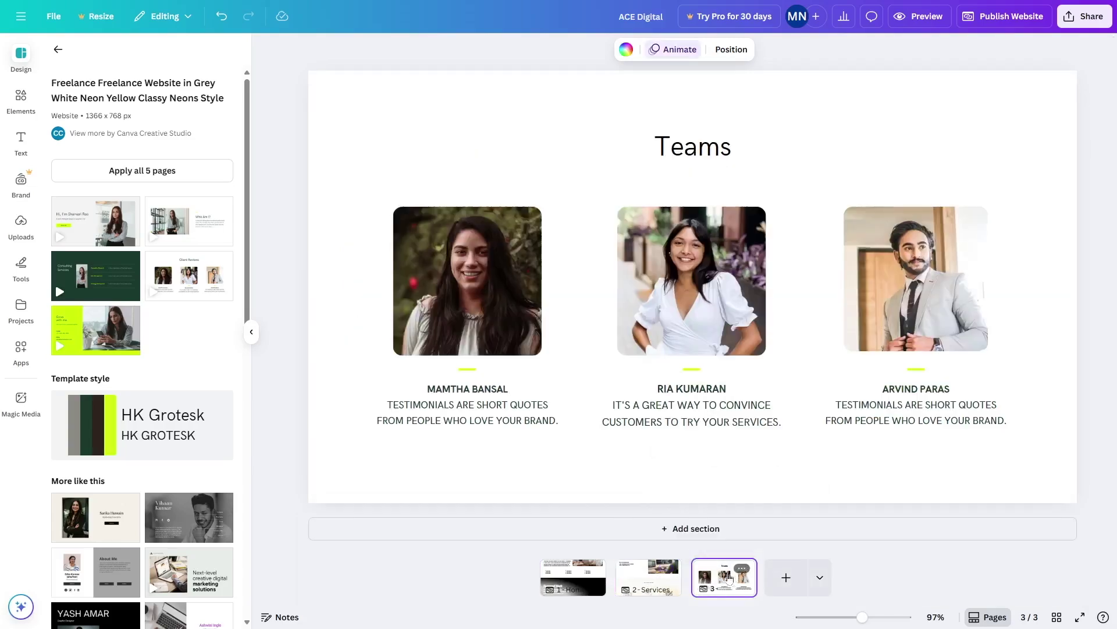
left_click(742, 568)
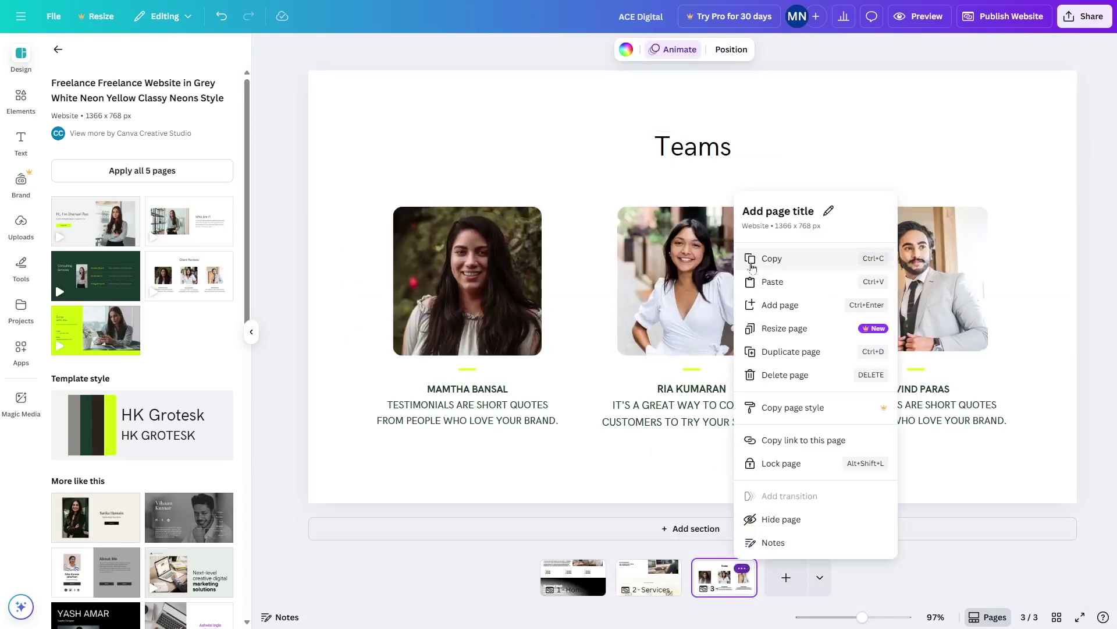
left_click(567, 579)
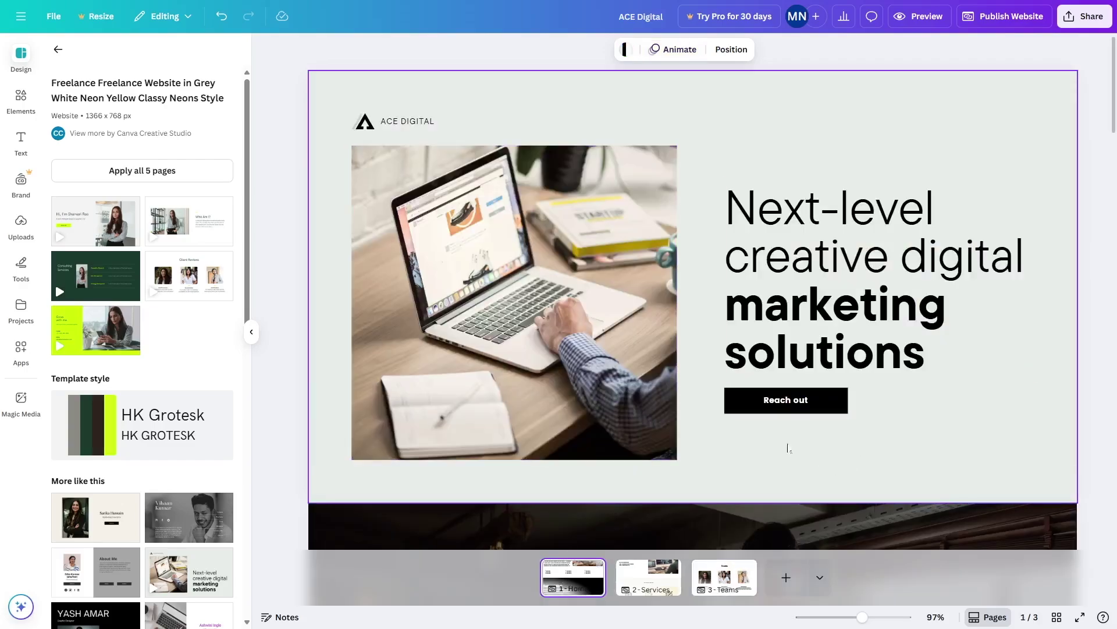
left_click(649, 577)
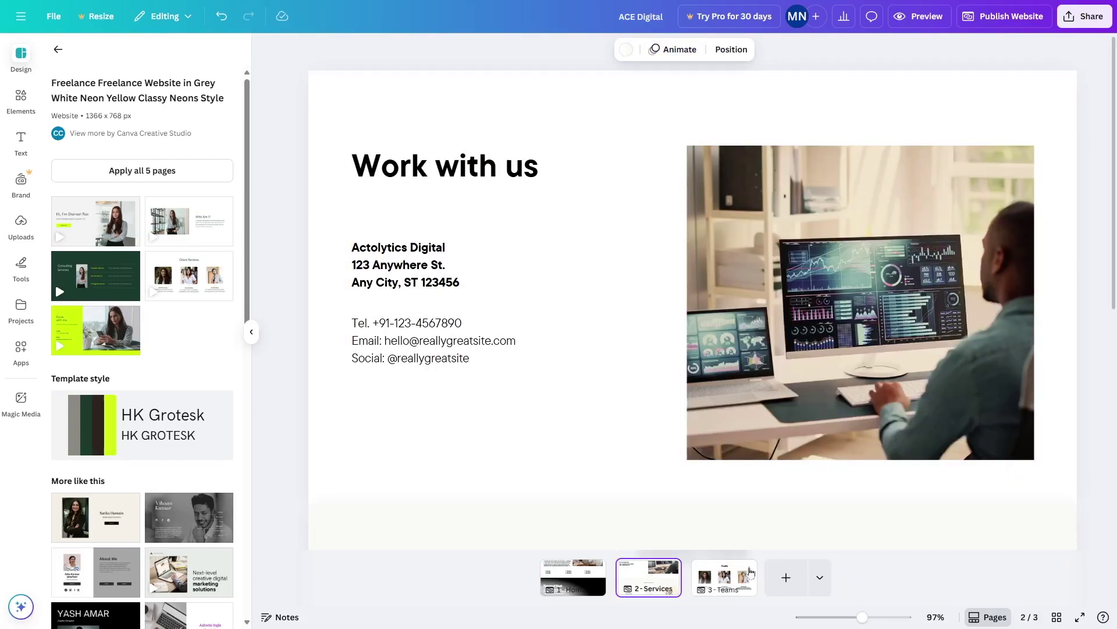
left_click(574, 576)
left_click(655, 574)
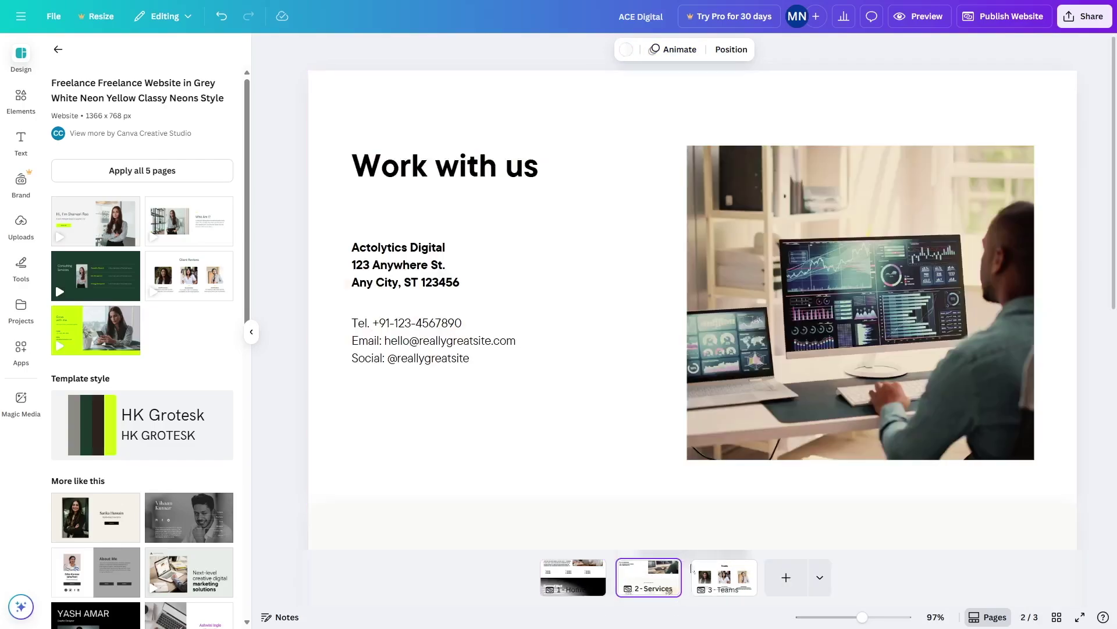
right_click(646, 577)
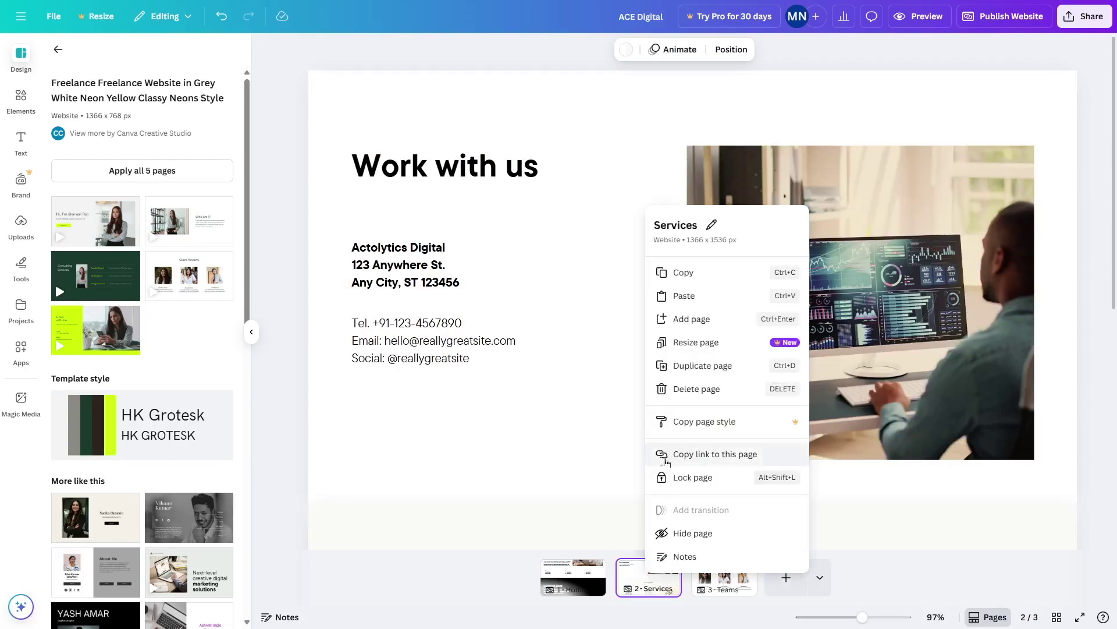
left_click(582, 581)
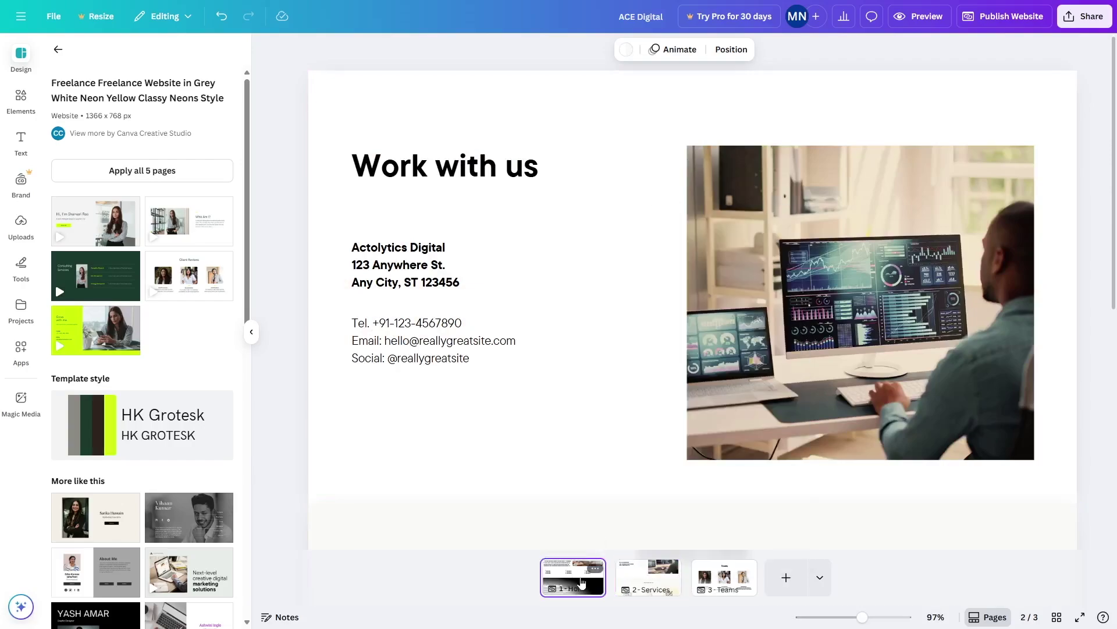
Step: Link the hero's Reach out button to the 2 - Services page
left_click(829, 400)
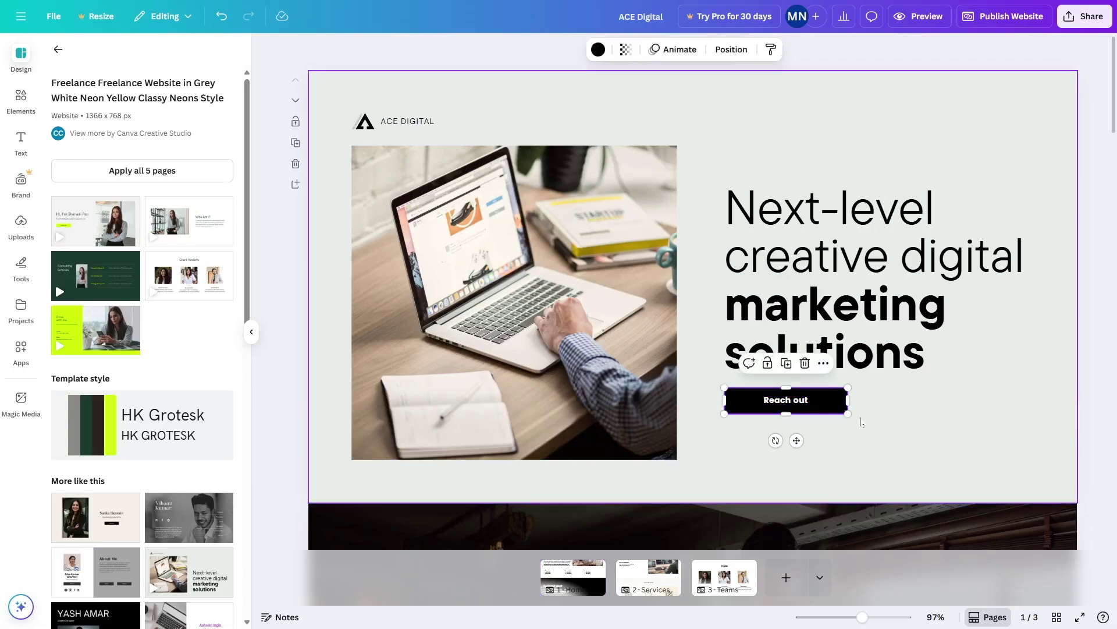
left_click(823, 364)
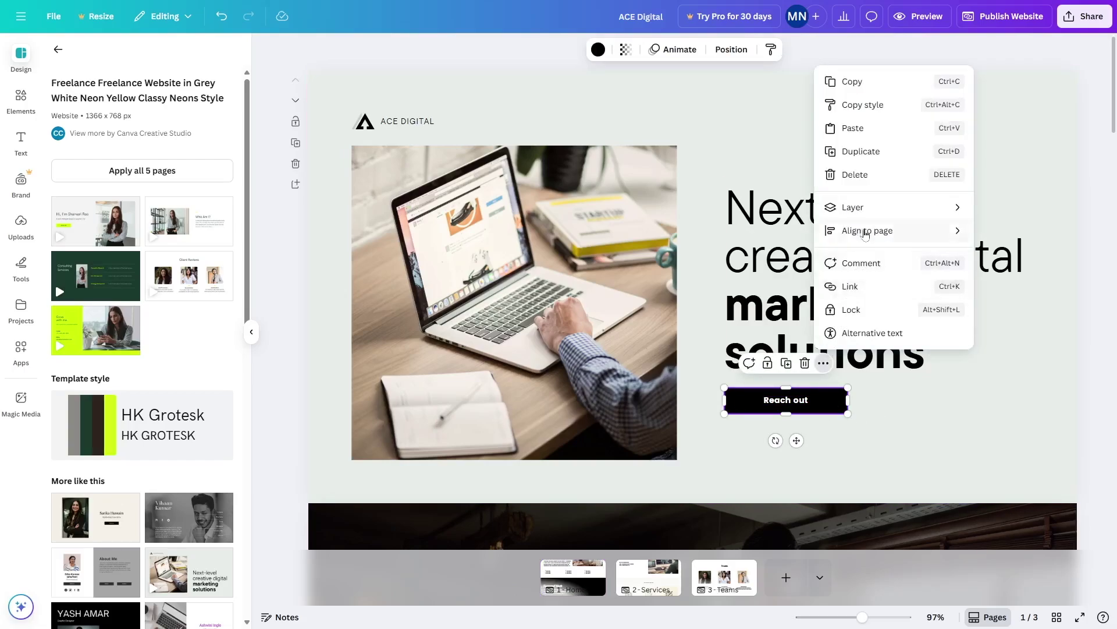
left_click(861, 286)
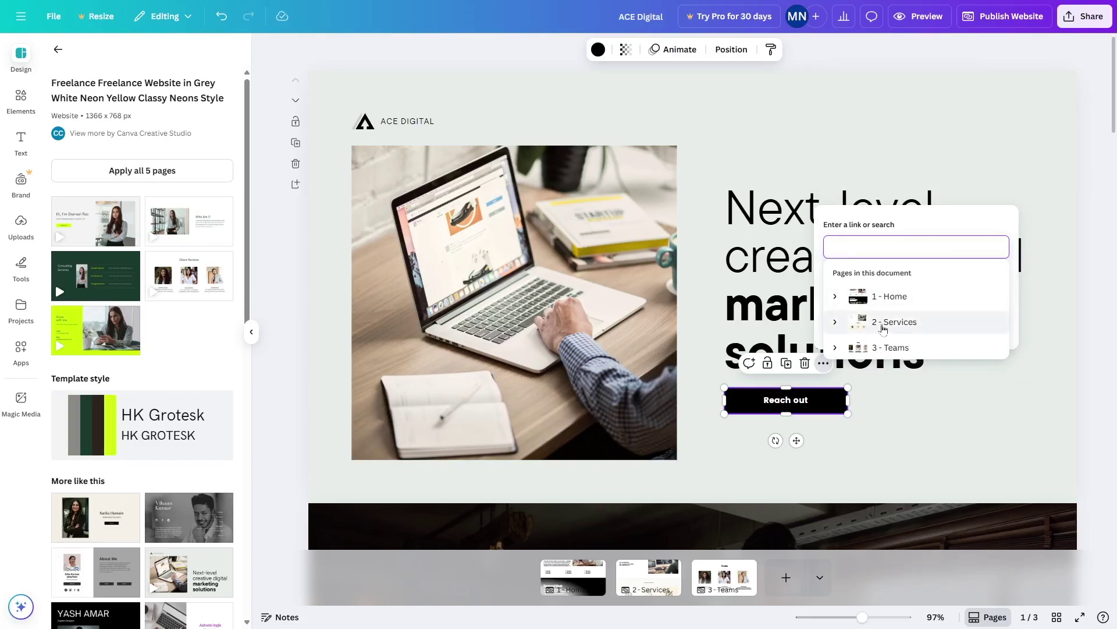
left_click(844, 328)
left_click(844, 328)
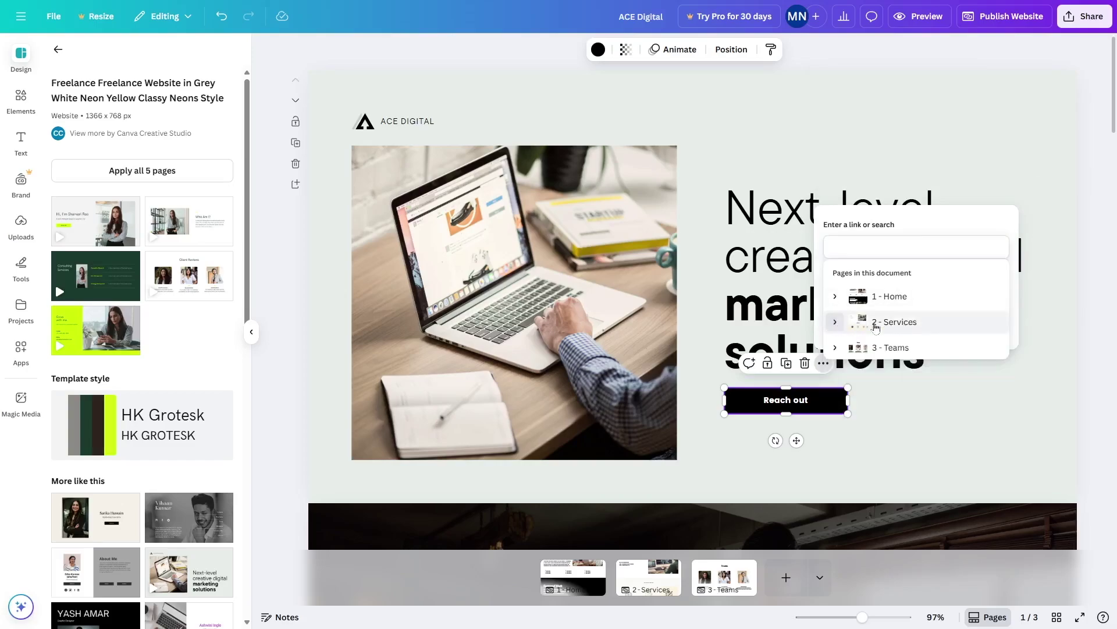
left_click(908, 327)
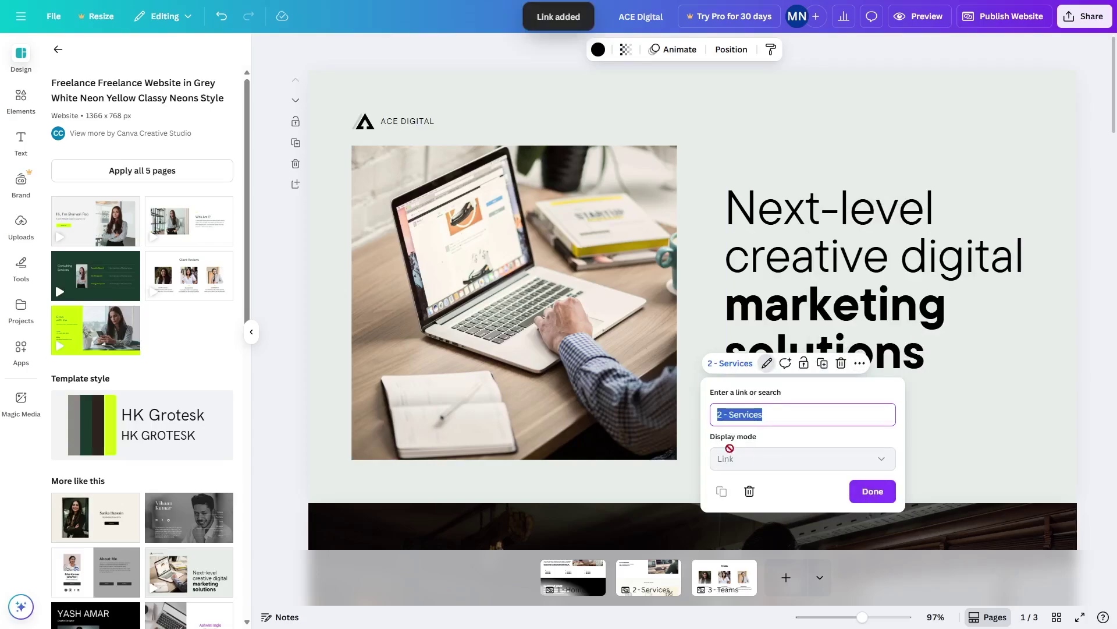
left_click(859, 487)
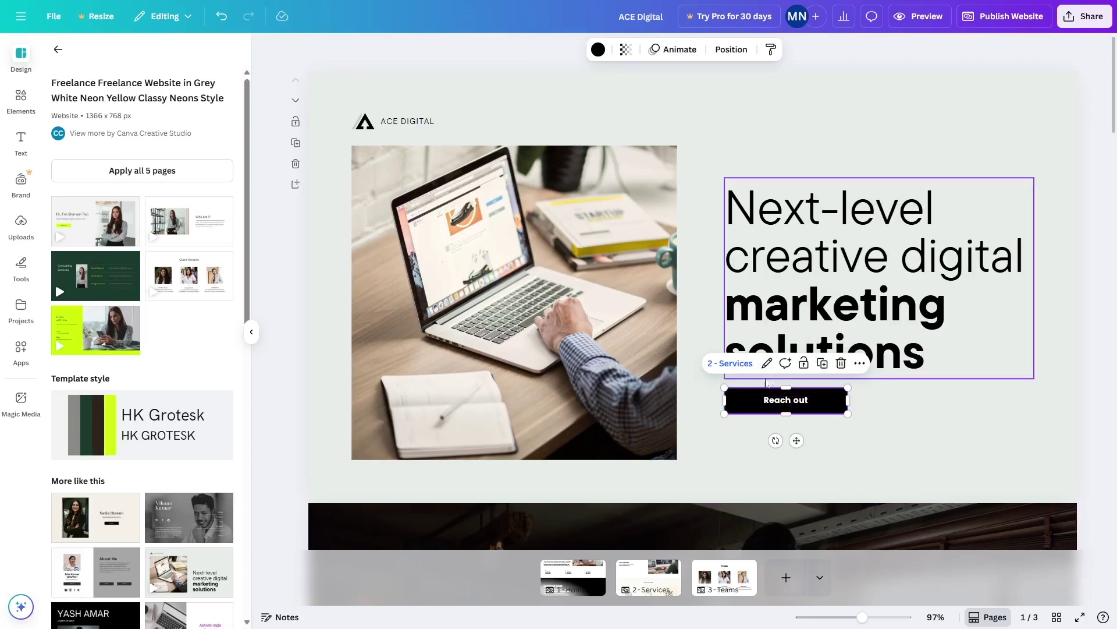
left_click(728, 472)
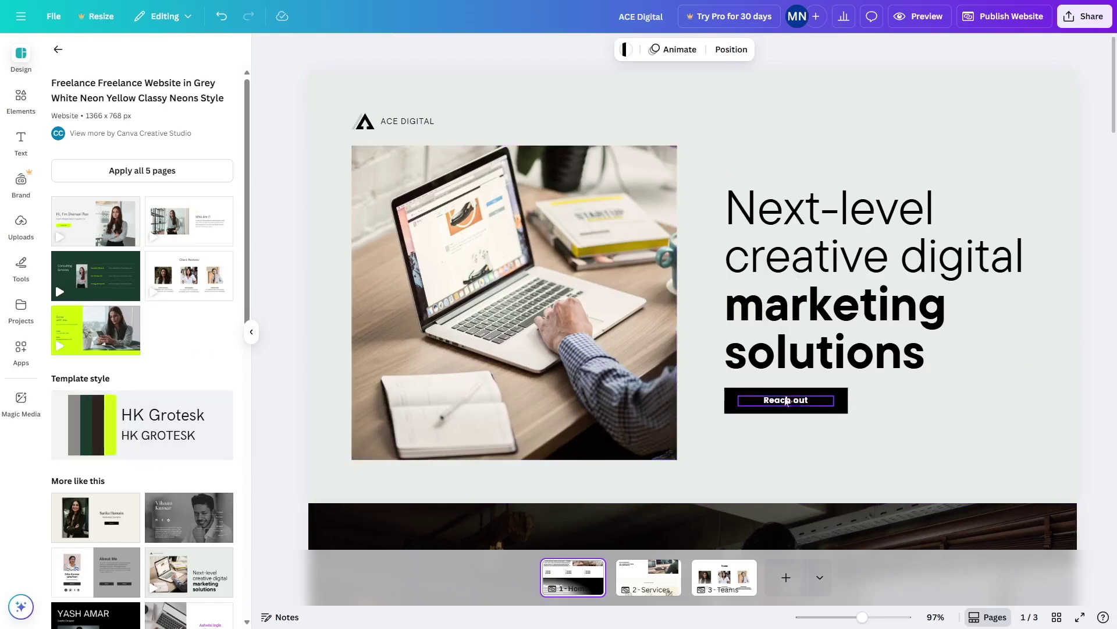
scroll(428, 131, "down", 2)
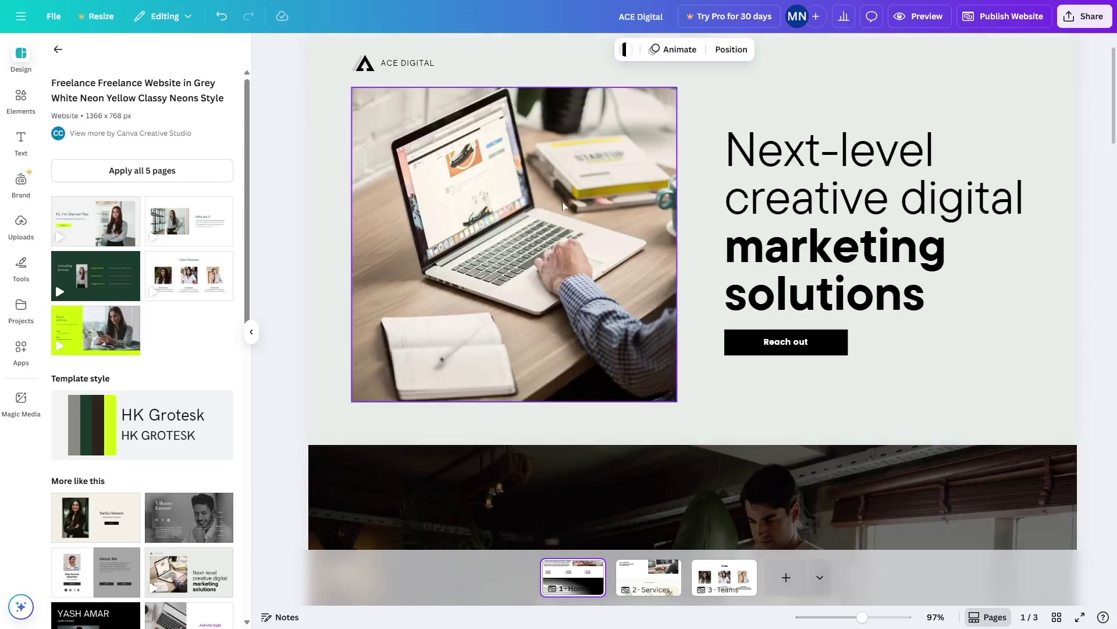
scroll(555, 214, "down", 5)
left_click_drag(1114, 175, 1114, 111)
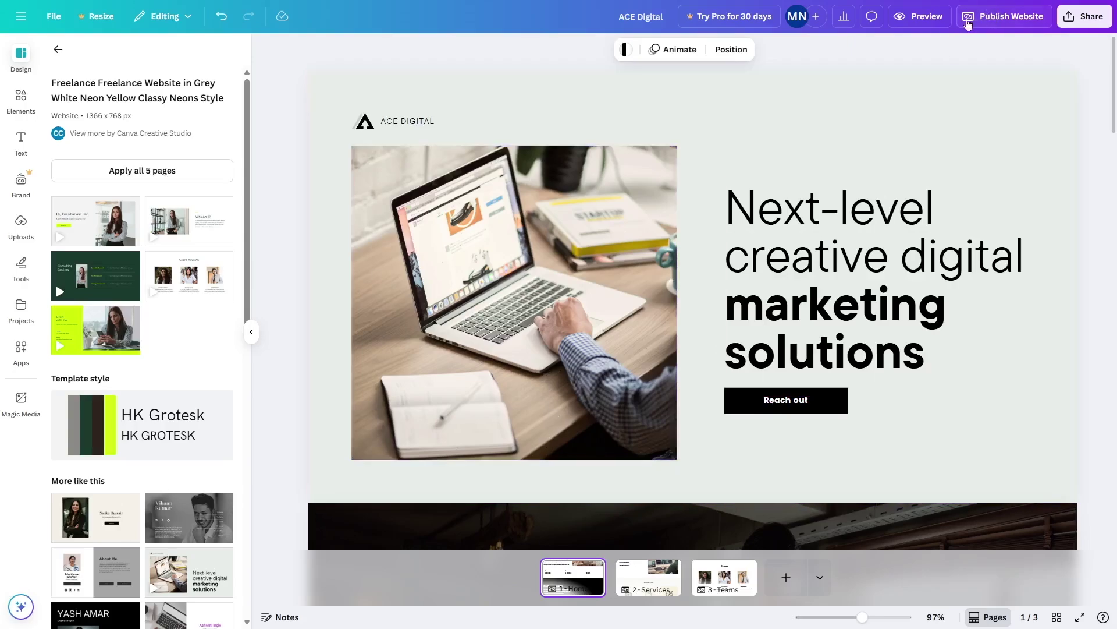
left_click(1081, 20)
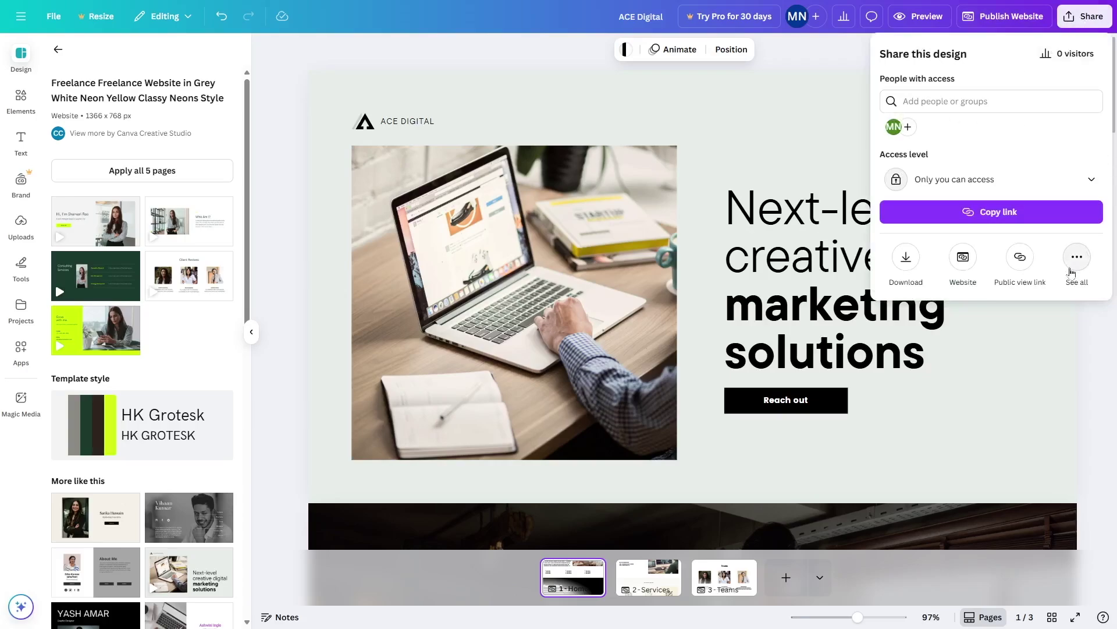
left_click(795, 99)
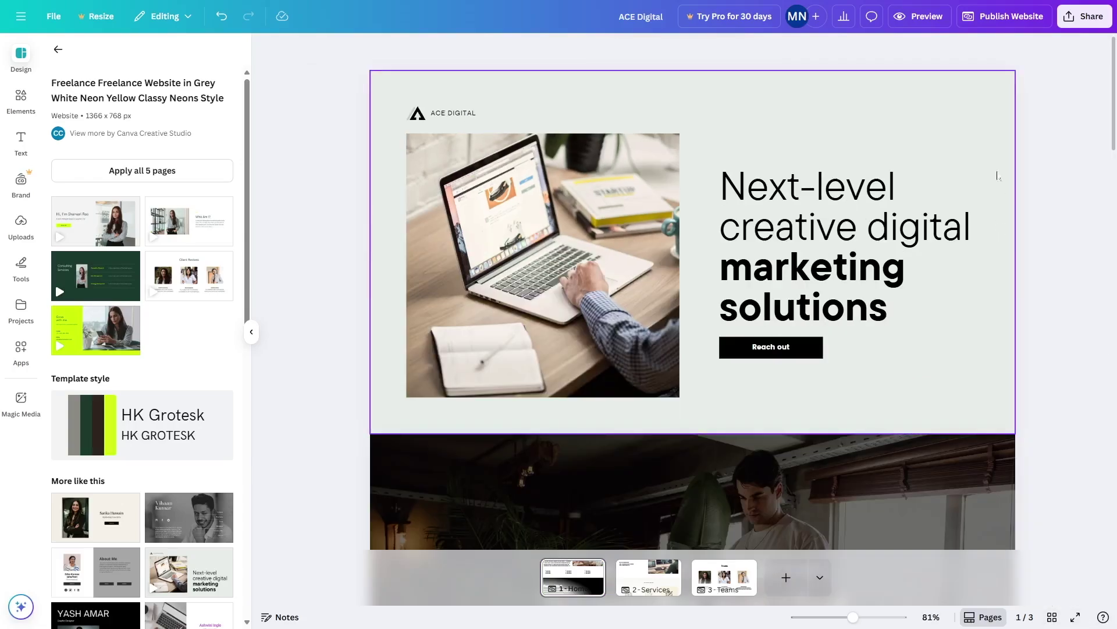
left_click(909, 16)
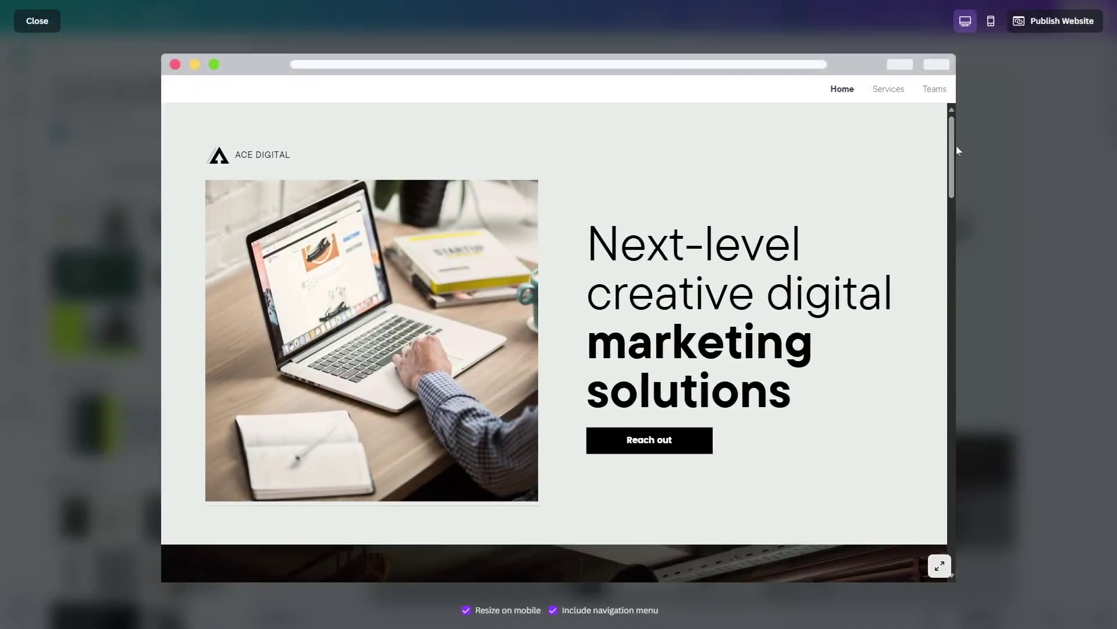
left_click(881, 96)
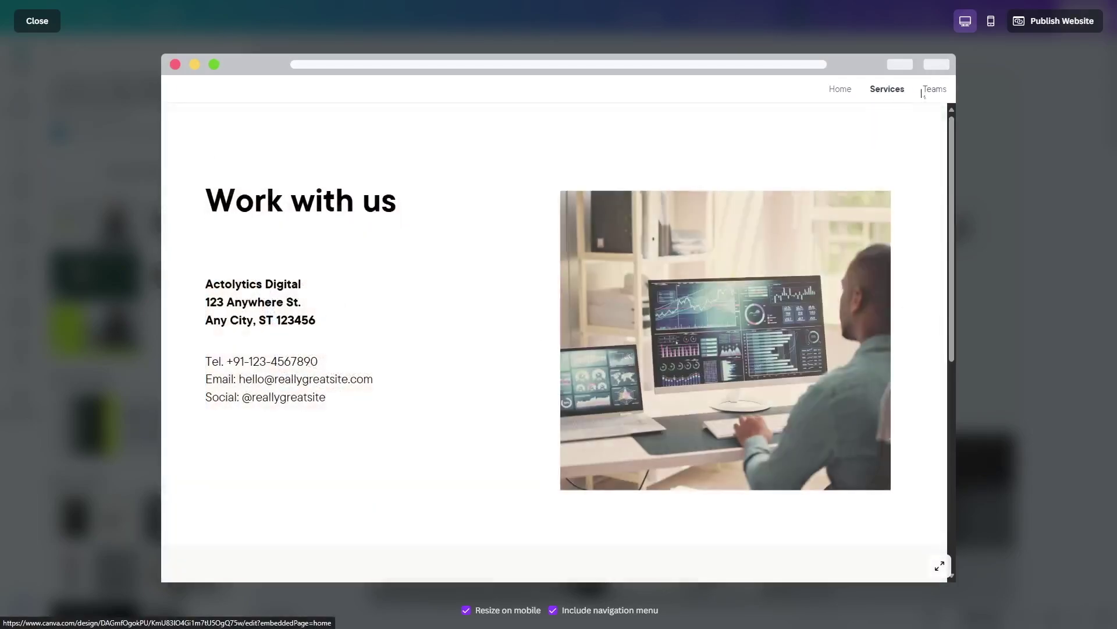
left_click(926, 92)
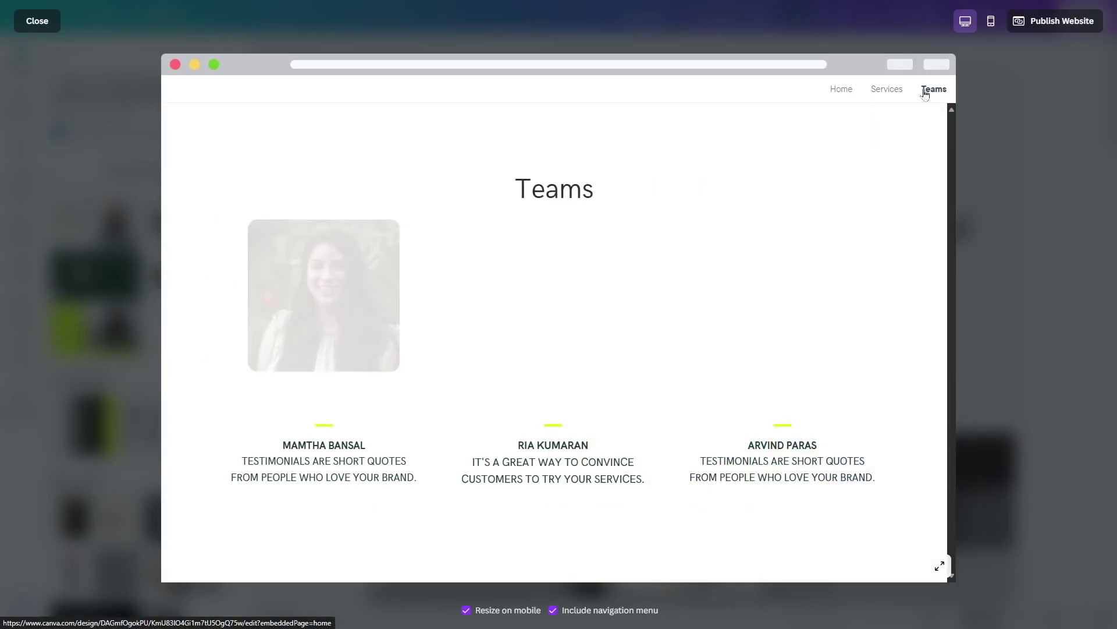
left_click(840, 92)
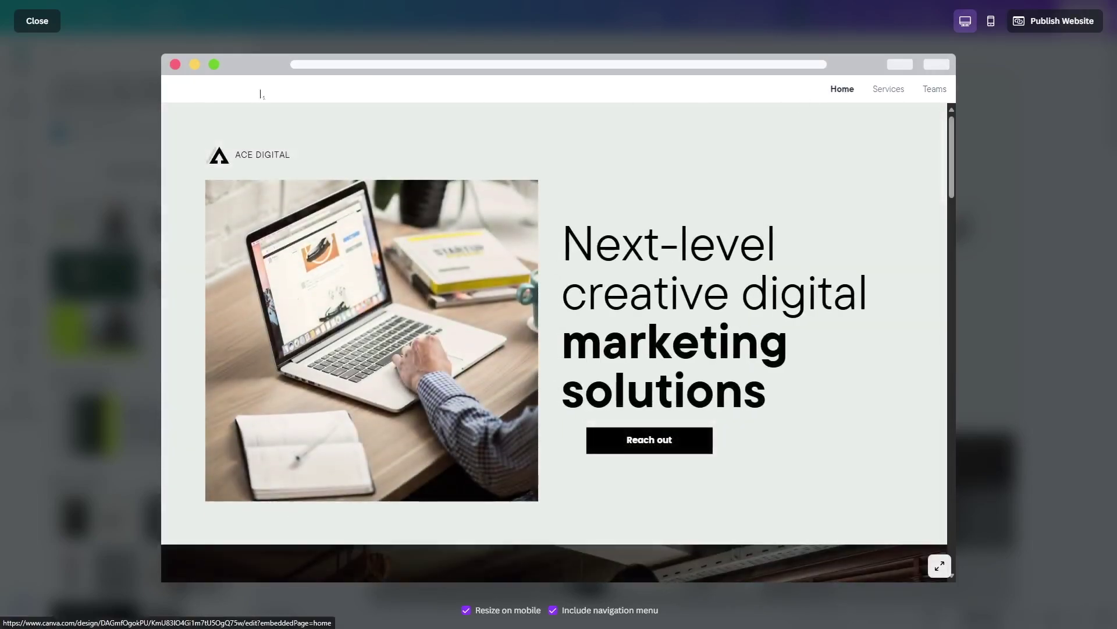
left_click_drag(951, 169, 973, 555)
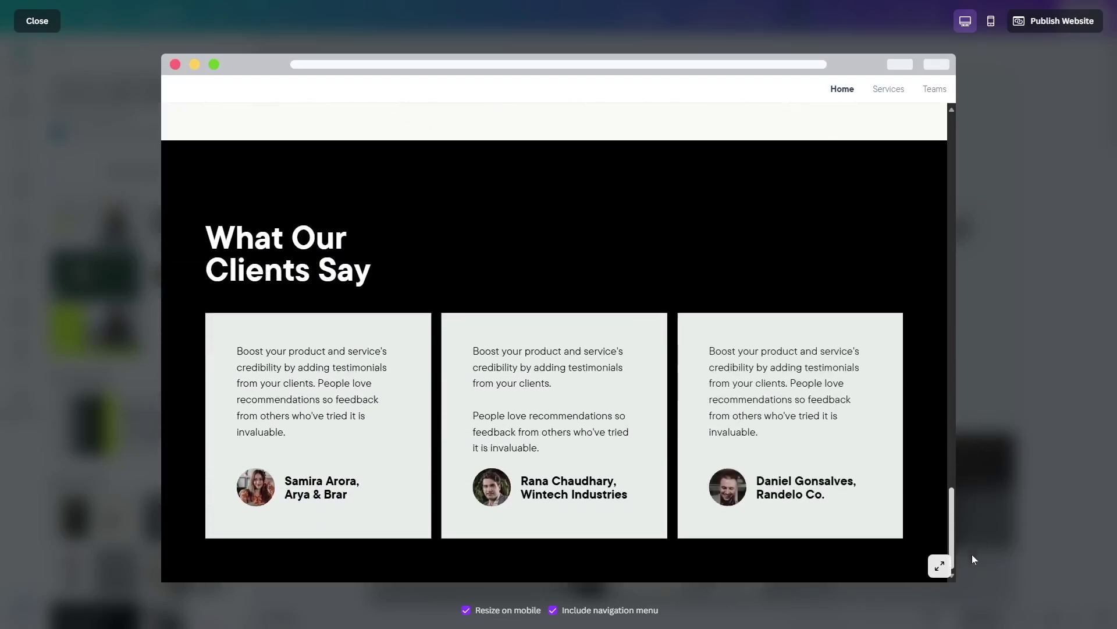
key("Home")
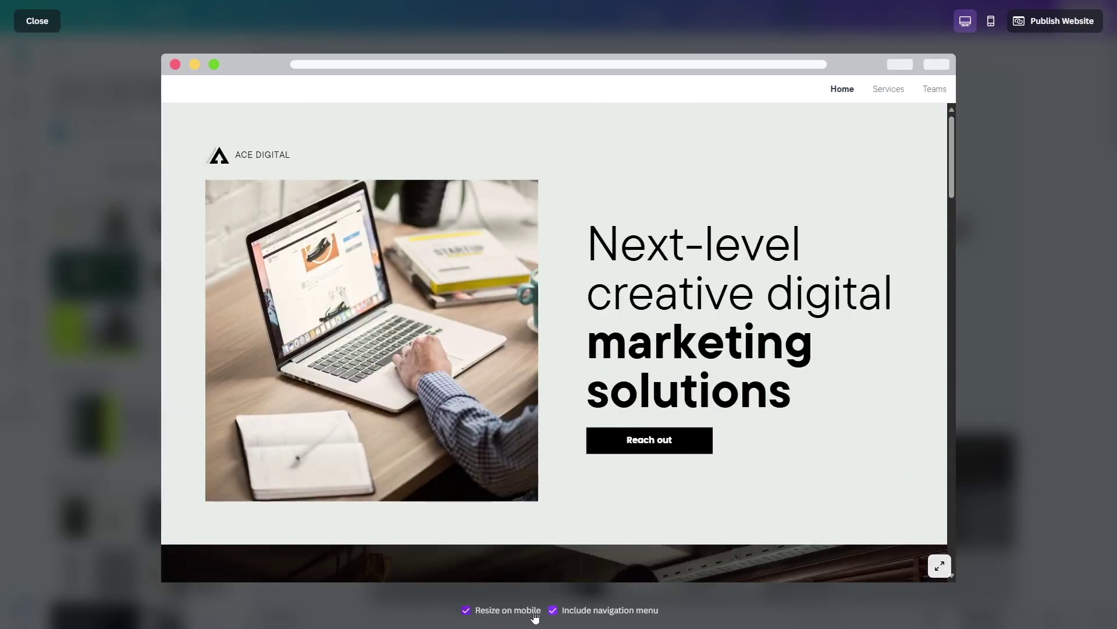
left_click(992, 23)
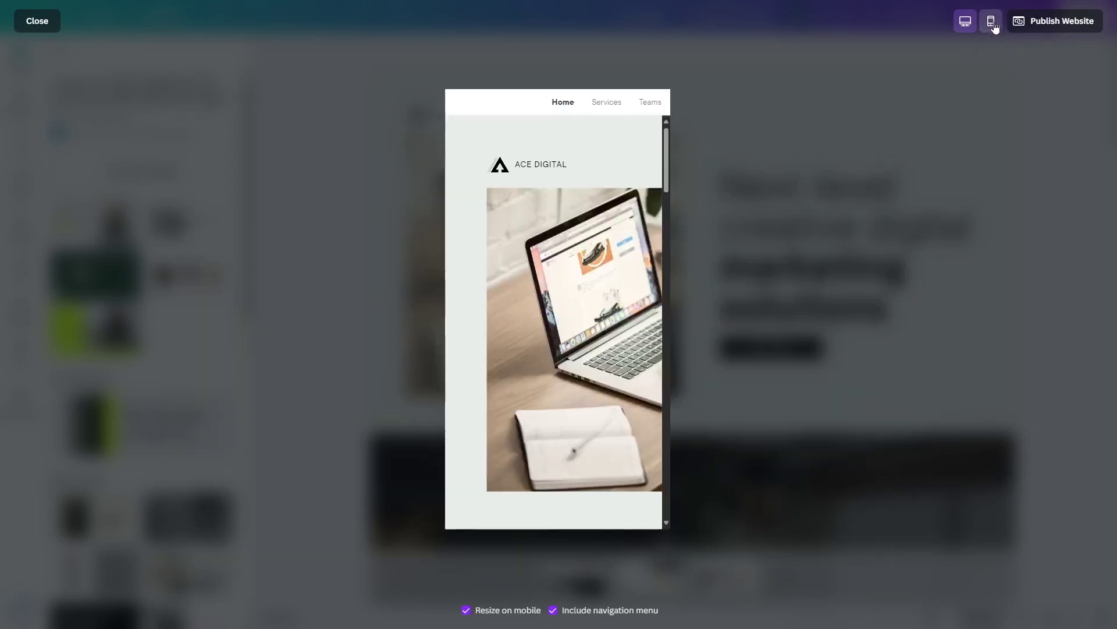
left_click_drag(662, 154, 674, 94)
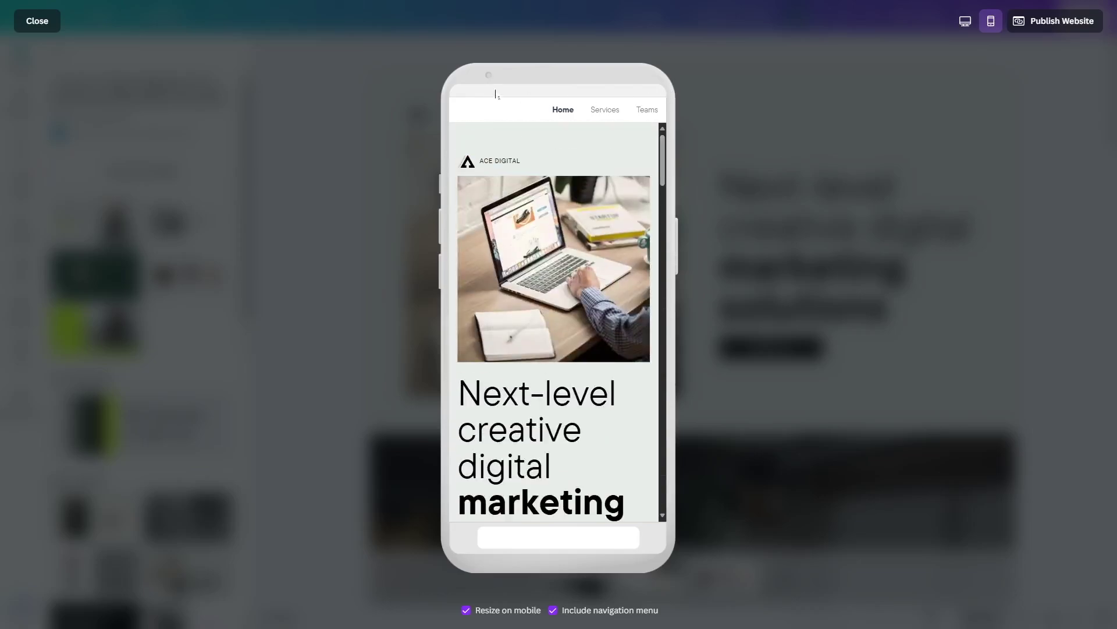
Step: Leave the preview and explore the custom domain options, including buying a new domain
left_click(37, 20)
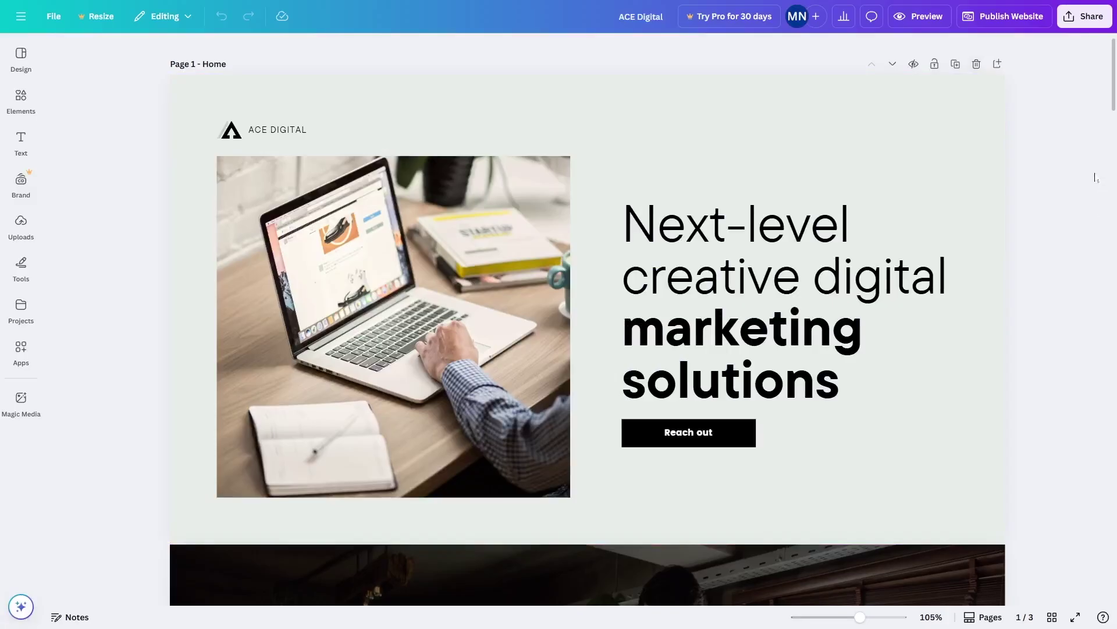
left_click(1005, 16)
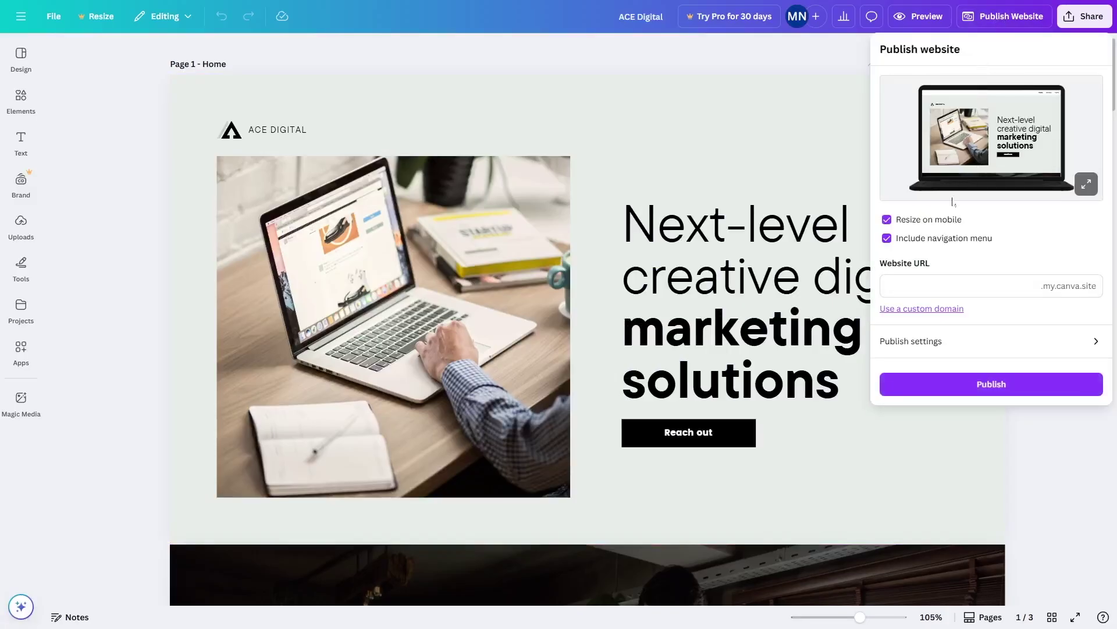
left_click(913, 310)
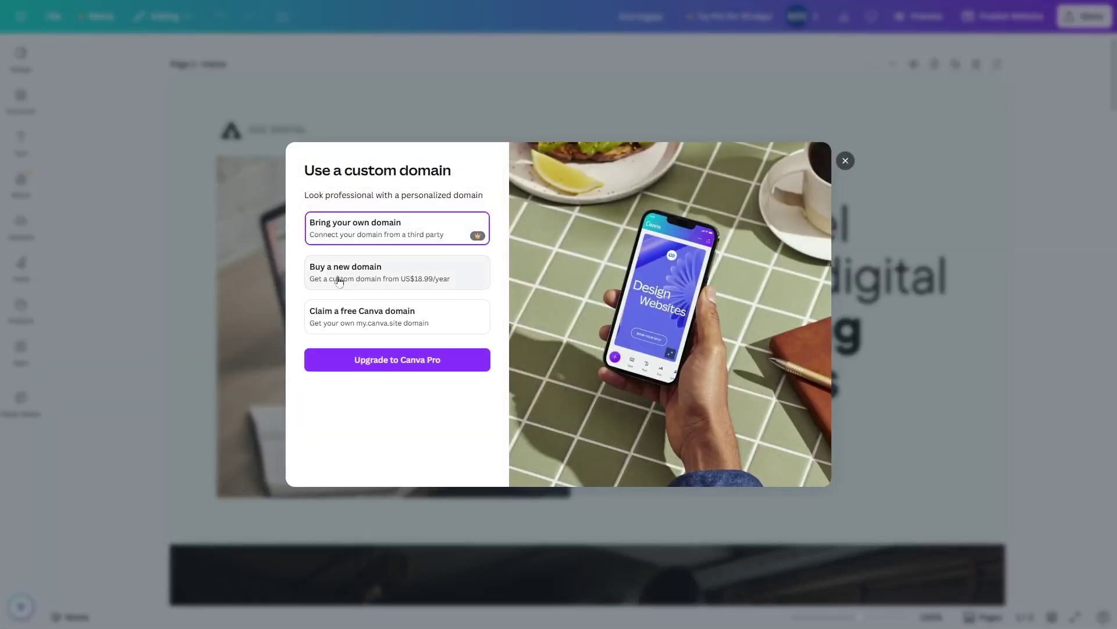
left_click(438, 282)
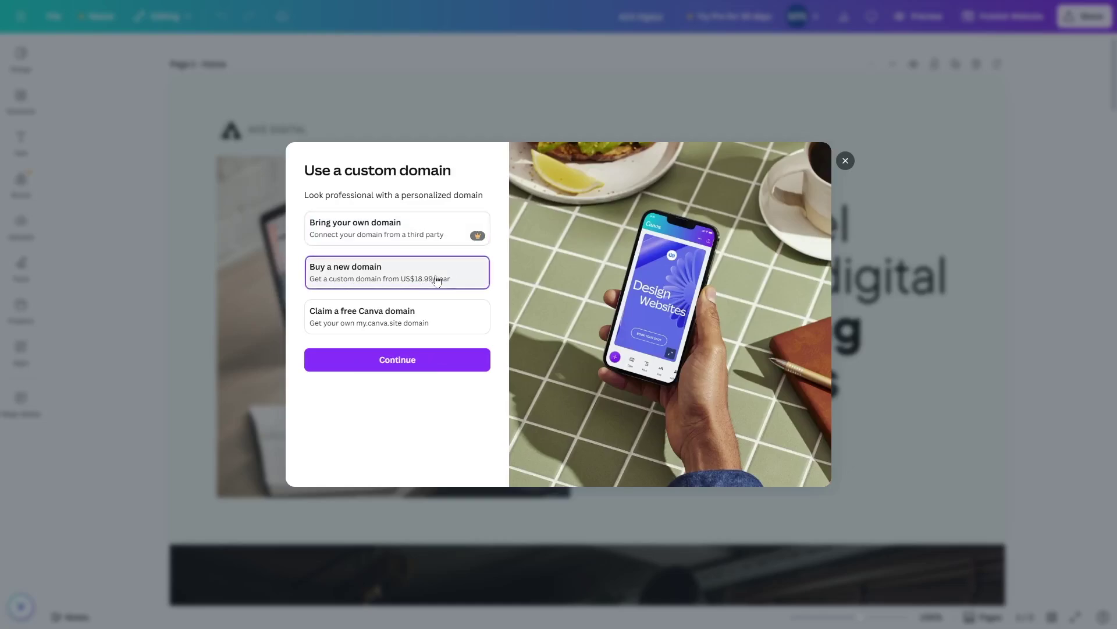
left_click(390, 370)
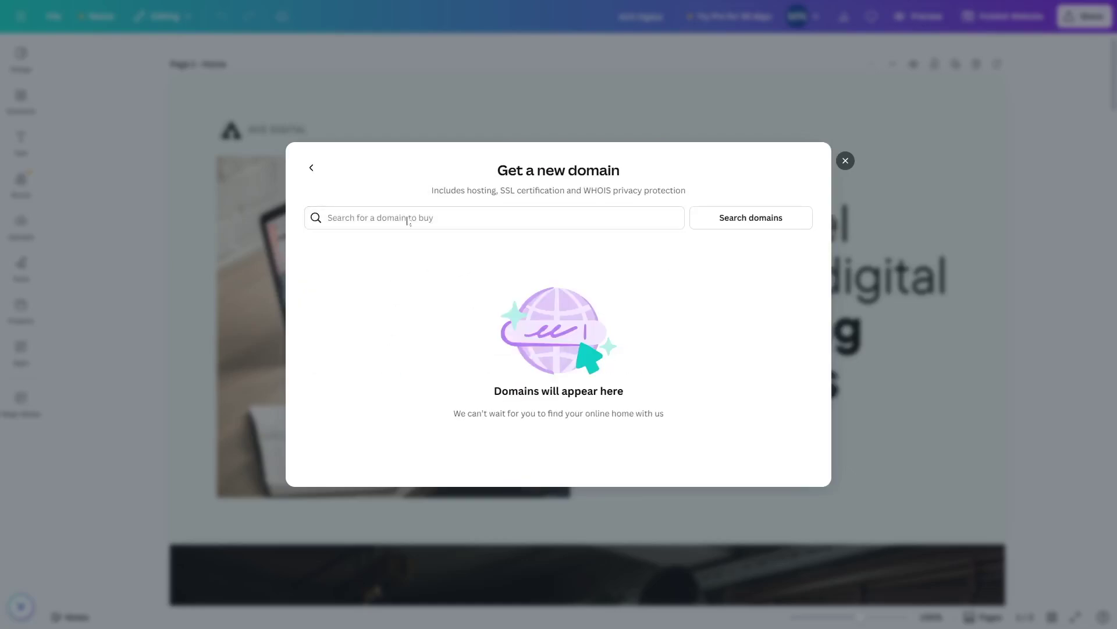
left_click(313, 169)
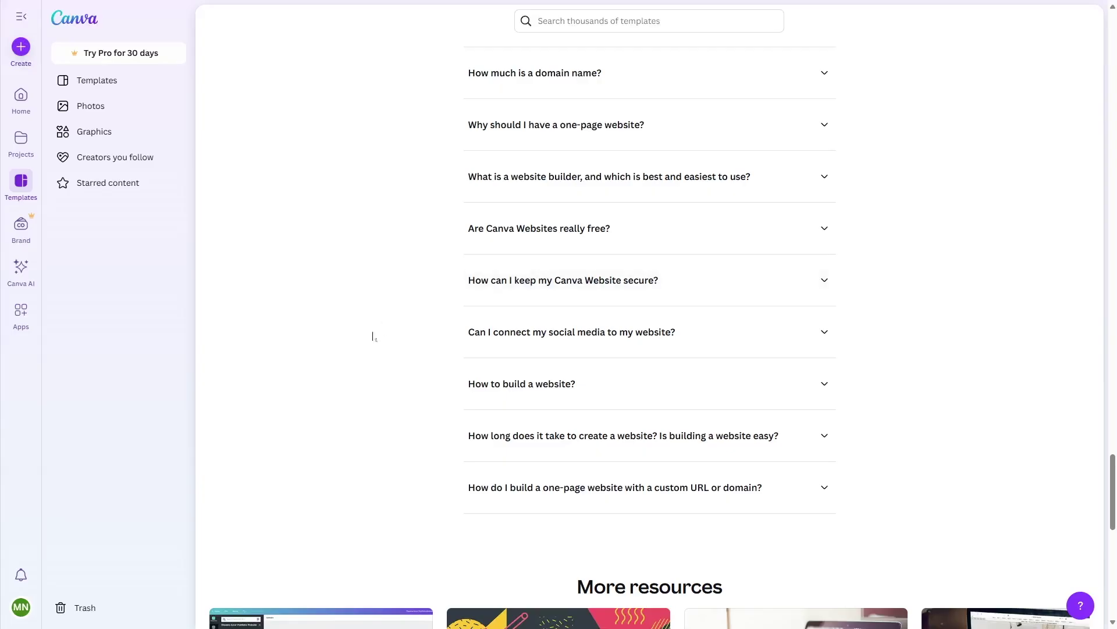
left_click(552, 235)
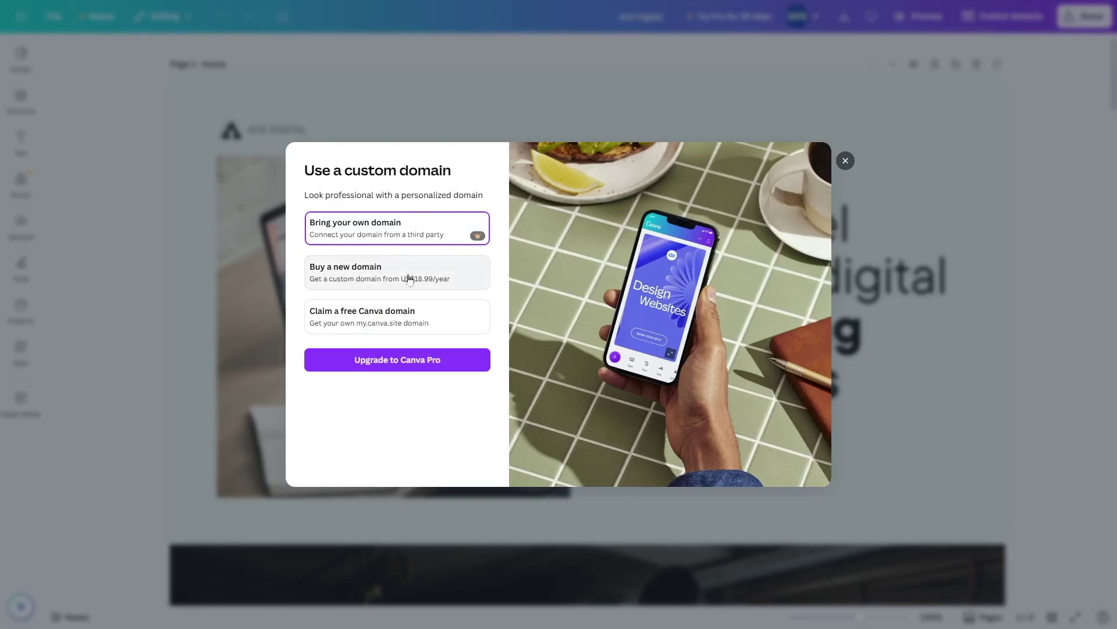
Step: Publish the website at acedigi.my.canva.site, copy its live link and scroll the live site
left_click(846, 160)
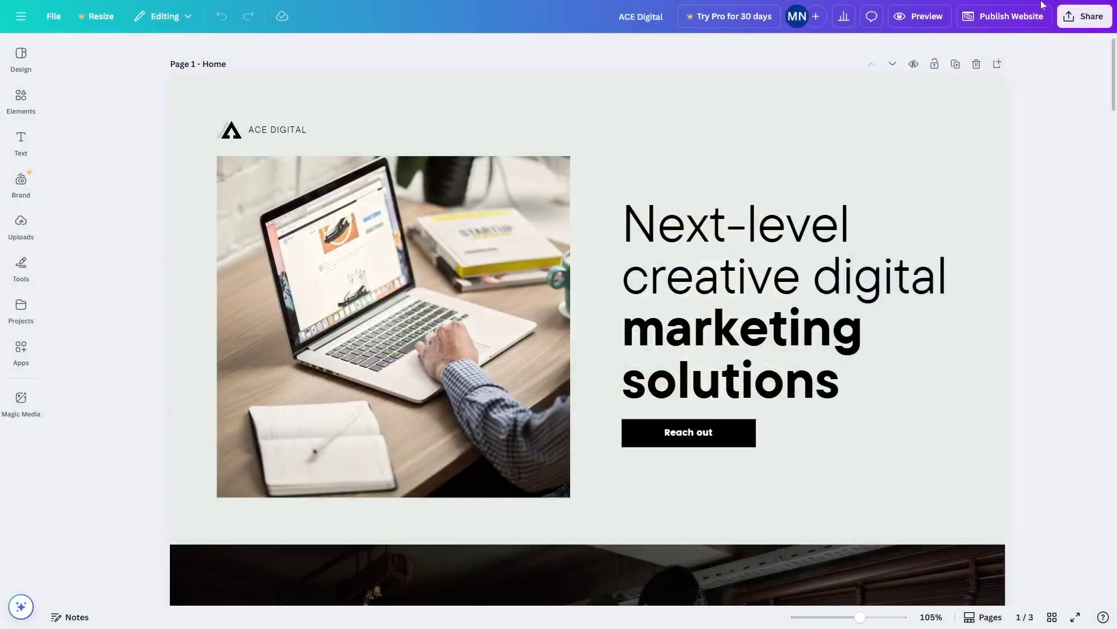
left_click(1009, 16)
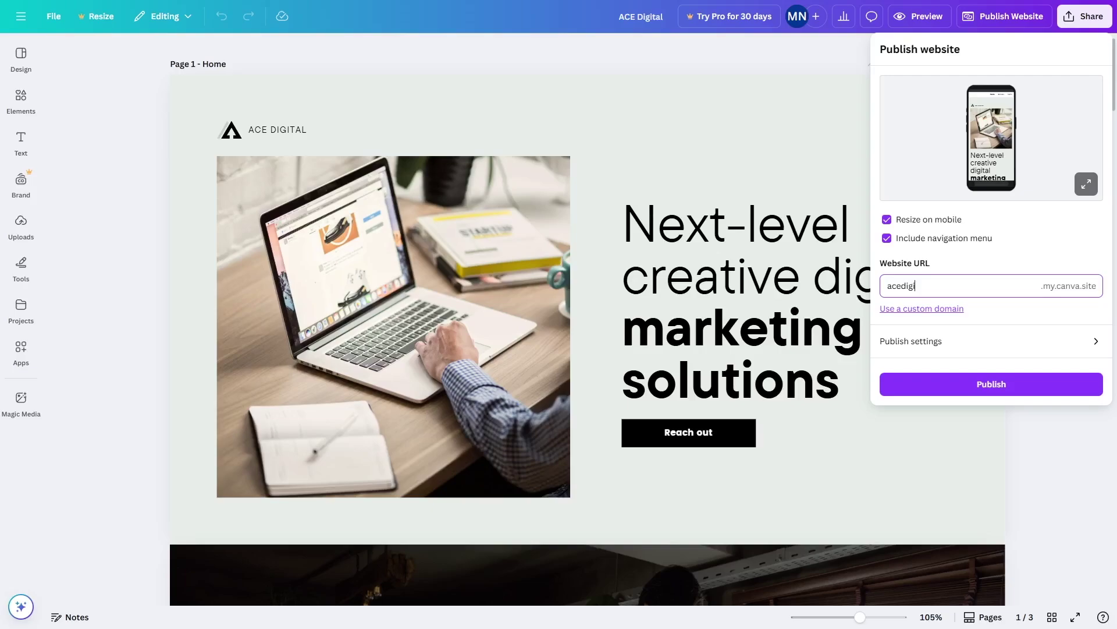
left_click(964, 383)
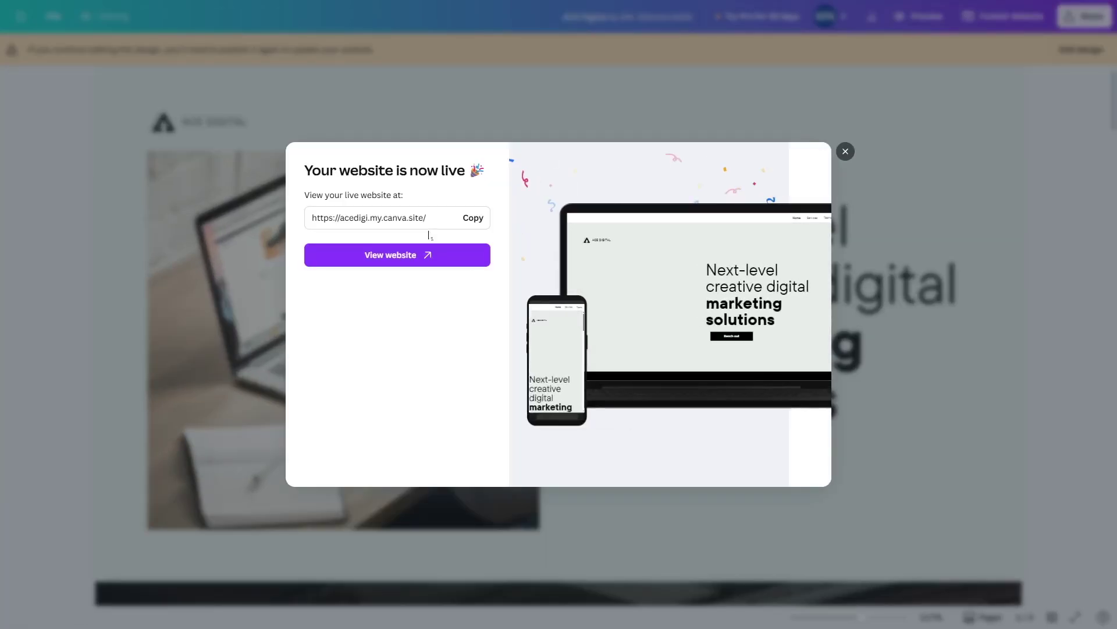
left_click(466, 220)
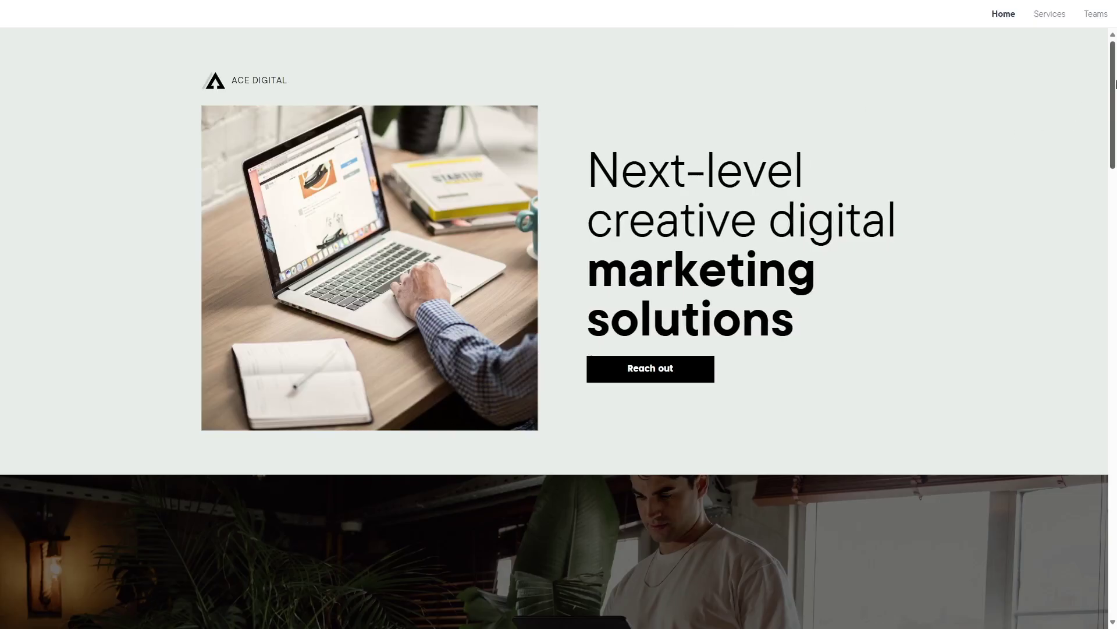
left_click_drag(1115, 84, 1116, 544)
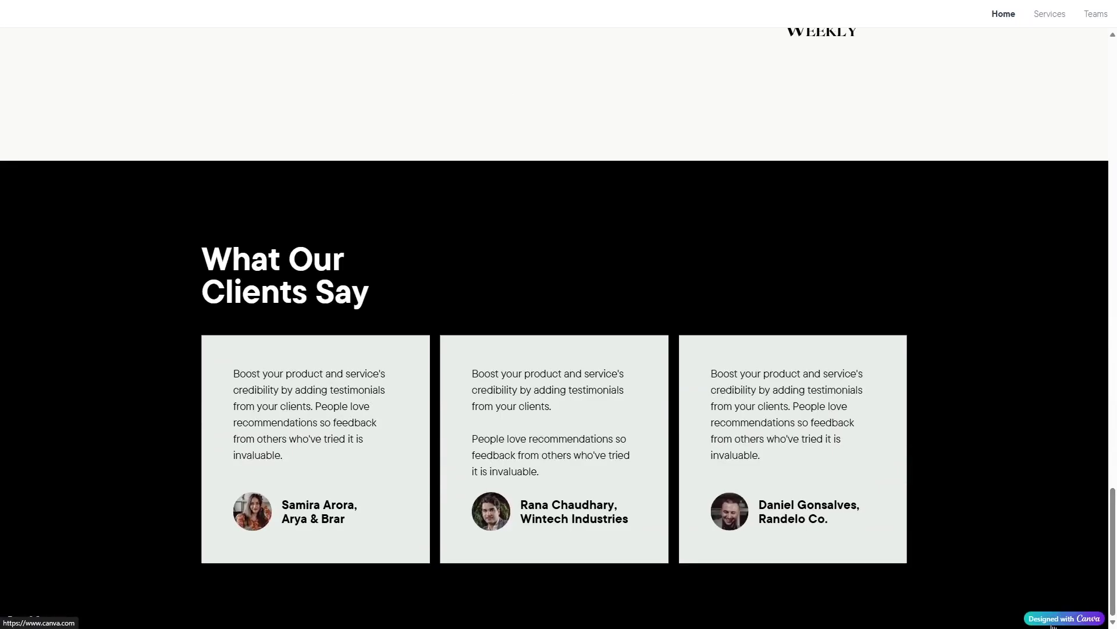
Step: On the live site, visit Services, Teams and Home, then confirm Reach out opens Services
left_click_drag(1116, 556, 1115, 44)
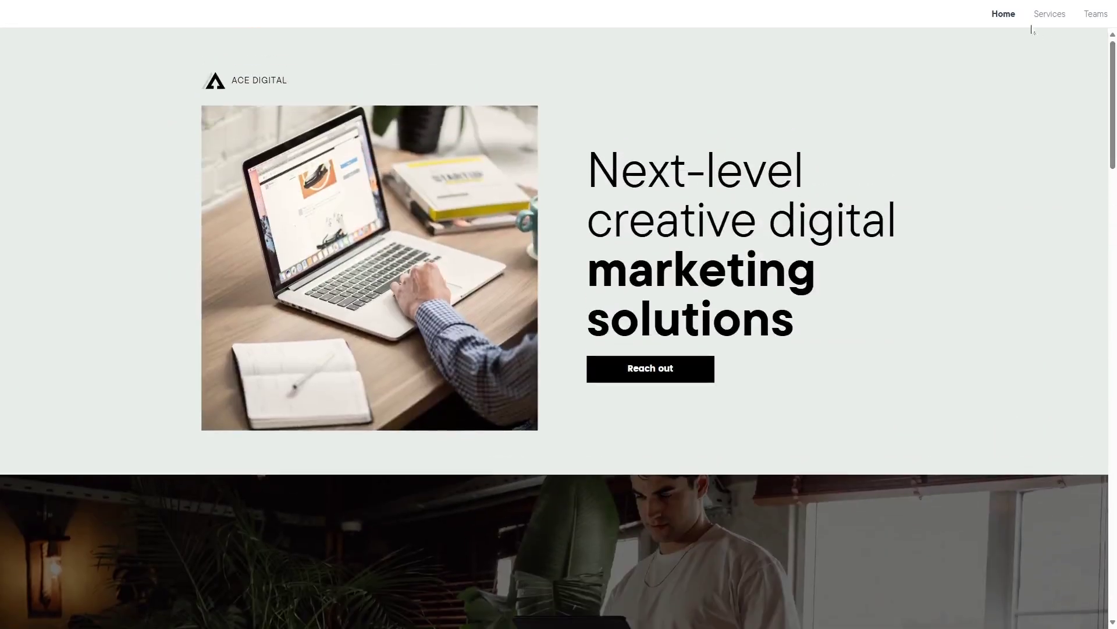
left_click(1044, 15)
left_click_drag(1116, 194, 1116, 391)
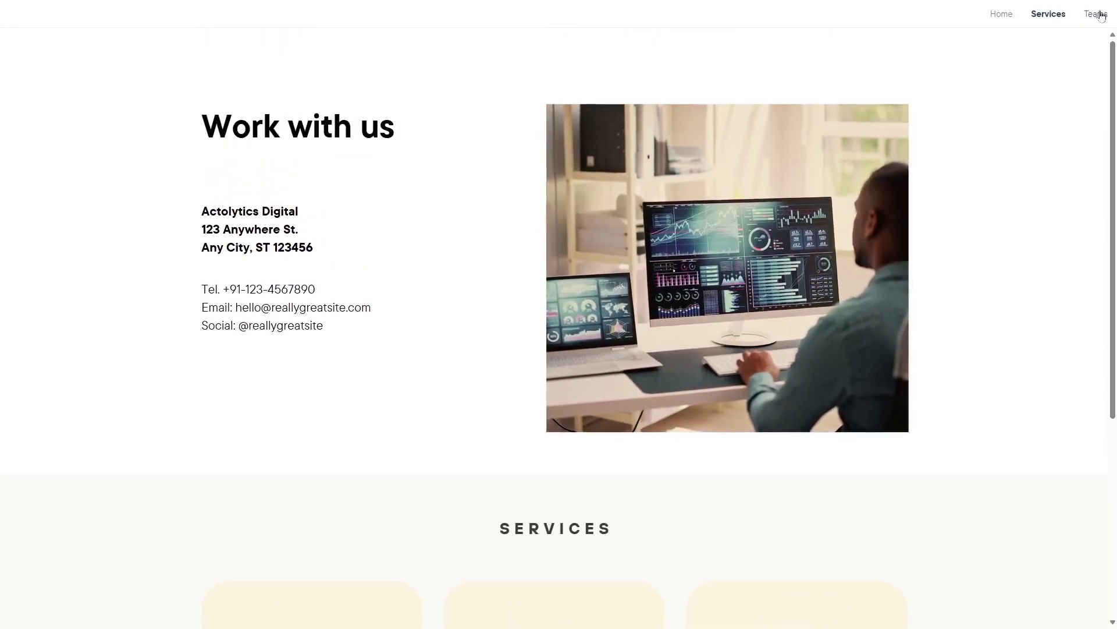
left_click(1096, 13)
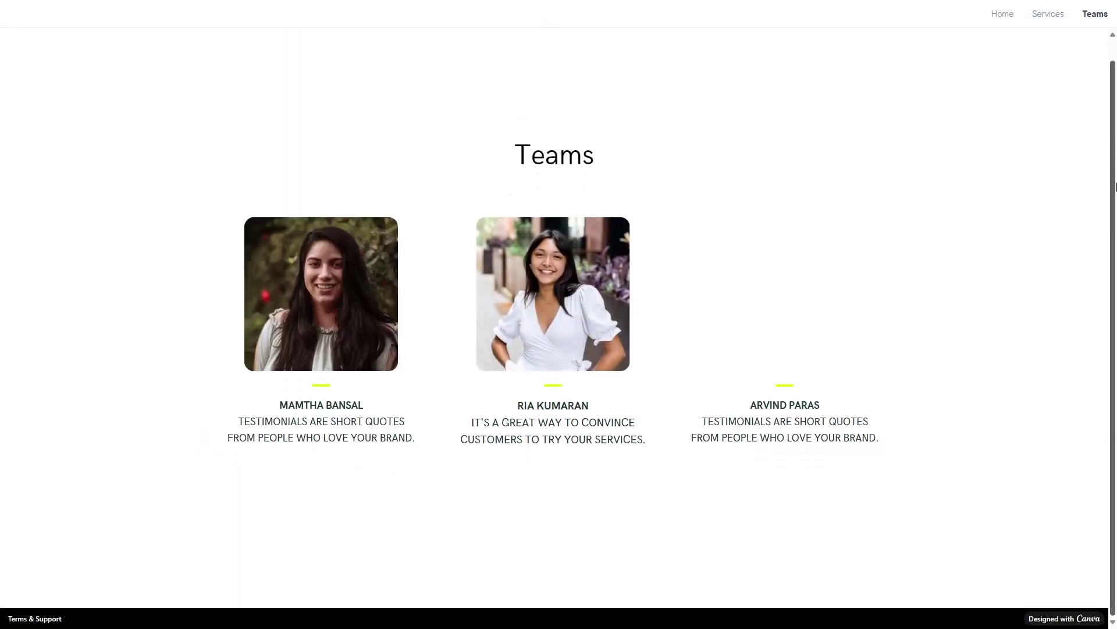
left_click(1011, 16)
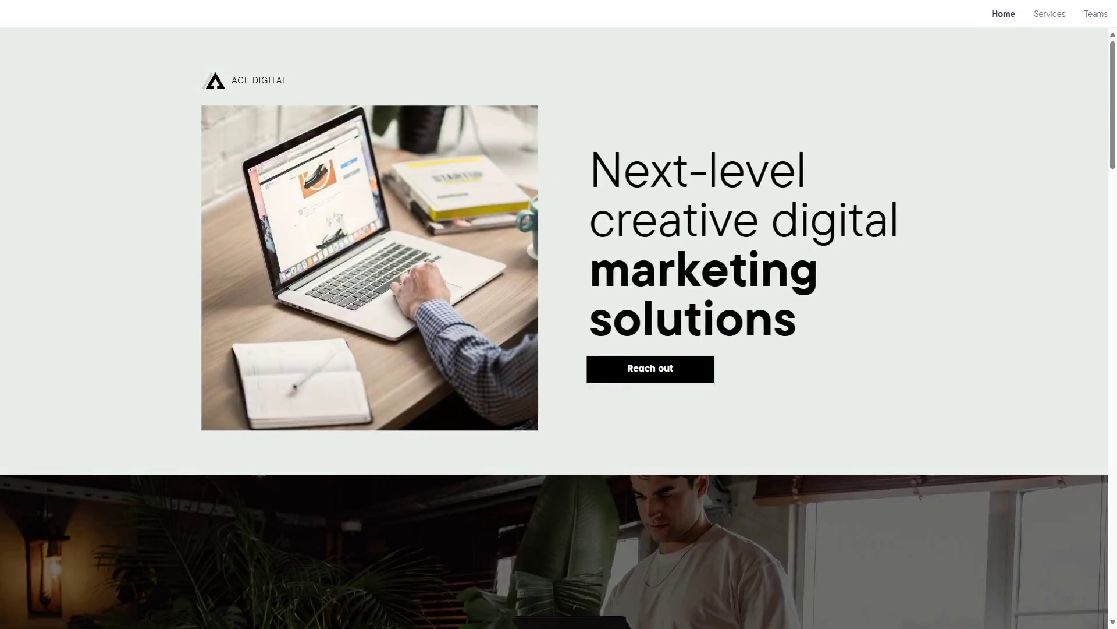
left_click(707, 373)
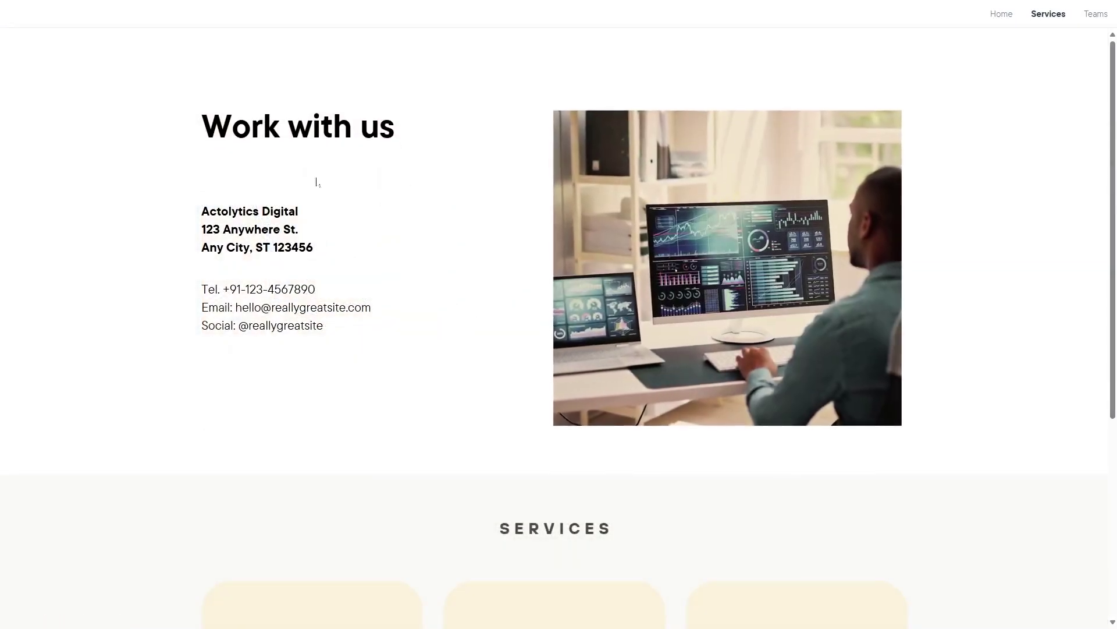
scroll(1116, 421, "down", 5)
scroll(1115, 420, "down", 1)
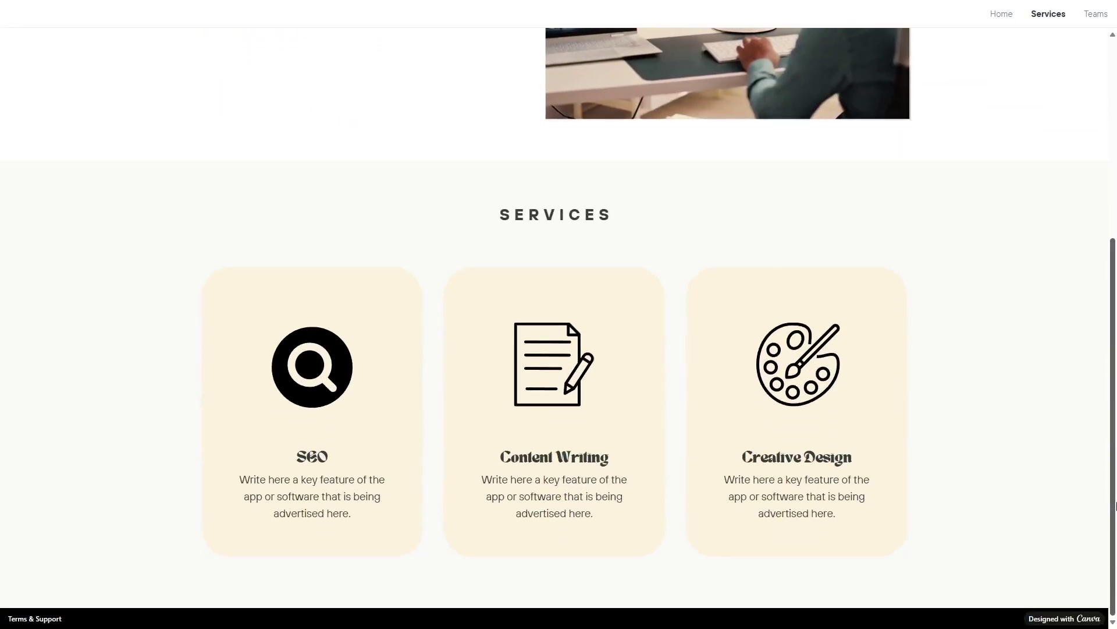
scroll(896, 264, "up", 5)
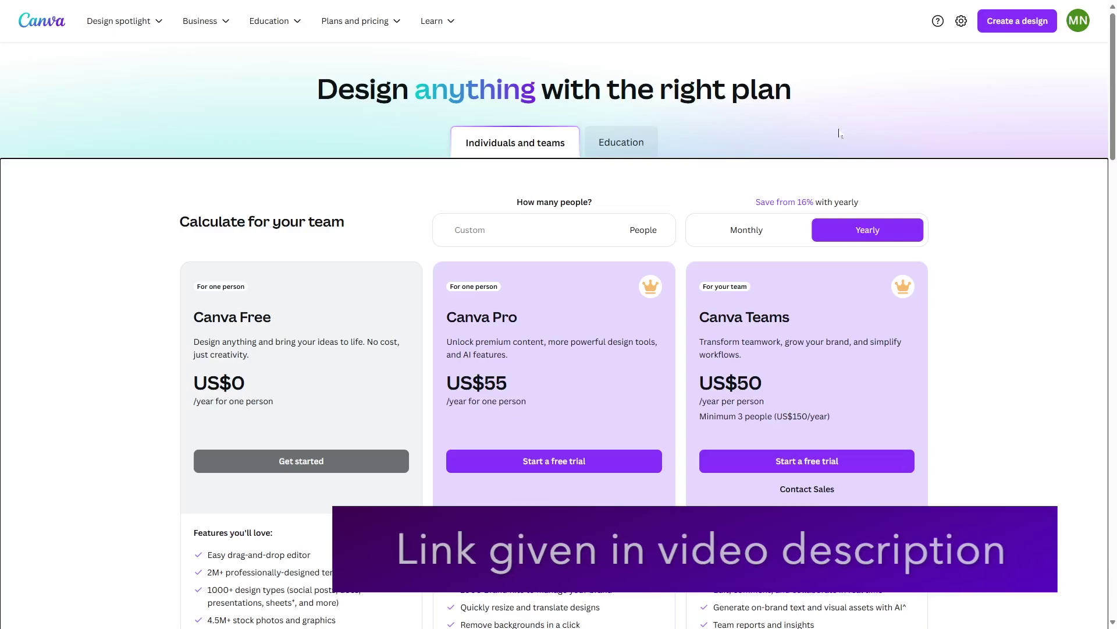
Step: Compare Free, Pro and Teams plan prices with monthly and yearly billing, then return to the design
scroll(844, 125, "down", 1)
scroll(849, 118, "down", 1)
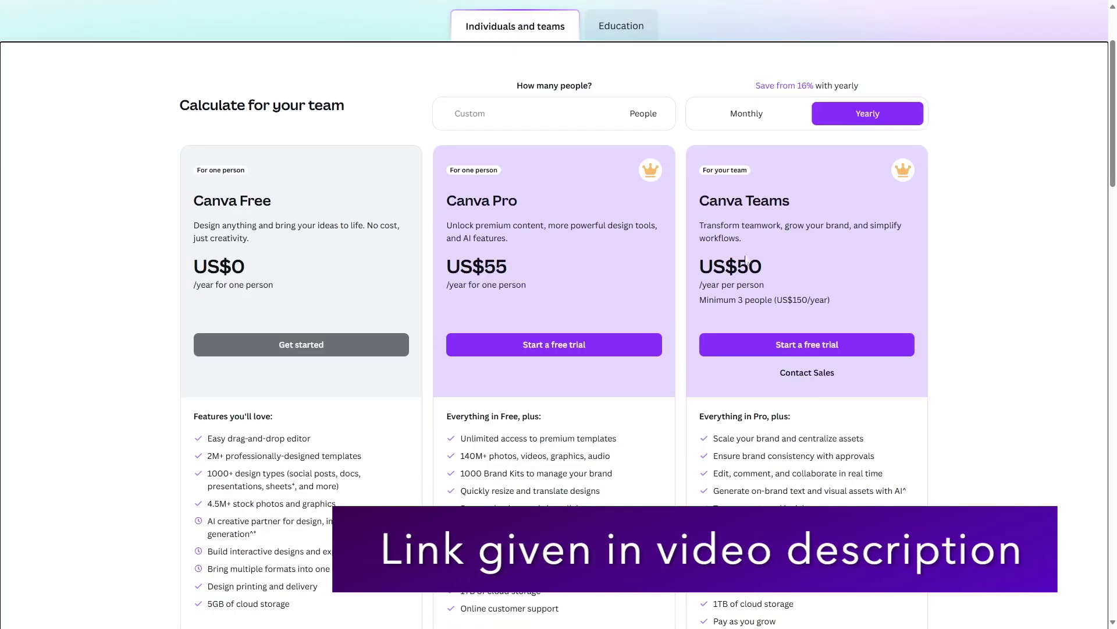
scroll(901, 254, "up", 2)
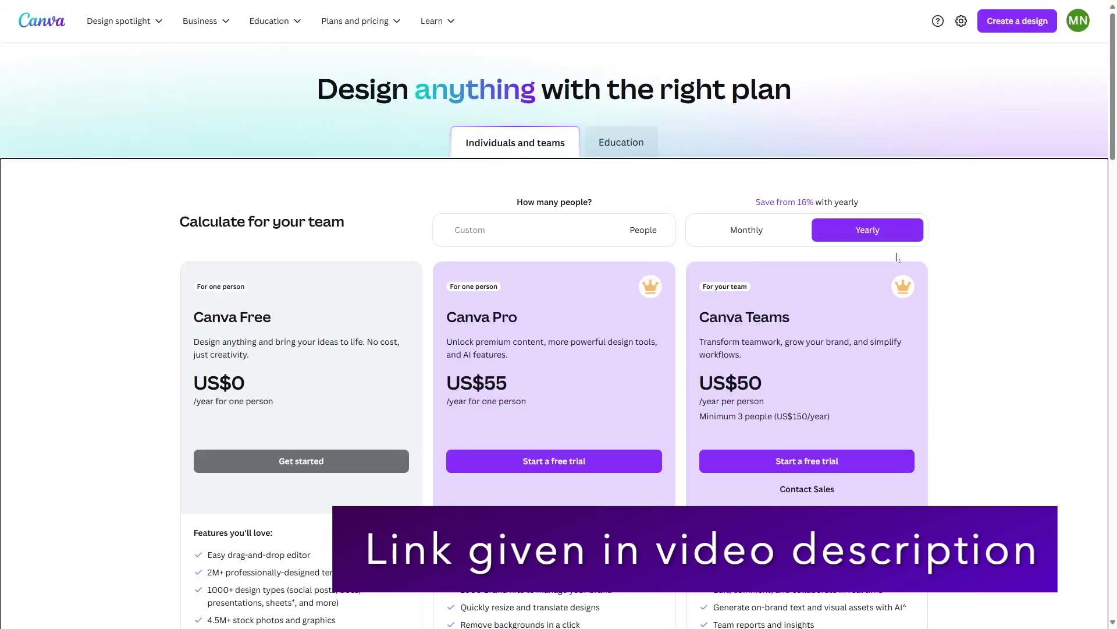
left_click(742, 228)
left_click(865, 228)
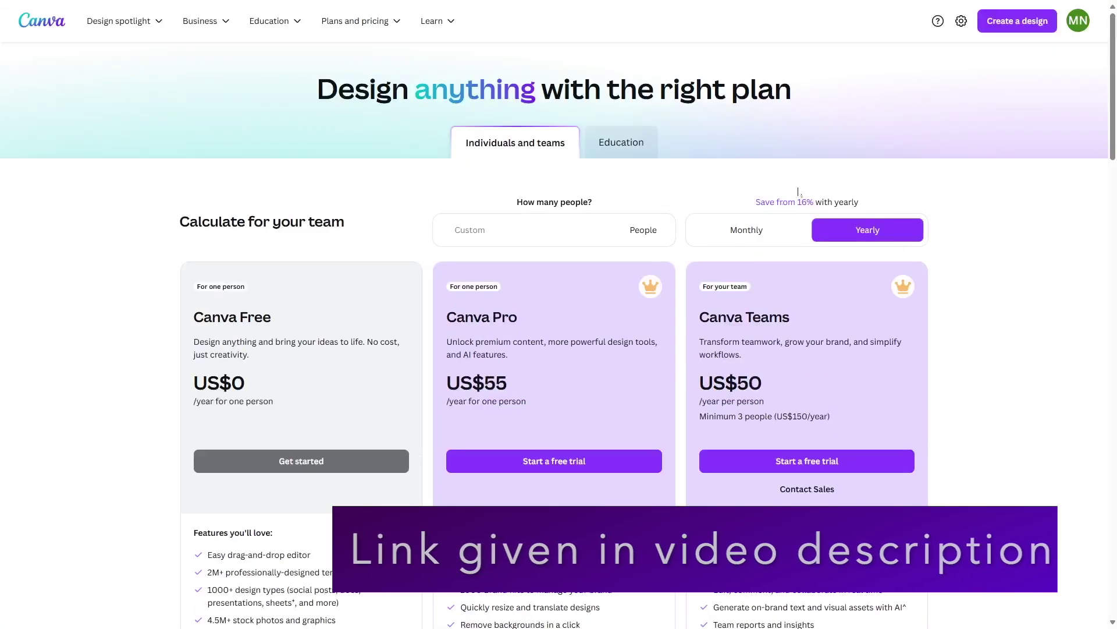
scroll(486, 227, "down", 2)
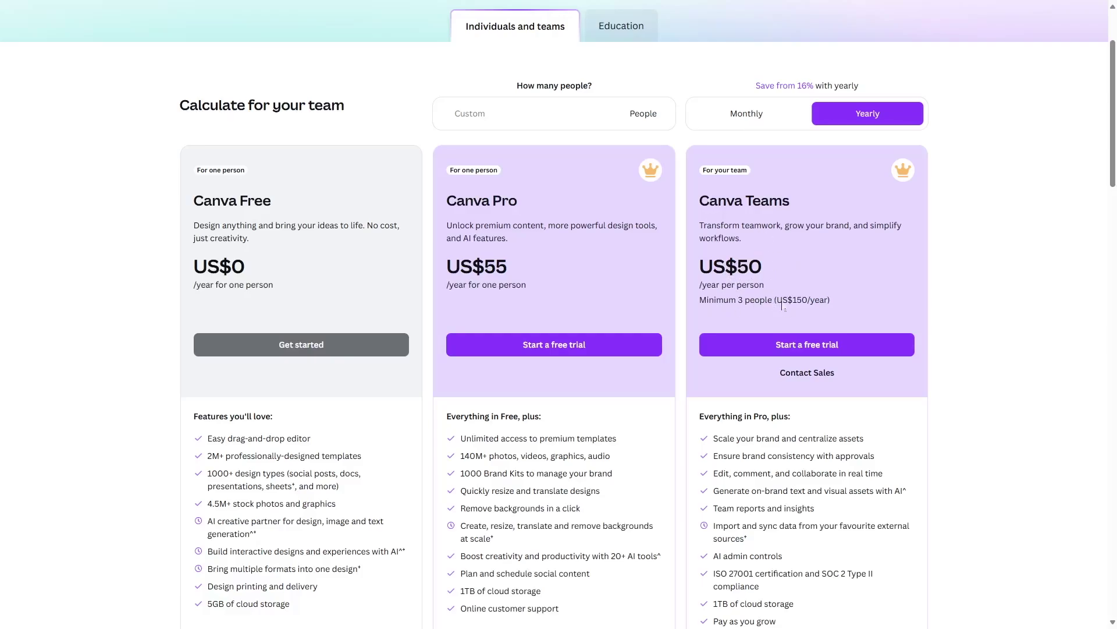
scroll(814, 270, "down", 3)
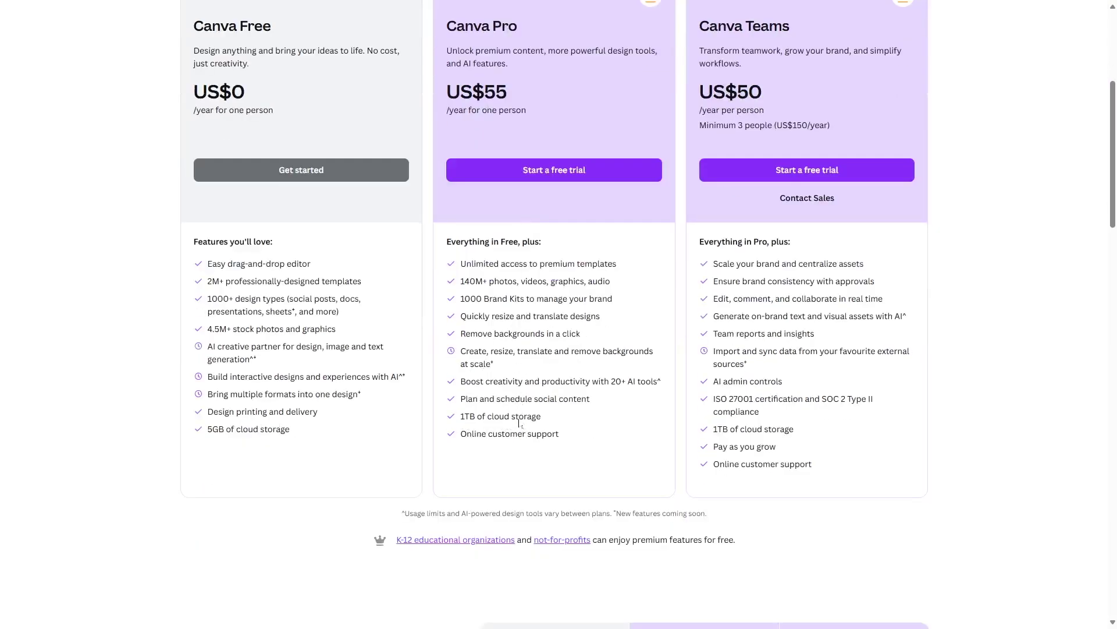
scroll(531, 424, "up", 2)
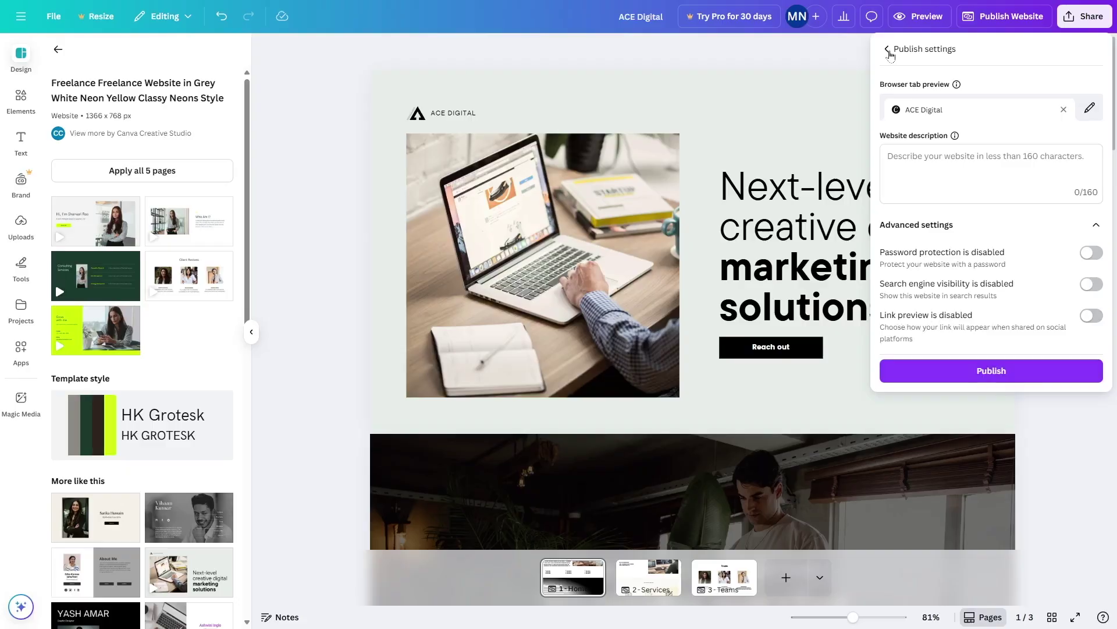
left_click(844, 122)
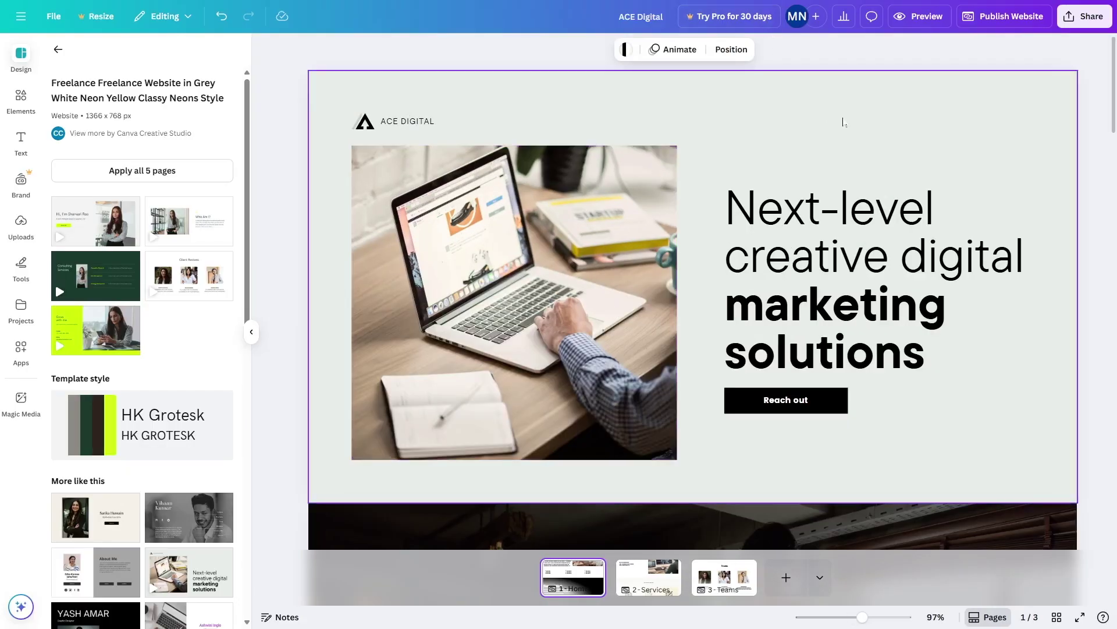